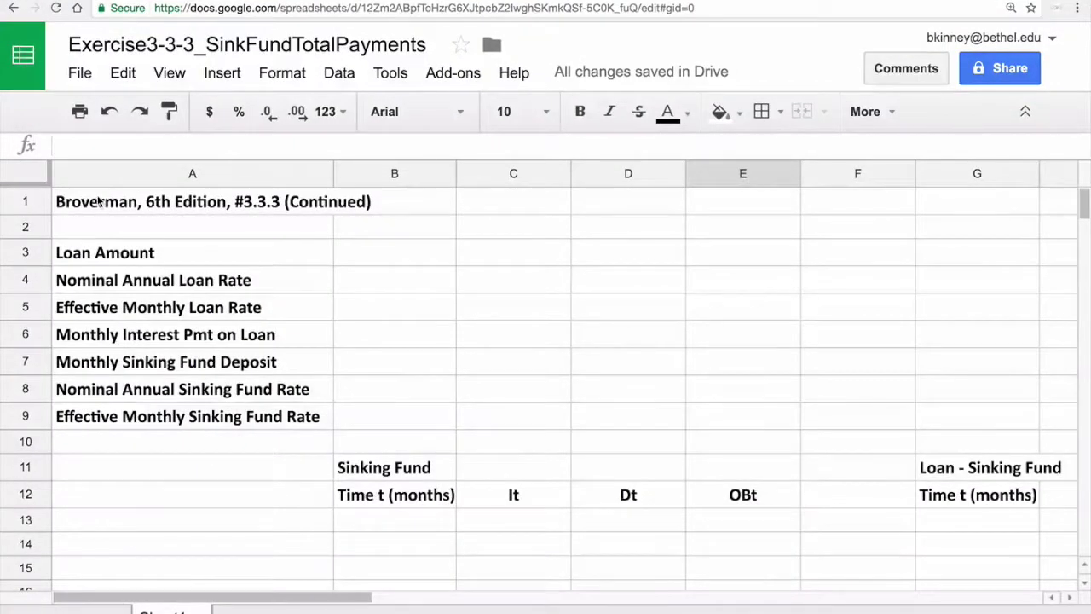
left_click(98, 204)
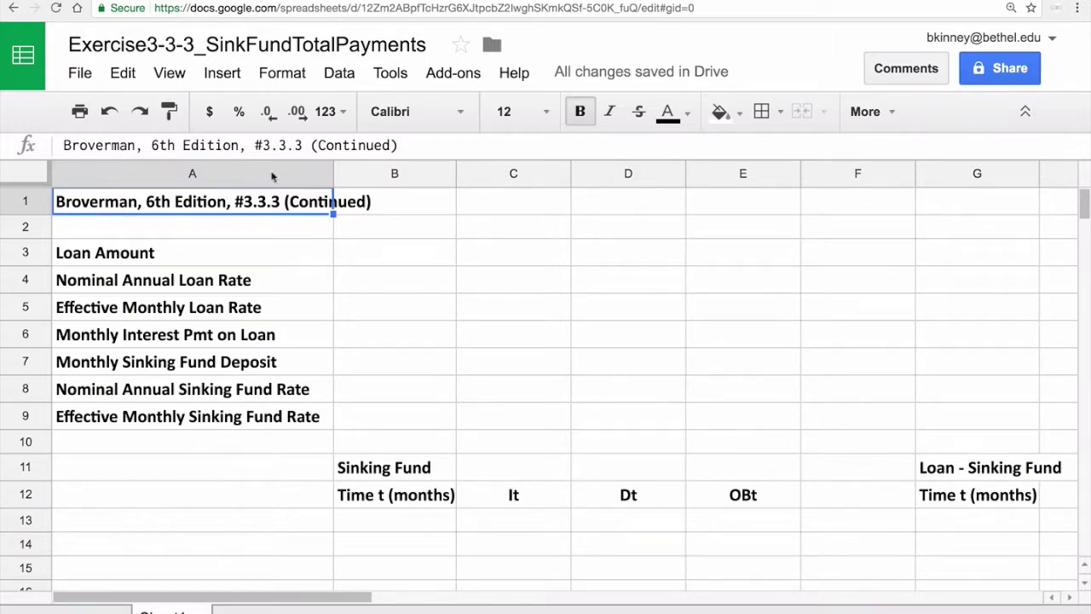
left_click(373, 250)
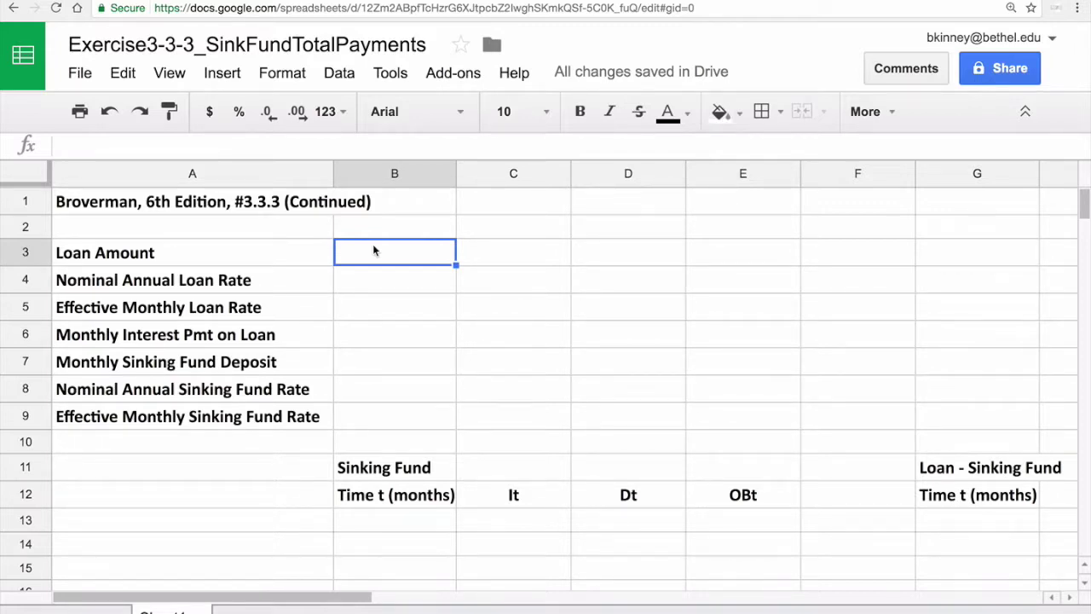
- Enter the 10000 loan amount in B3 and format it as currency, $10,000.00
type("10000")
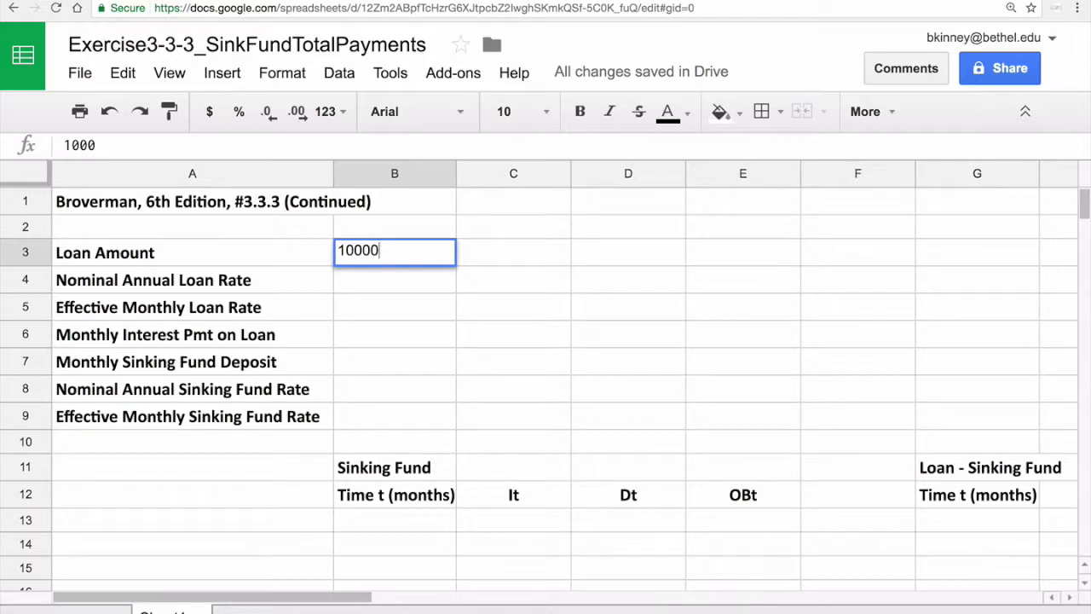
key("Return")
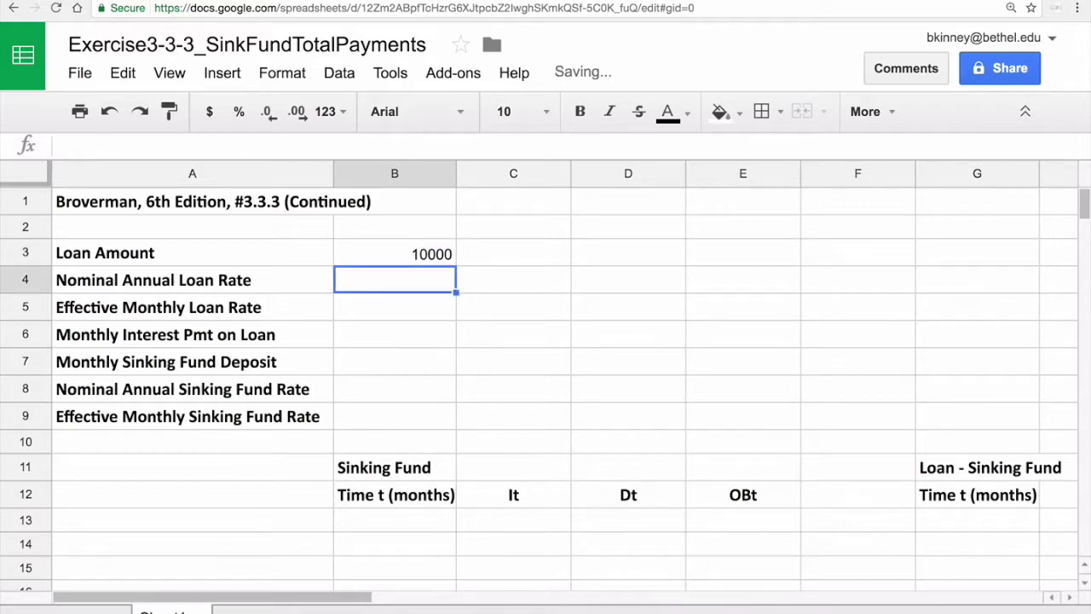
left_click(372, 252)
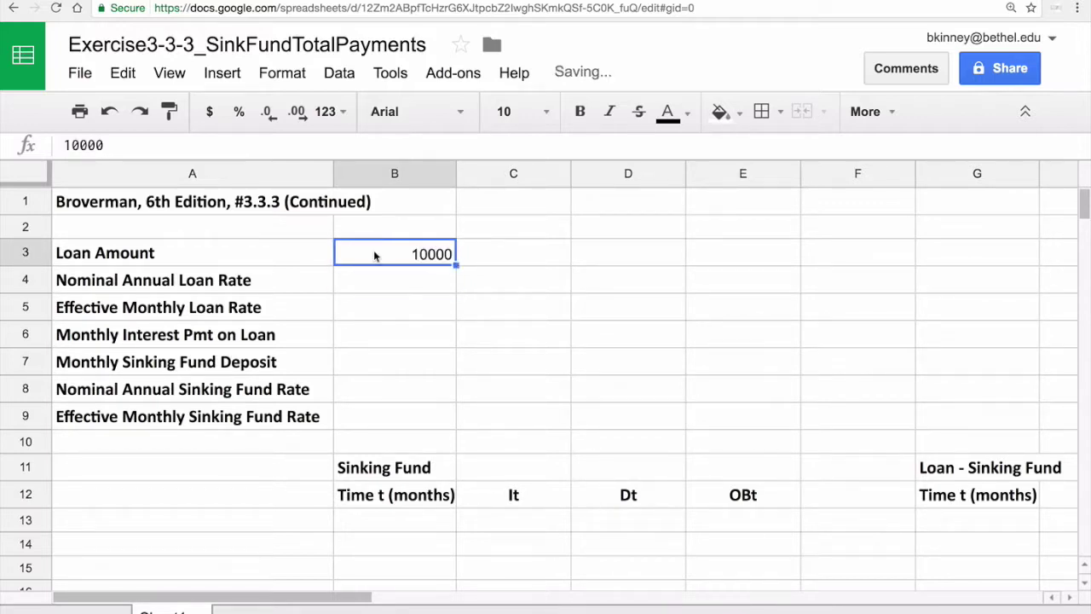
left_click(210, 116)
- Enter the 0.15 annual rate in B4 and the monthly rate =B4/12, giving 0.0125, in B5
left_click(373, 284)
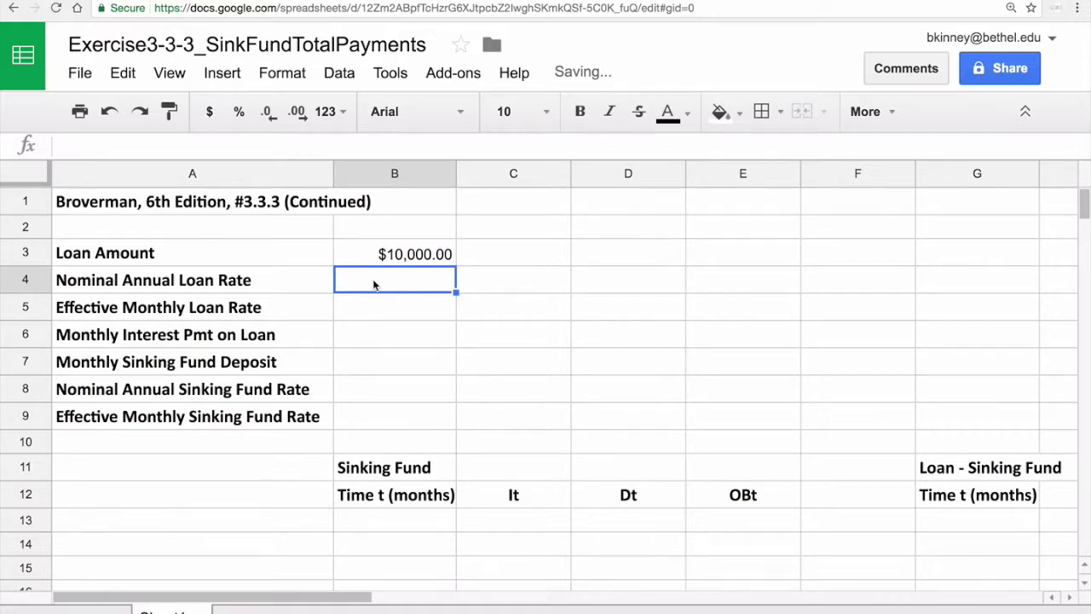
type("=")
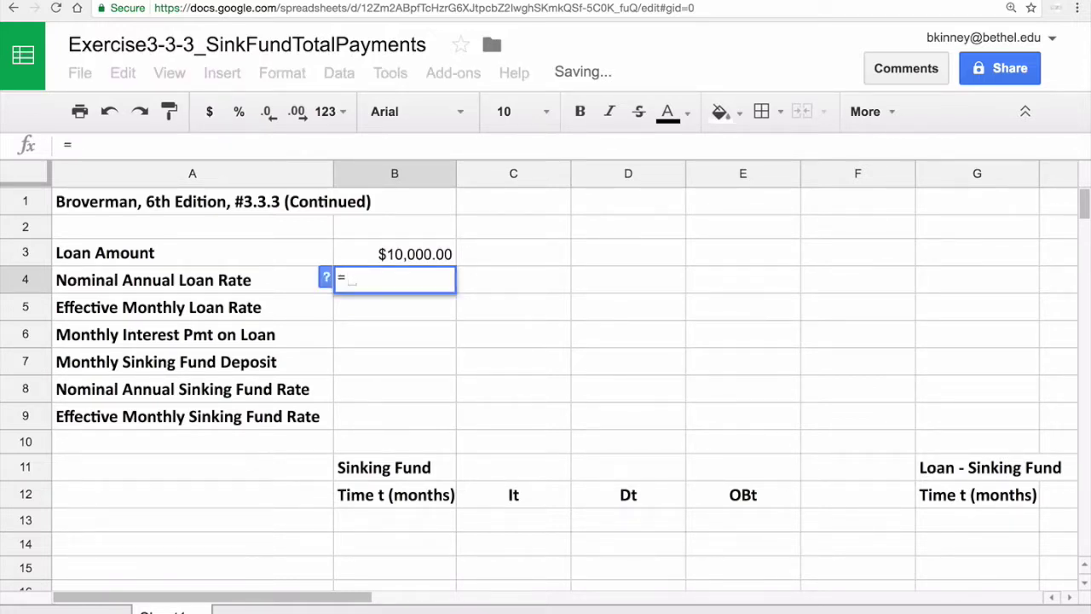
type(".15")
key("Return")
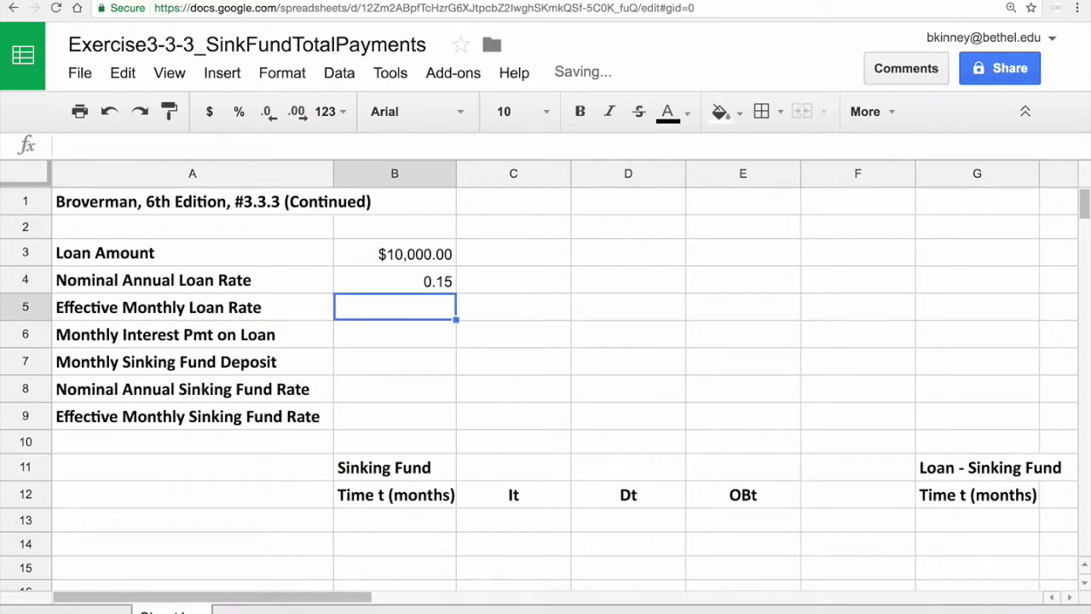
type("=")
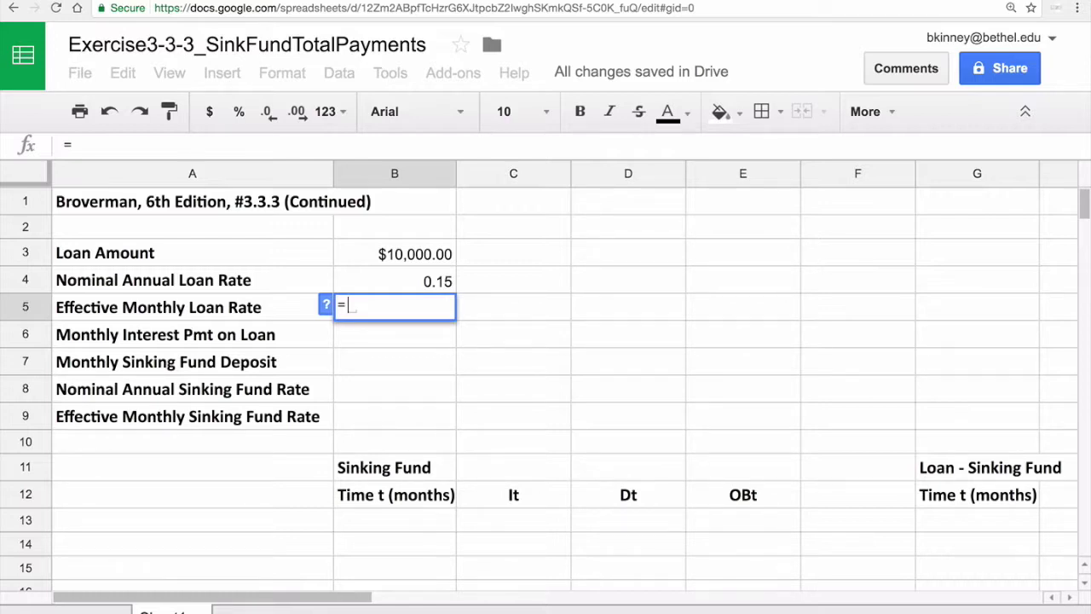
left_click(372, 288)
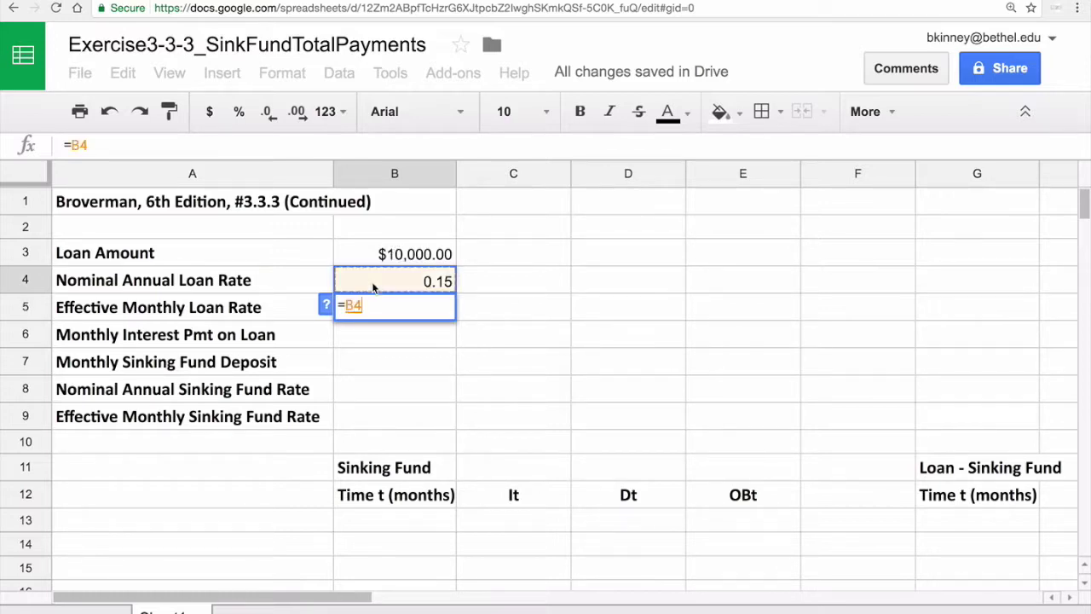
type("/12")
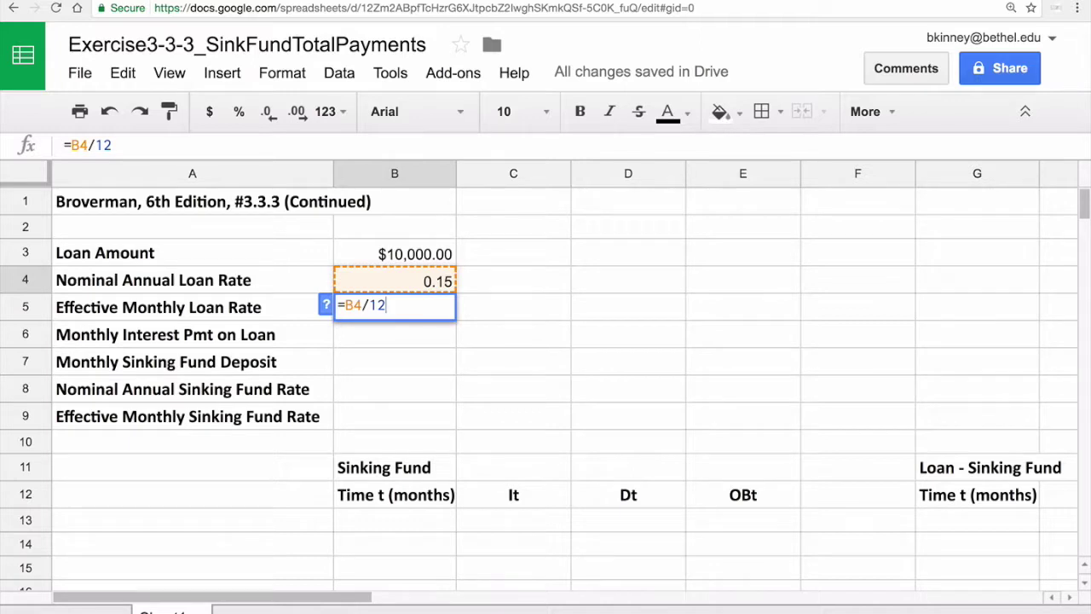
key("Return")
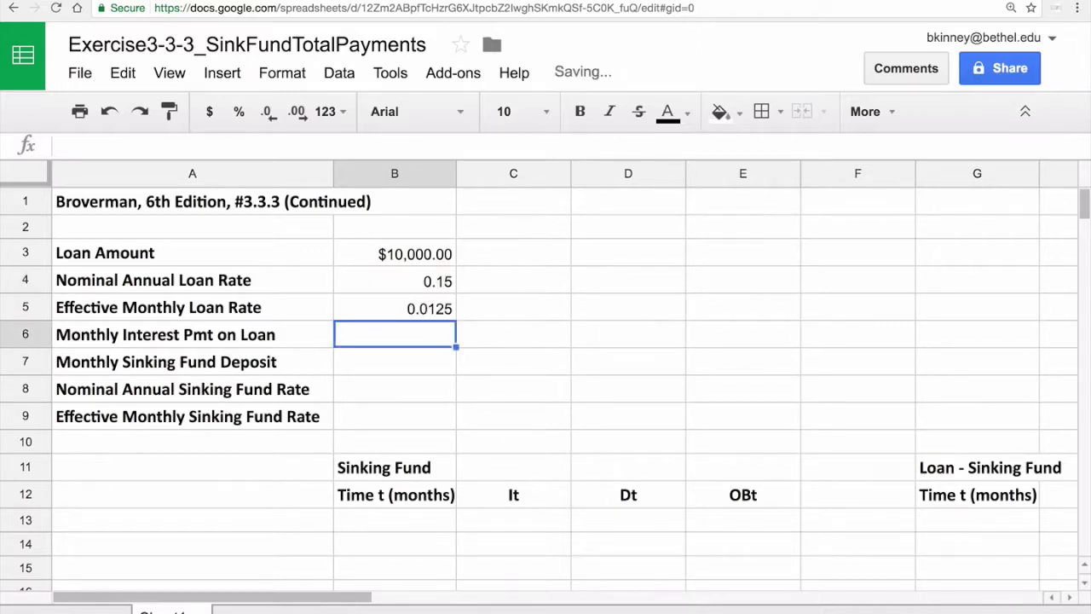
left_click(394, 307)
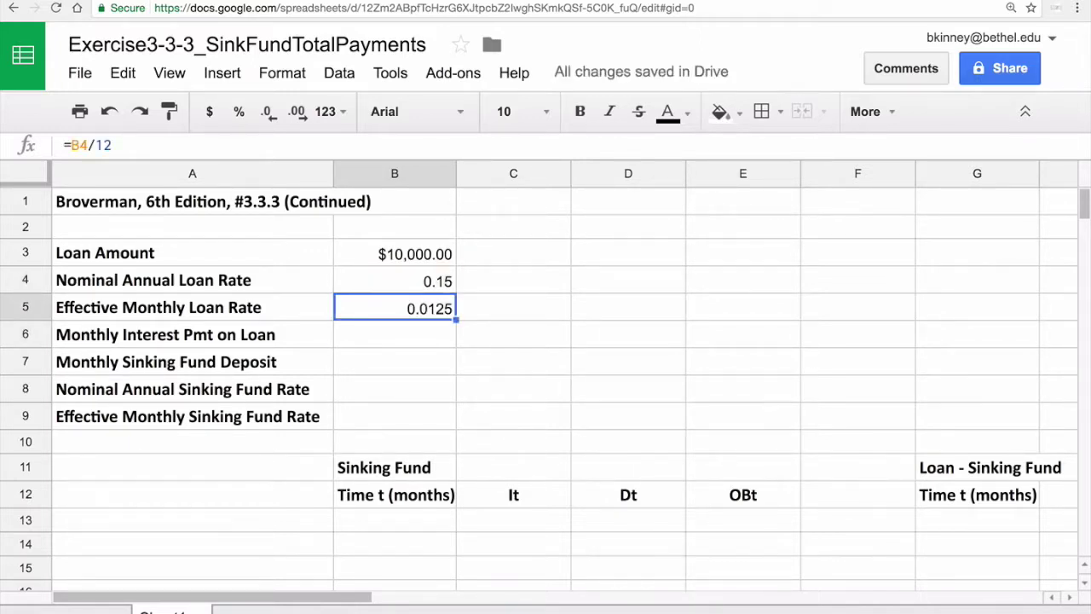
left_click(394, 334)
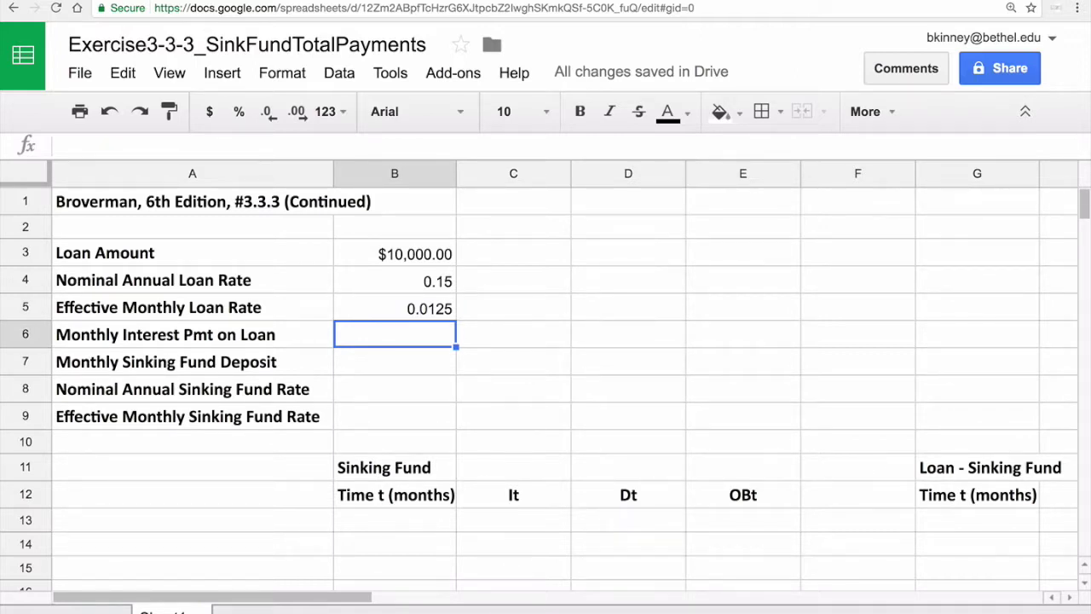
- Compute the monthly interest payment in B6 as =B3*B5, giving $125.00
type("=")
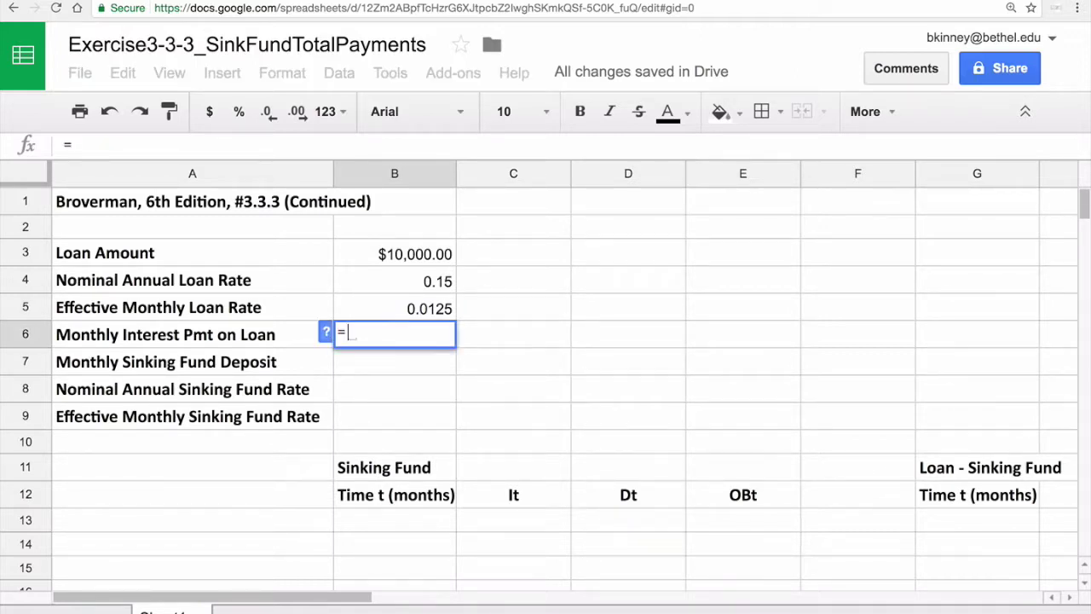
left_click(369, 262)
type("*")
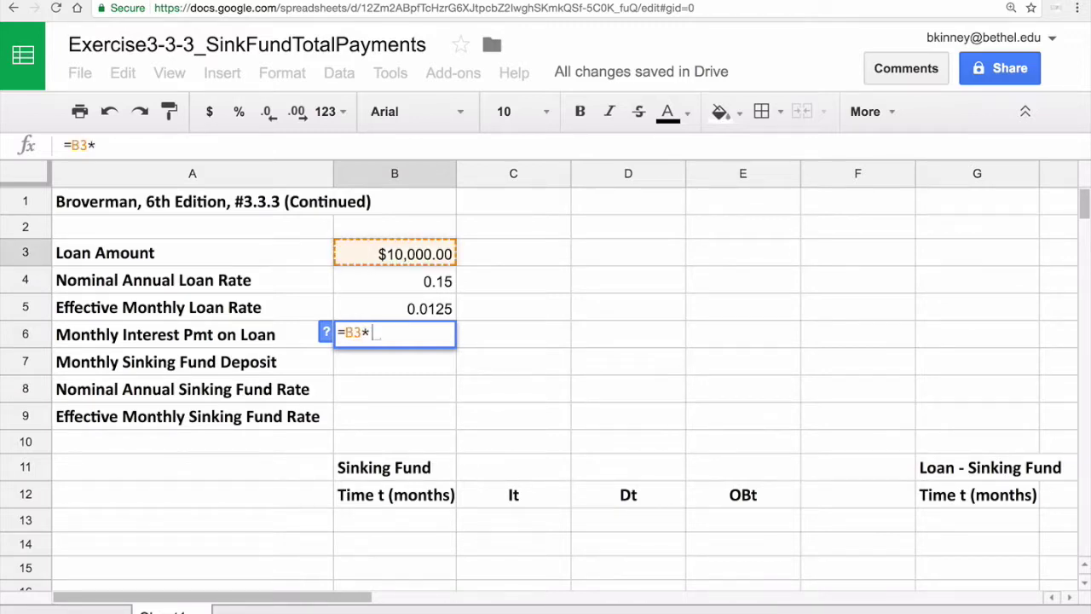
left_click(377, 308)
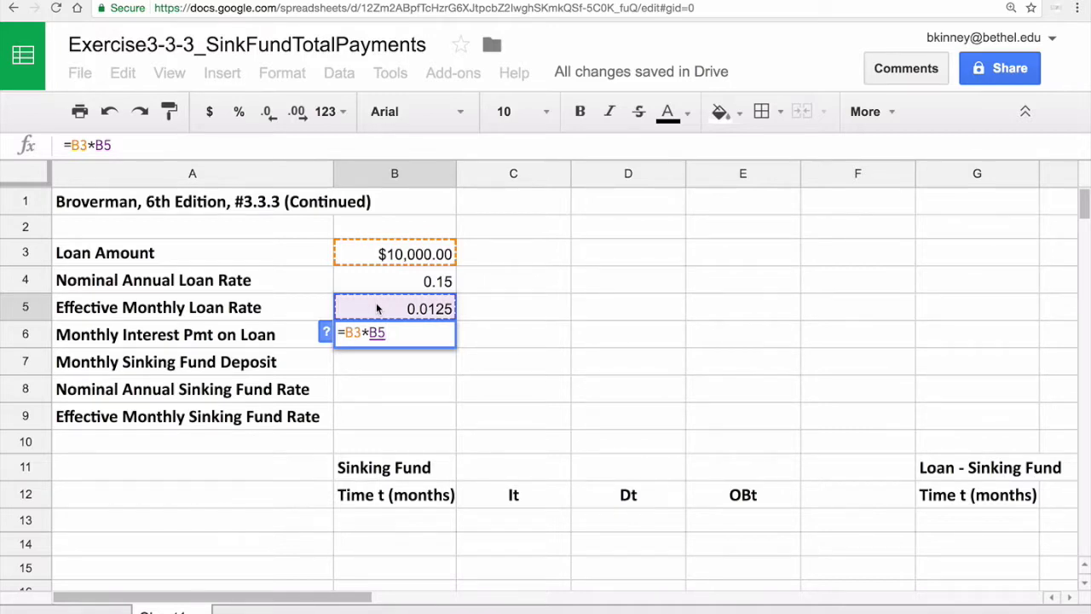
key("Return")
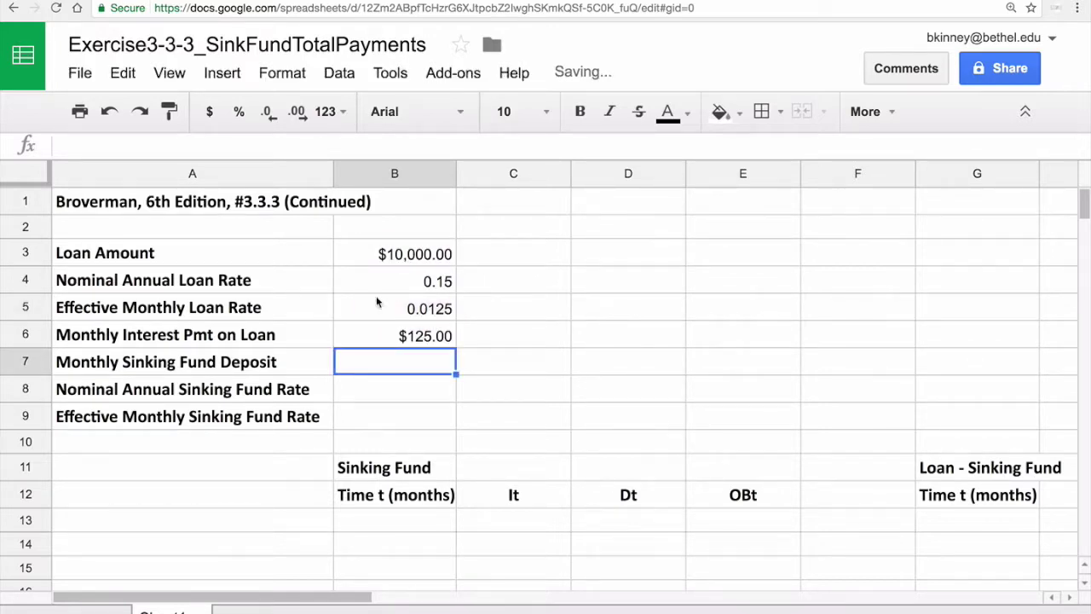
- Test the loan amount with 20,000, then restore it to 10000
left_click(380, 254)
type("20,000")
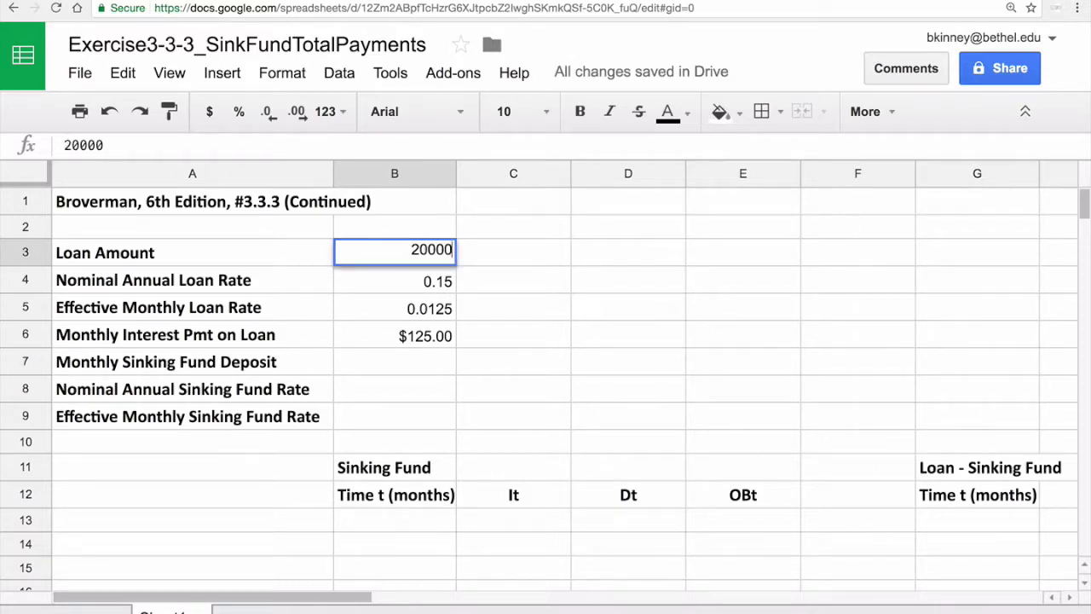
key("Return")
left_click(385, 253)
type("100000")
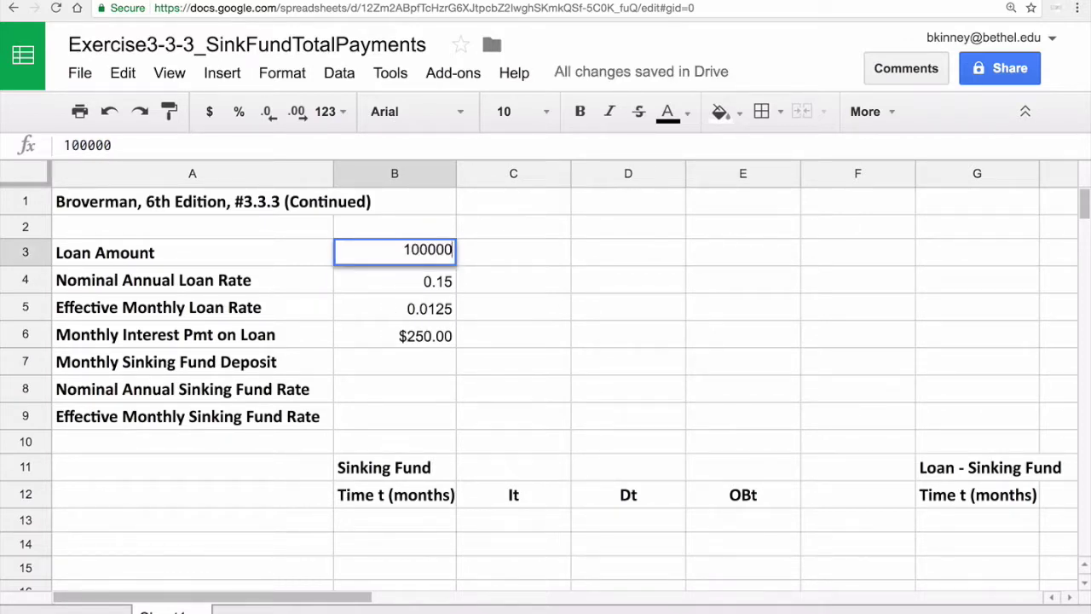
key("BackSpace")
key("Return")
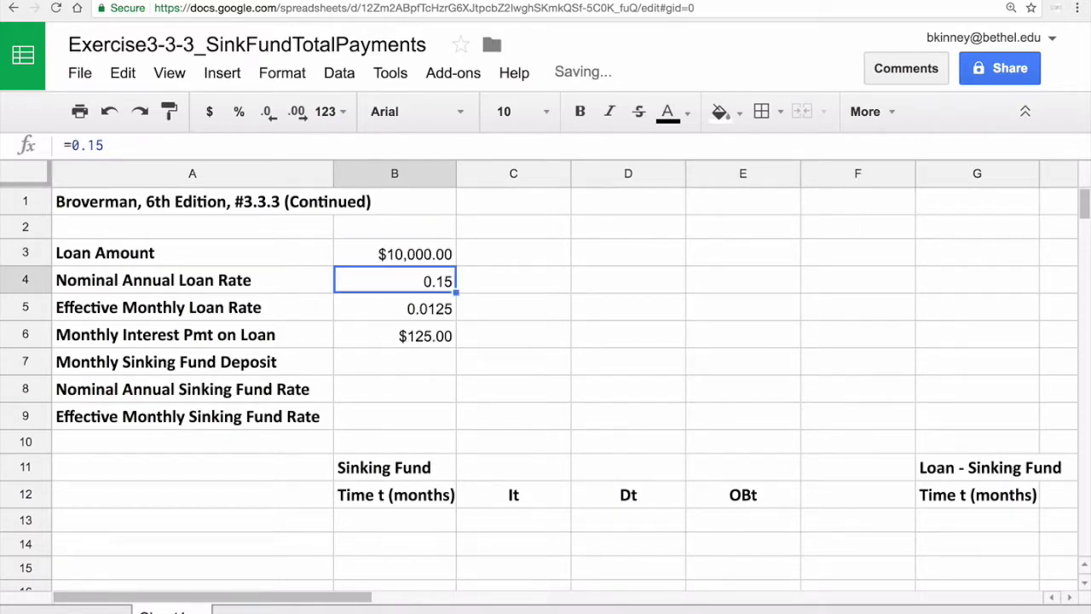
- Enter the 100 sinking fund deposit in B7, formatted as currency
left_click(376, 367)
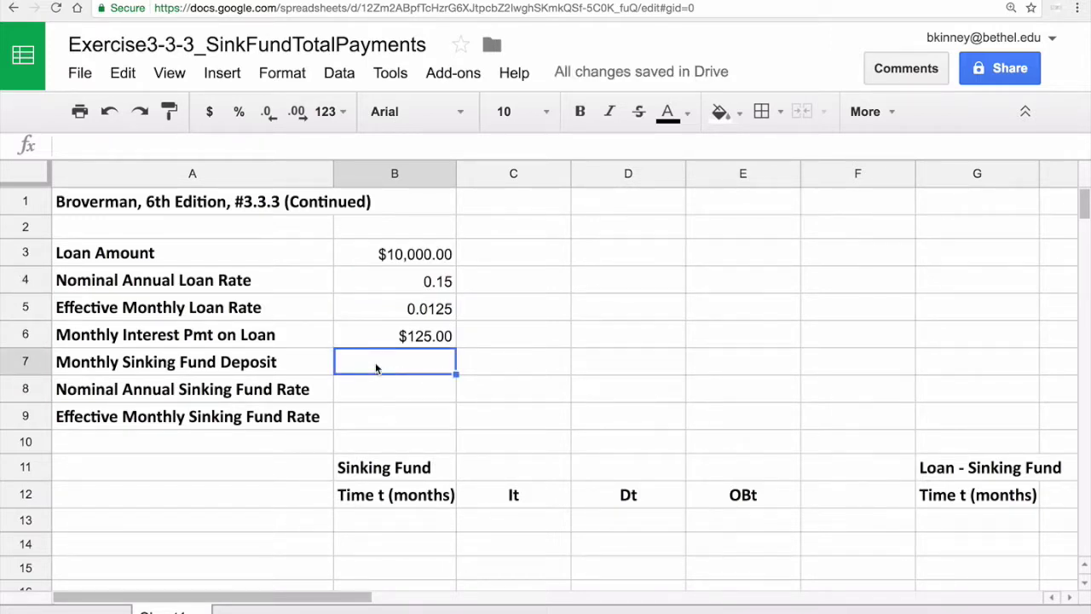
type("100")
key("Return")
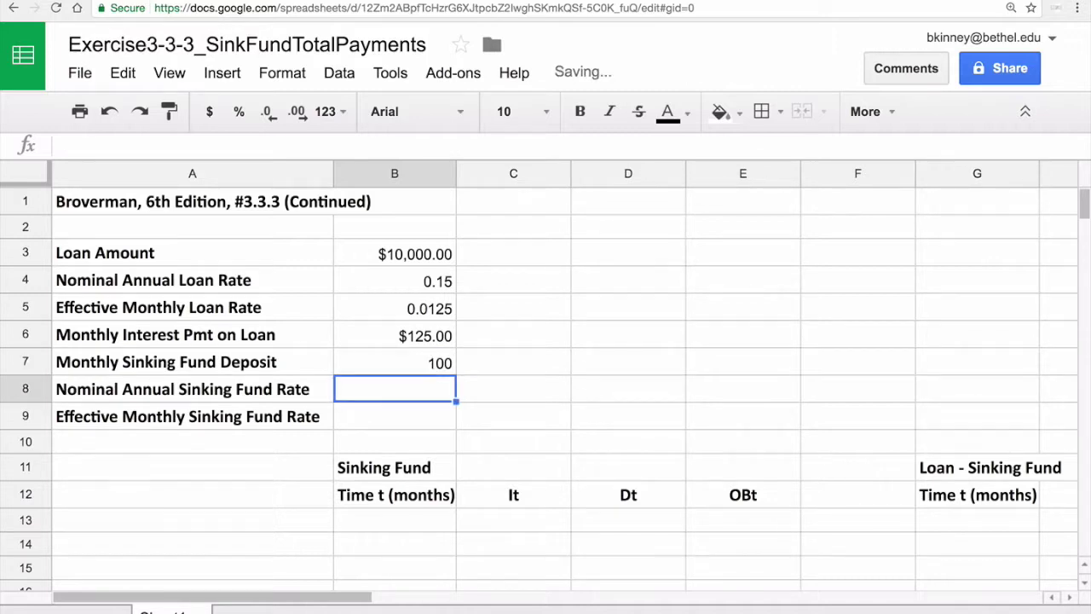
key("Up")
left_click(209, 111)
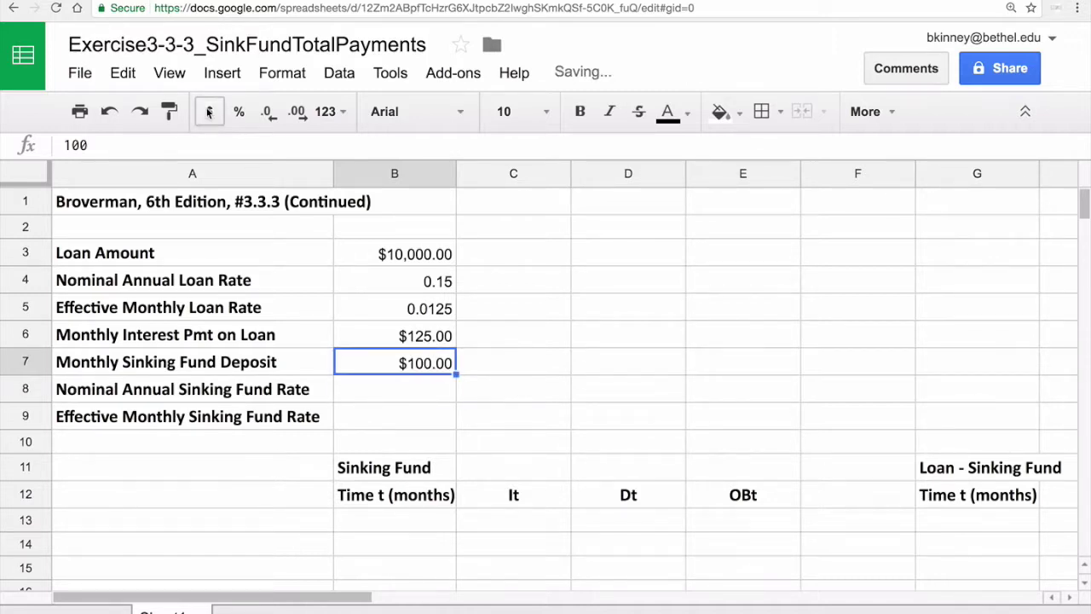
- Enter the 0.09 sinking fund rate in B8 and its monthly rate =B8/12 in B9
left_click(397, 392)
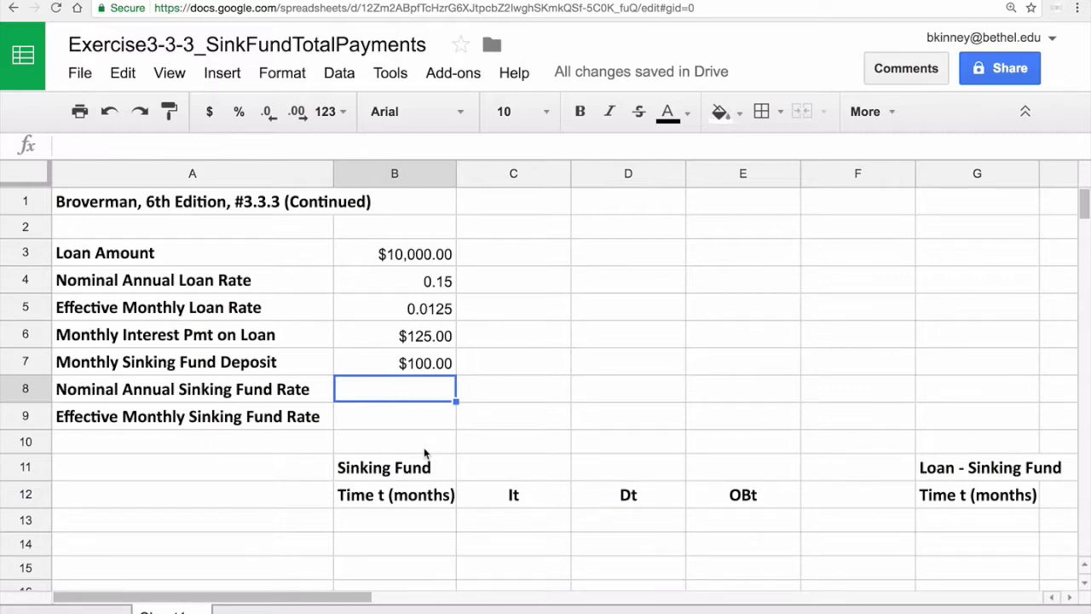
type(".09")
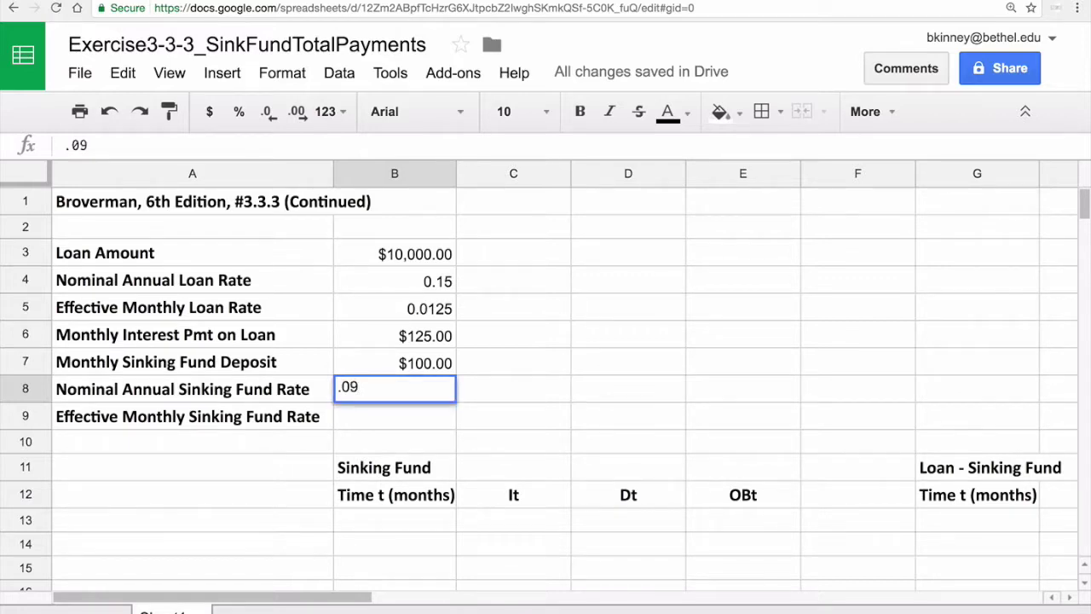
key("Return")
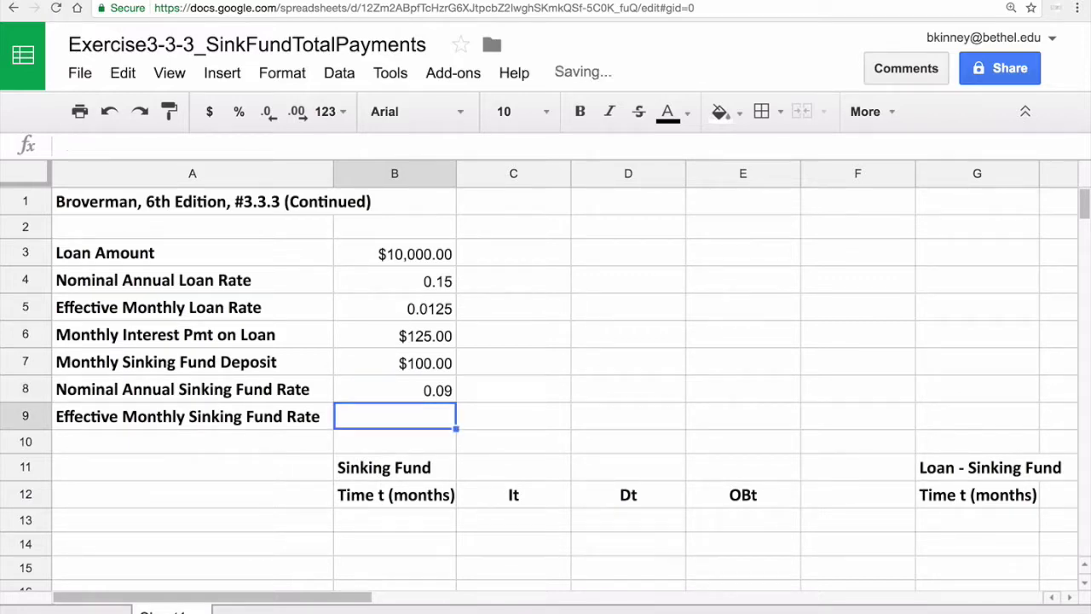
type("=")
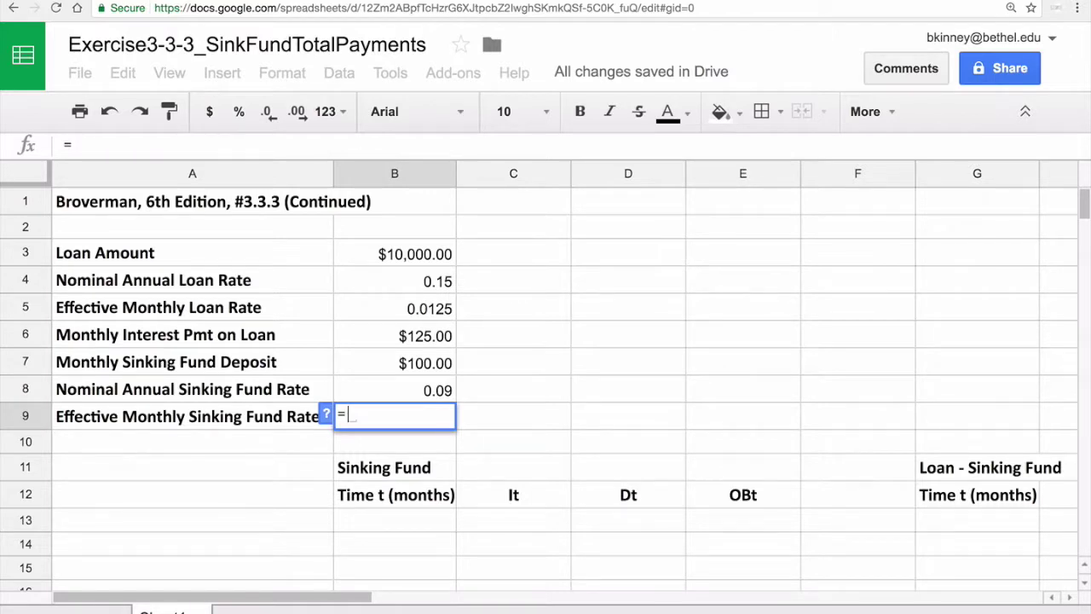
left_click(416, 399)
type("/12")
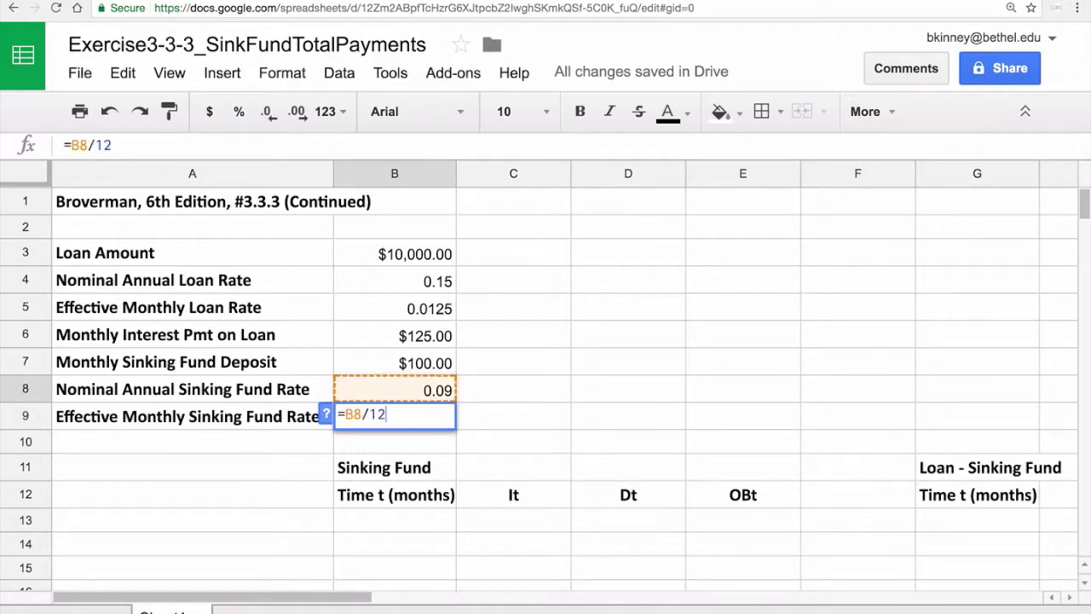
key("Return")
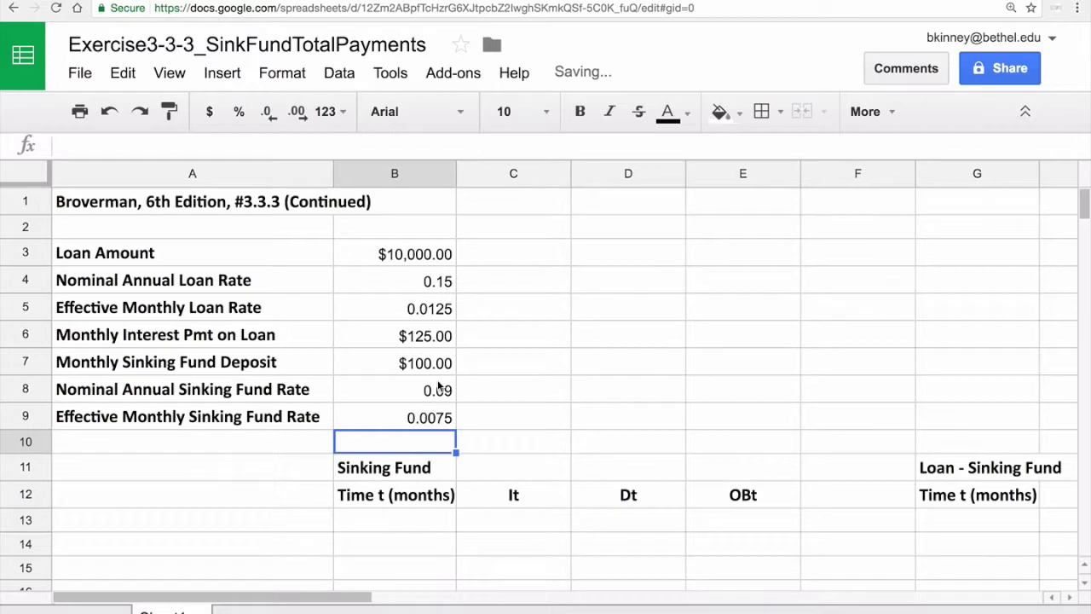
scroll(463, 415, "down", 1)
- Enter month 0 in B13 and an opening balance of 0 in E13
left_click(424, 492)
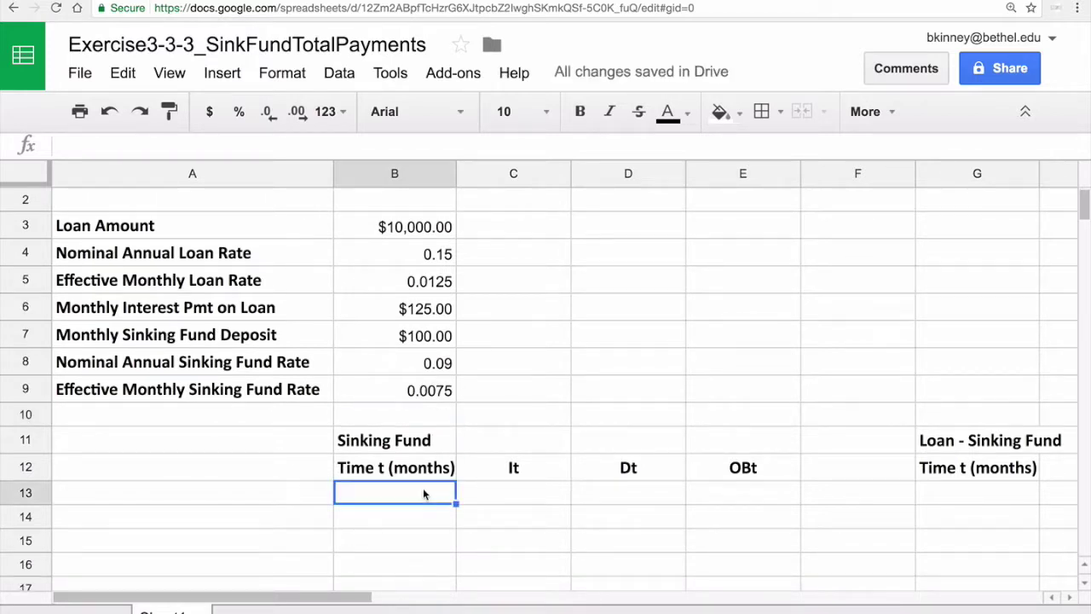
type("0")
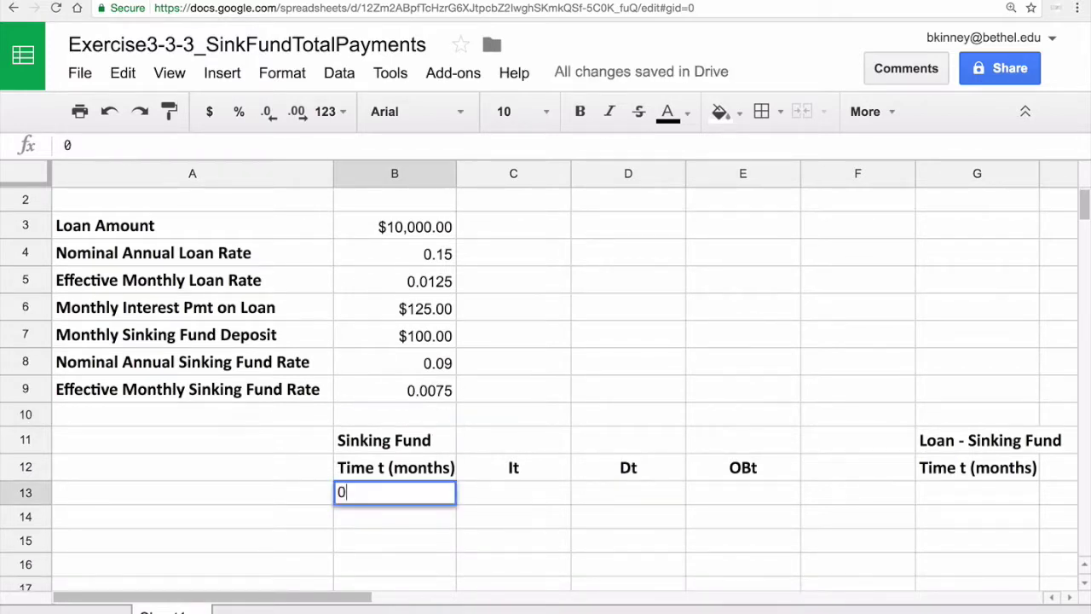
key("Return")
key("Up")
key("Right")
key("Right")
key("Right")
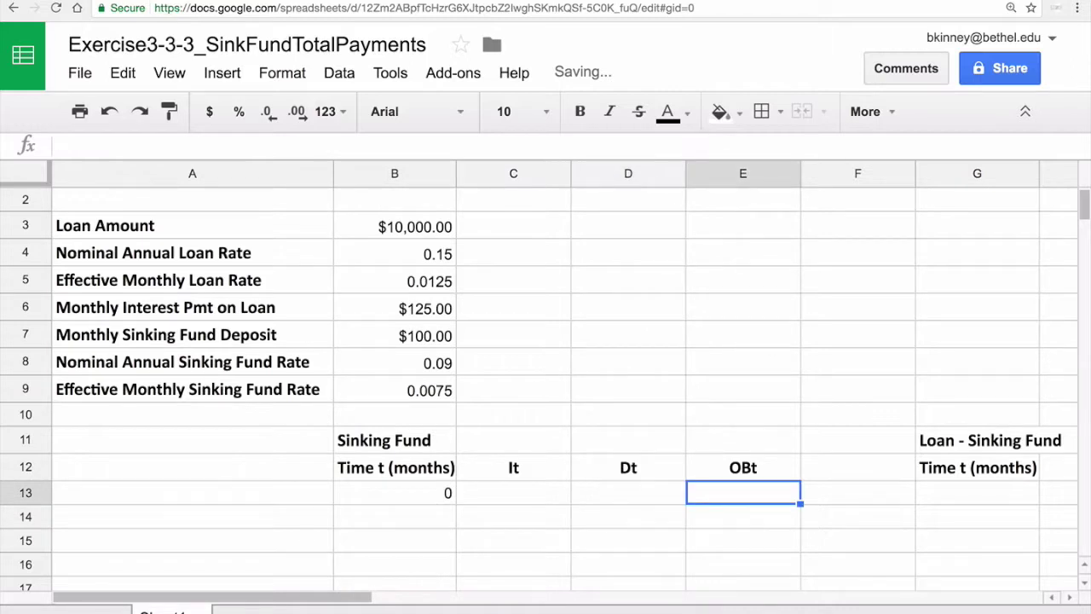
type("0")
key("Return")
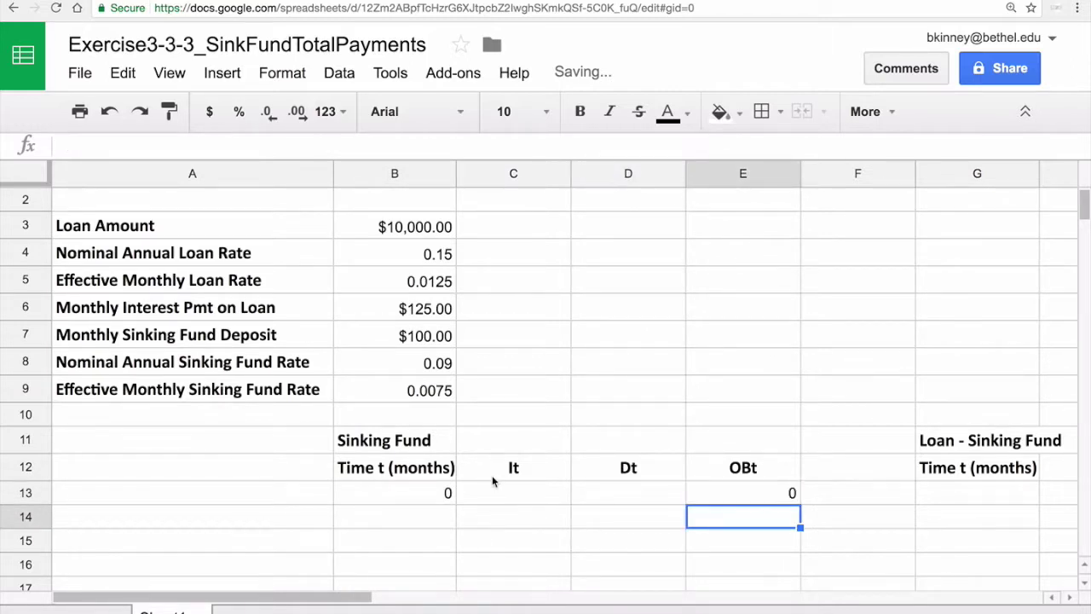
- Review the It, Dt and OBt headings, then begin the month-1 formula in B14
left_click_drag(492, 482, 699, 479)
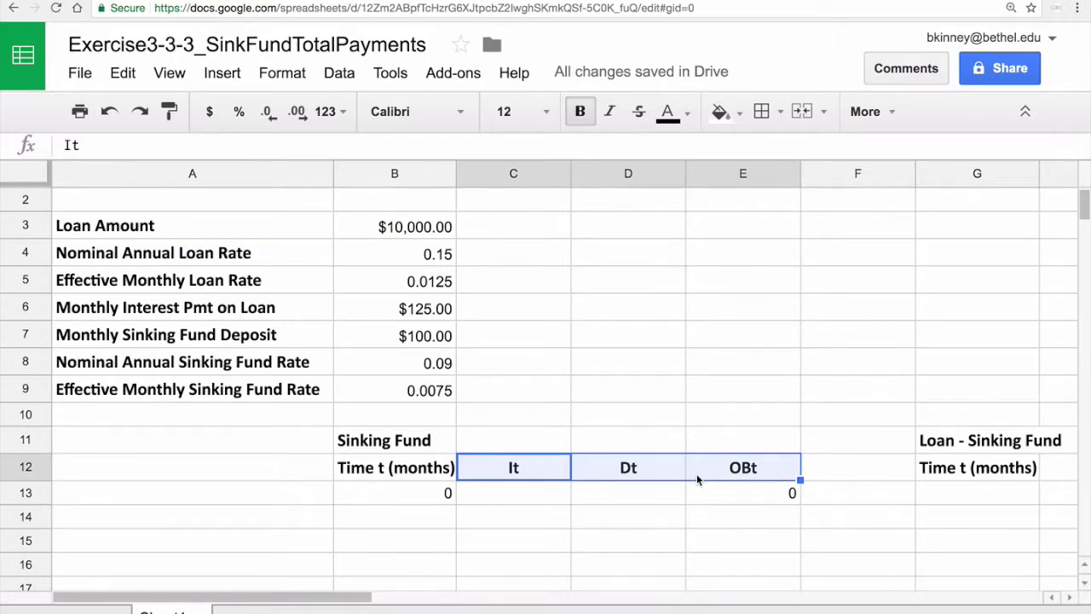
left_click(522, 470)
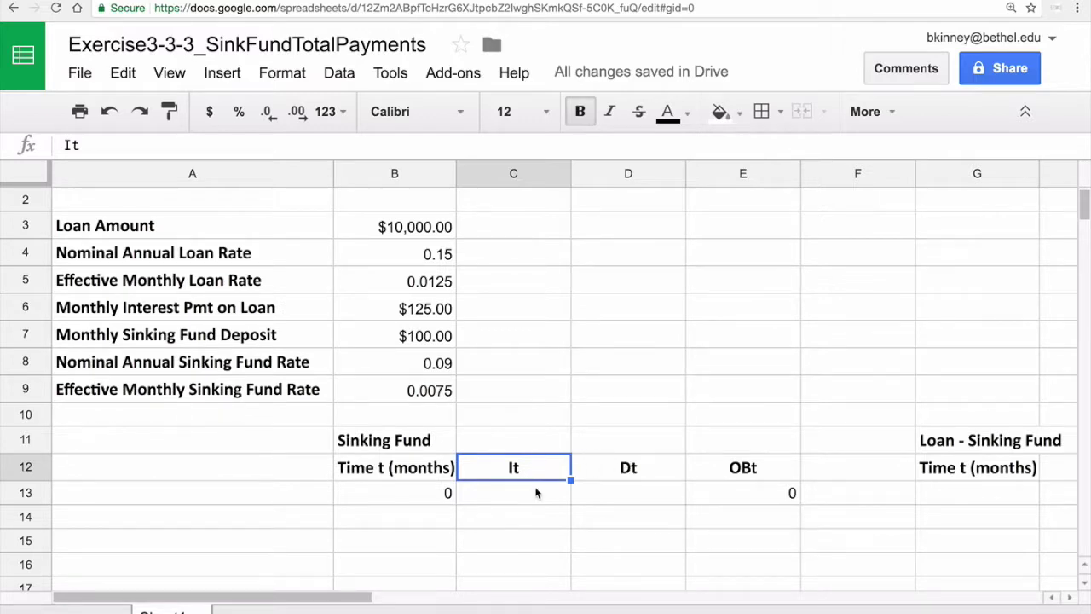
left_click(623, 475)
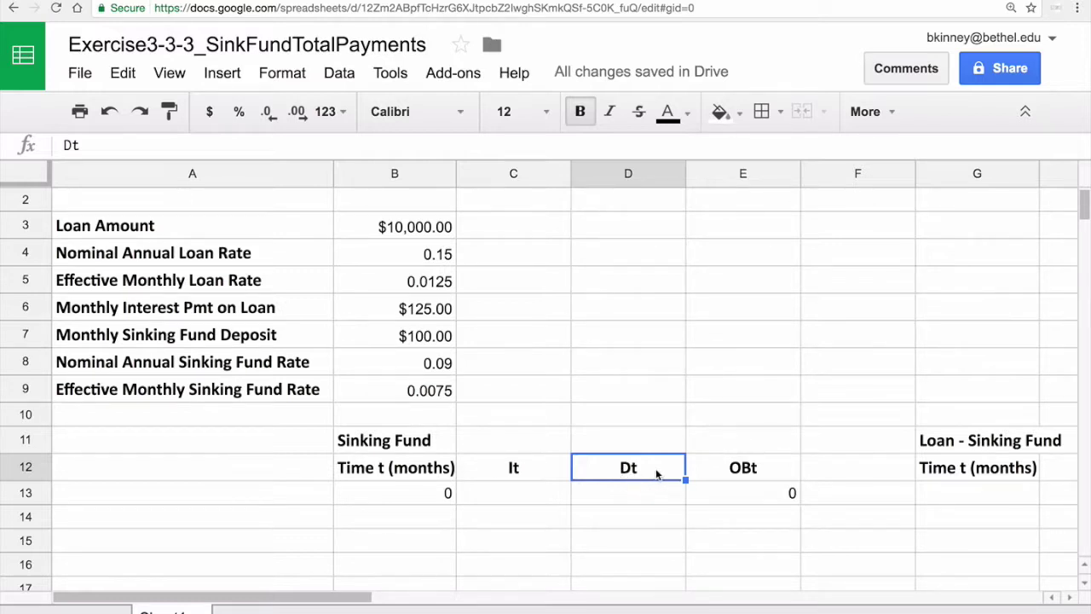
left_click(708, 471)
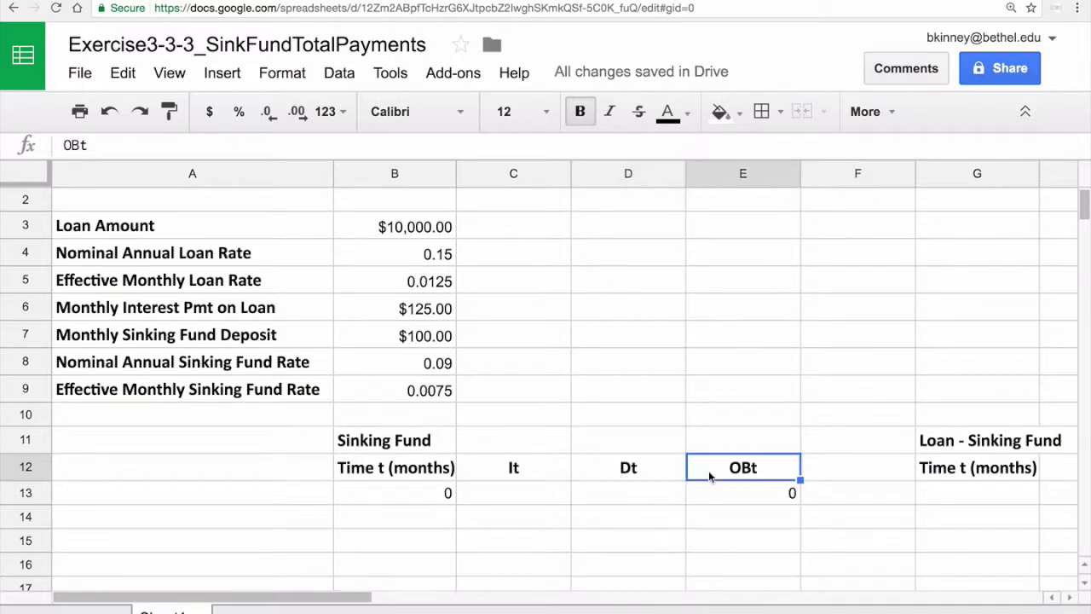
left_click(440, 514)
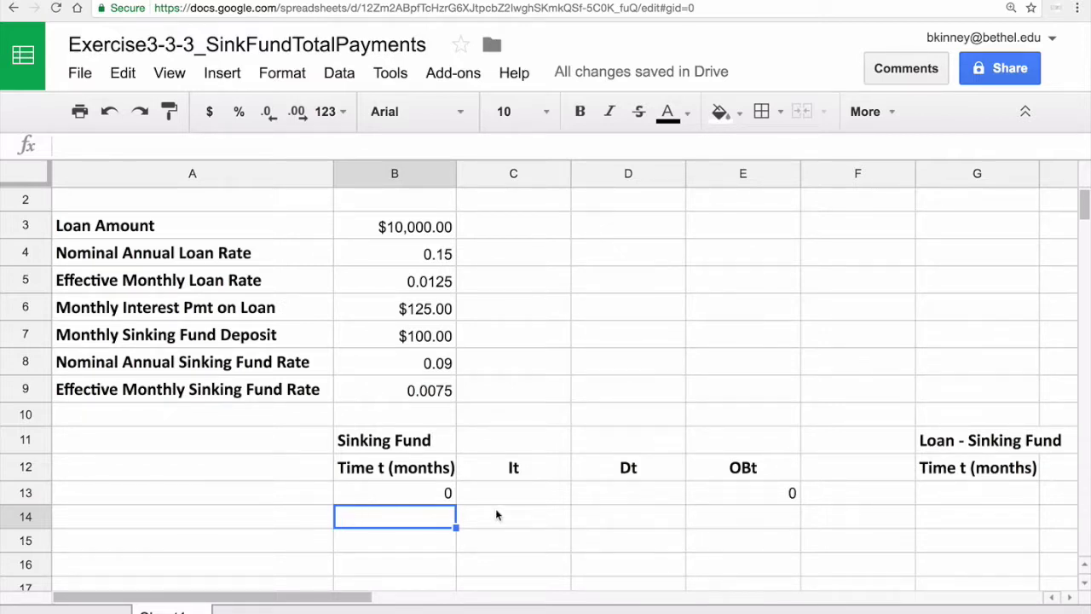
type("=")
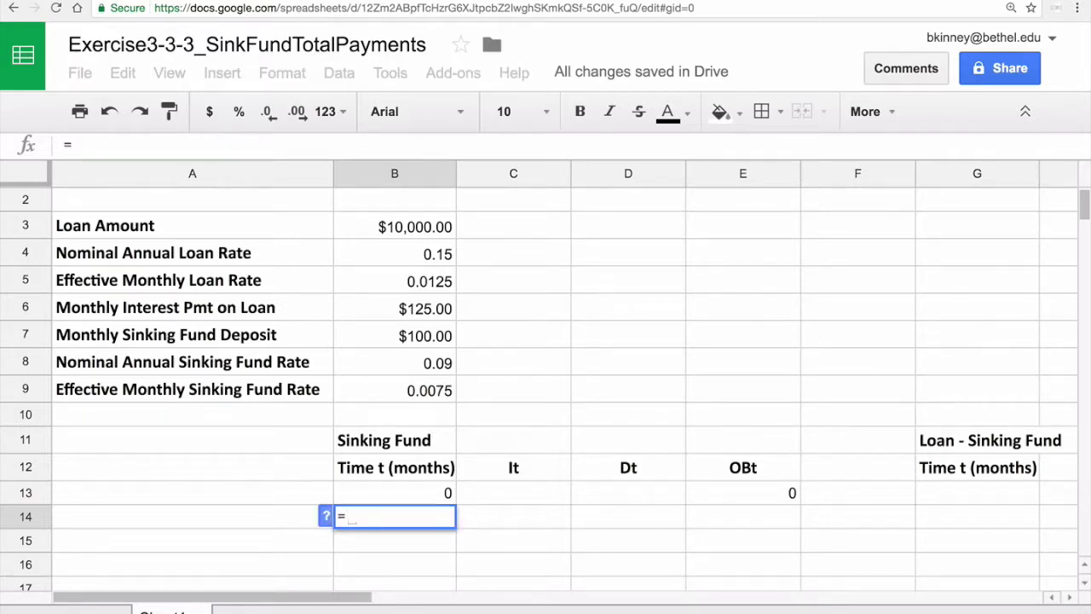
- Set month 1 in B14 with the formula =B13+1
left_click(438, 495)
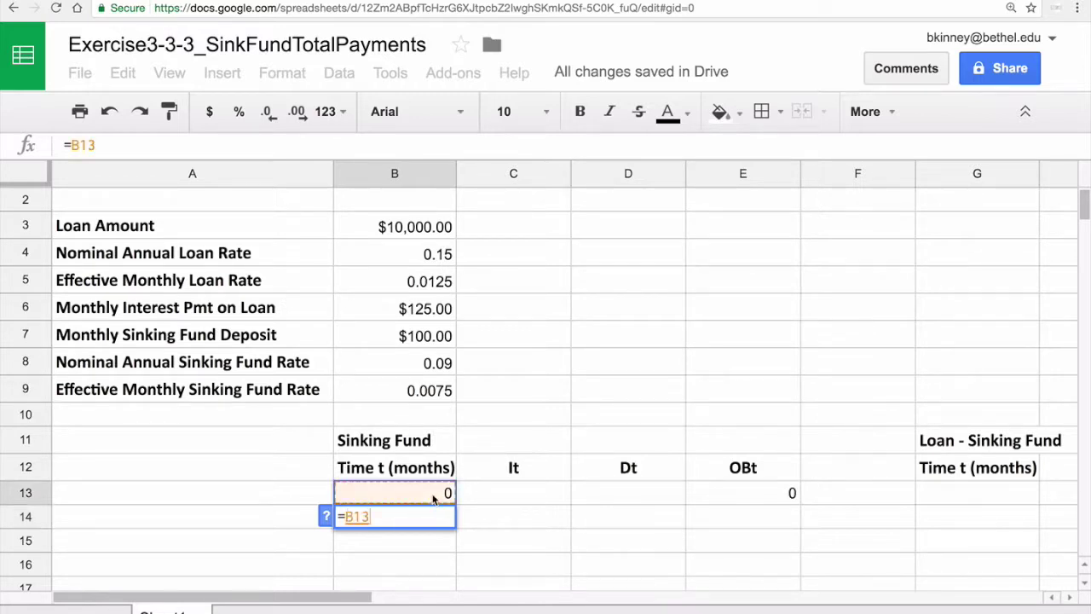
type("+1")
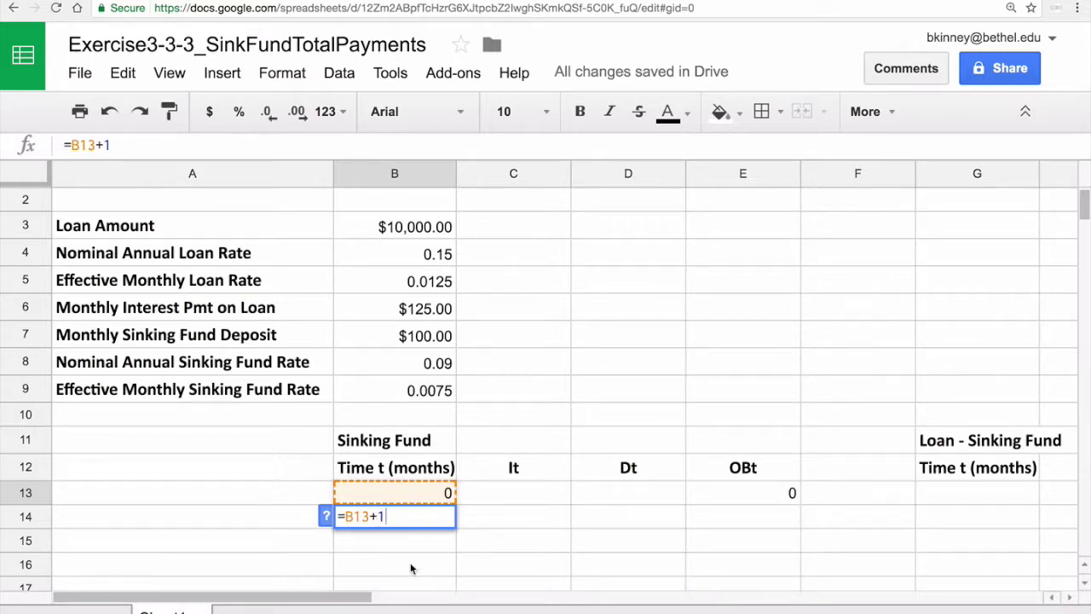
key("Return")
- Compute month-1 interest in C14 as =E13*$B$9
key("Up")
key("Right")
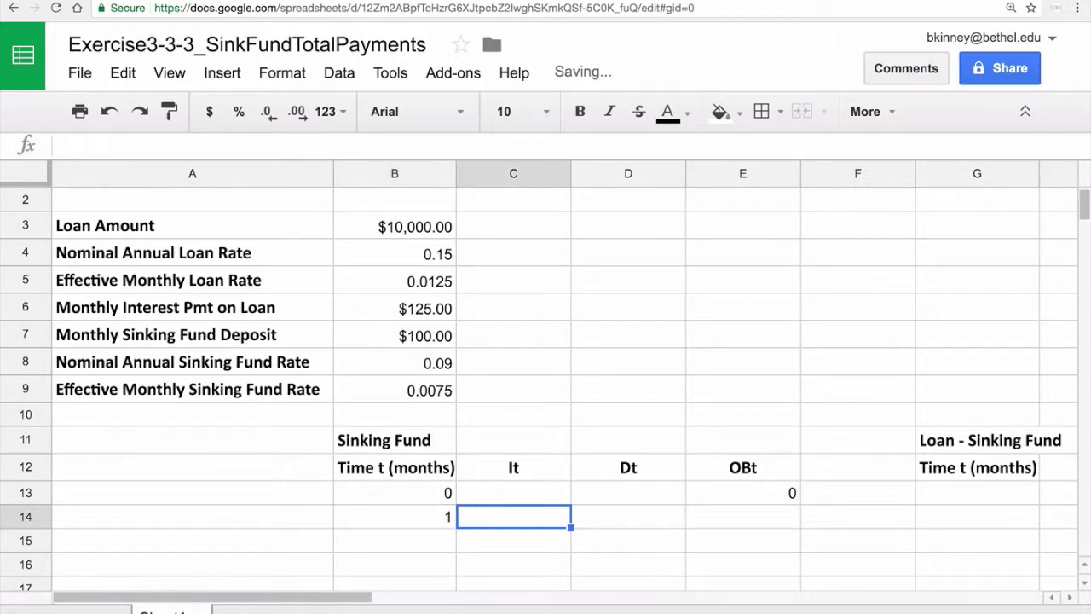
type("=")
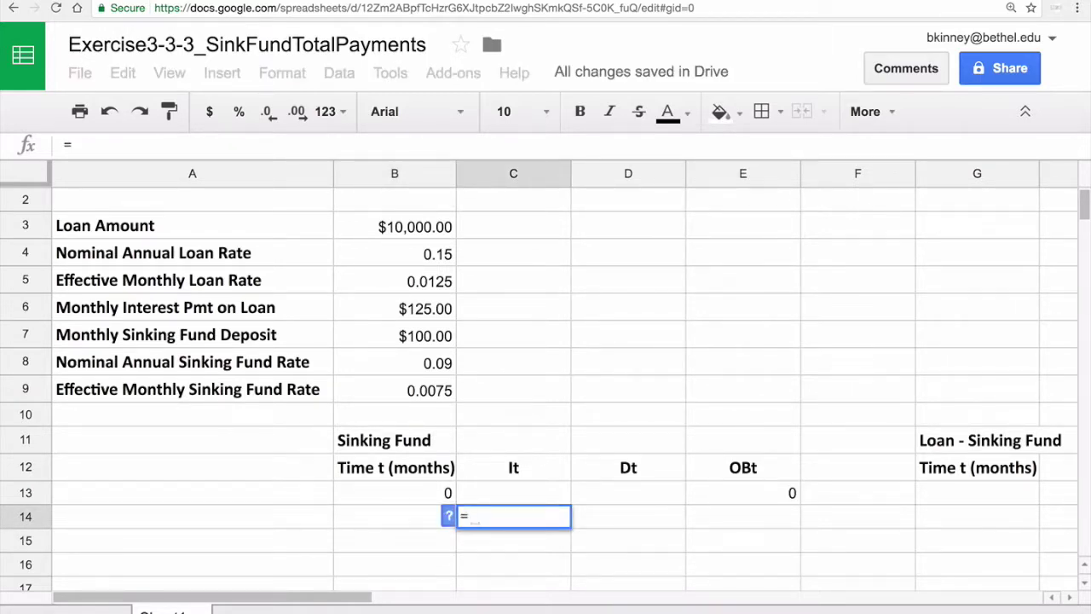
left_click(711, 492)
type("*")
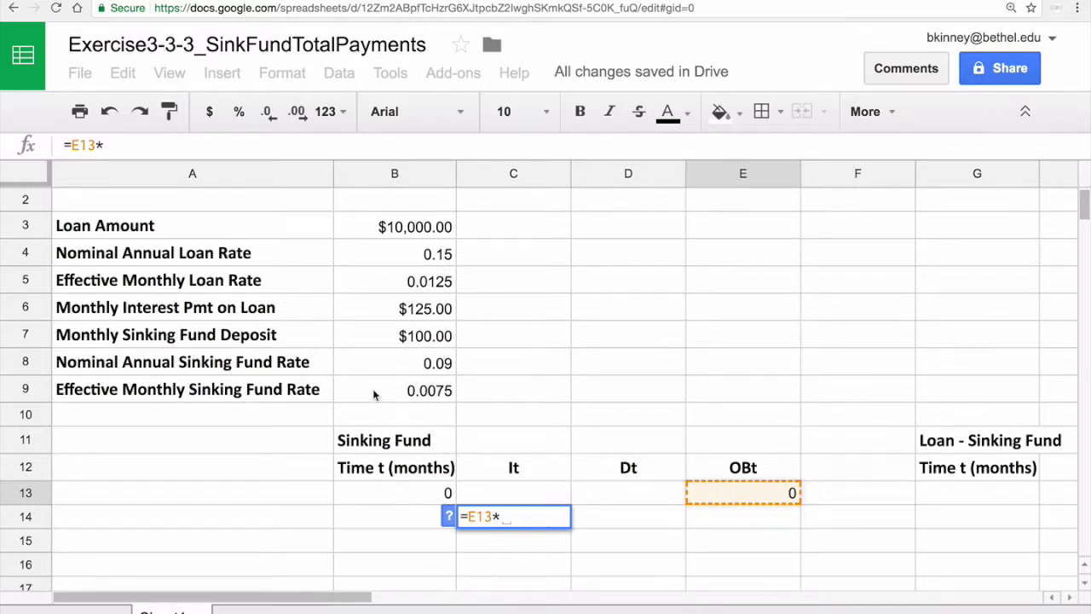
type("$B$")
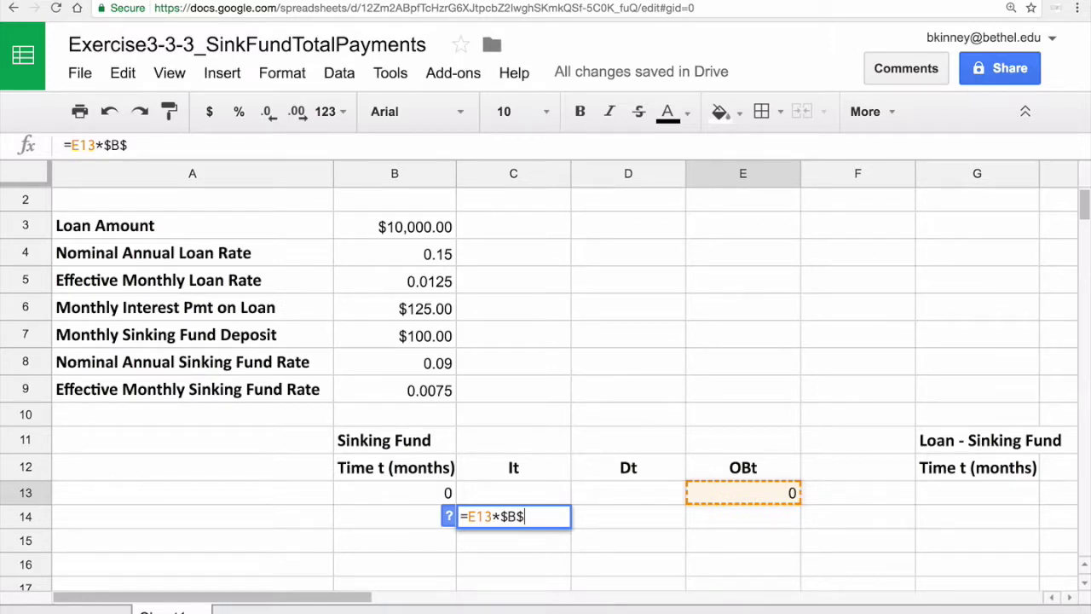
type("9")
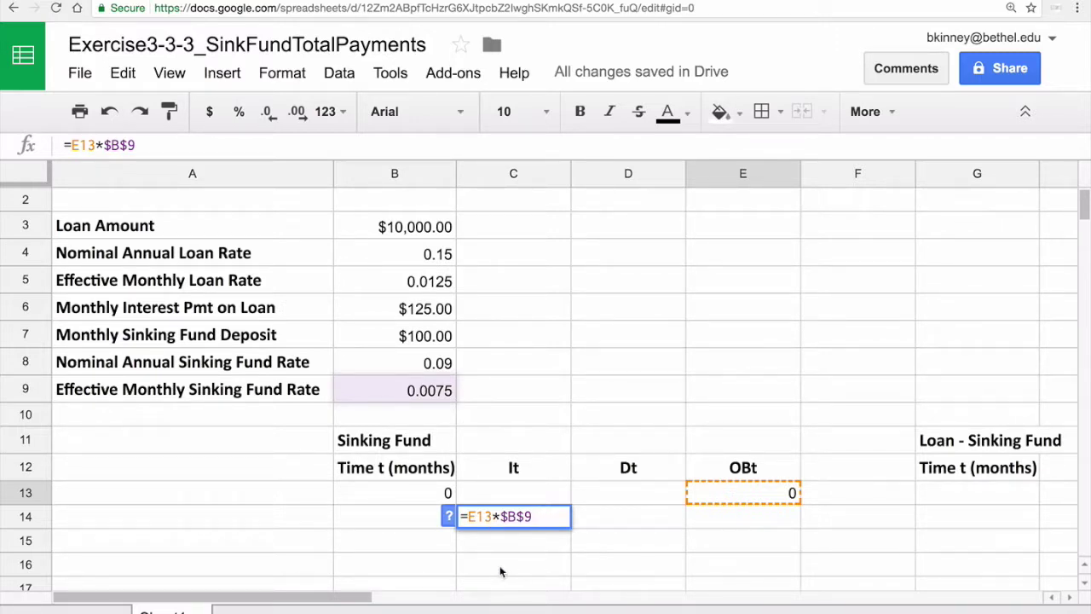
key("Return")
key("Up")
key("Right")
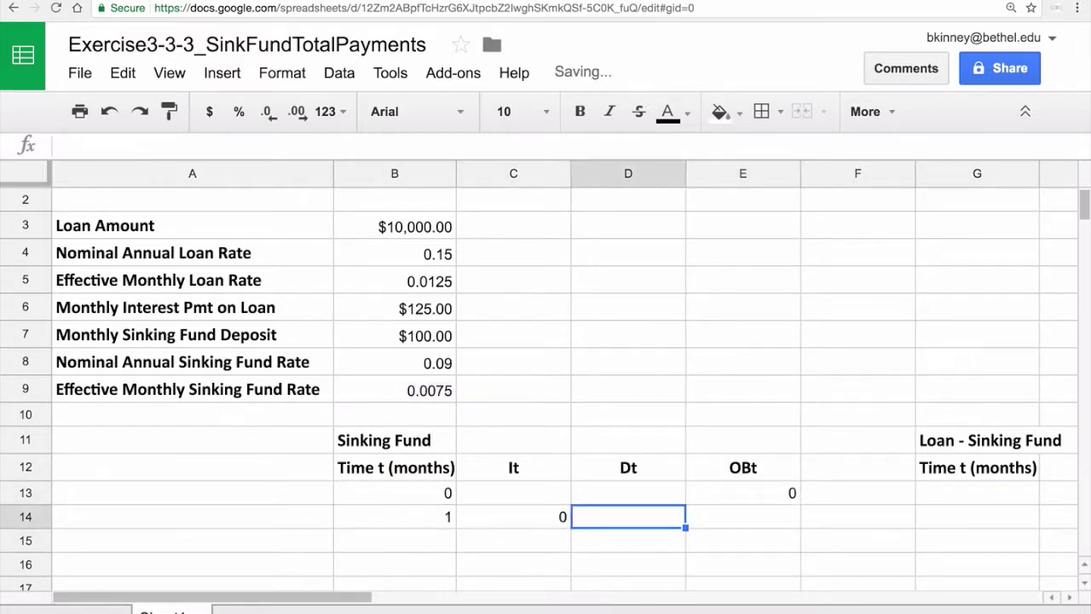
- Format the balance and interest as currency and set the D14 deposit to =$B$7
left_click(704, 492)
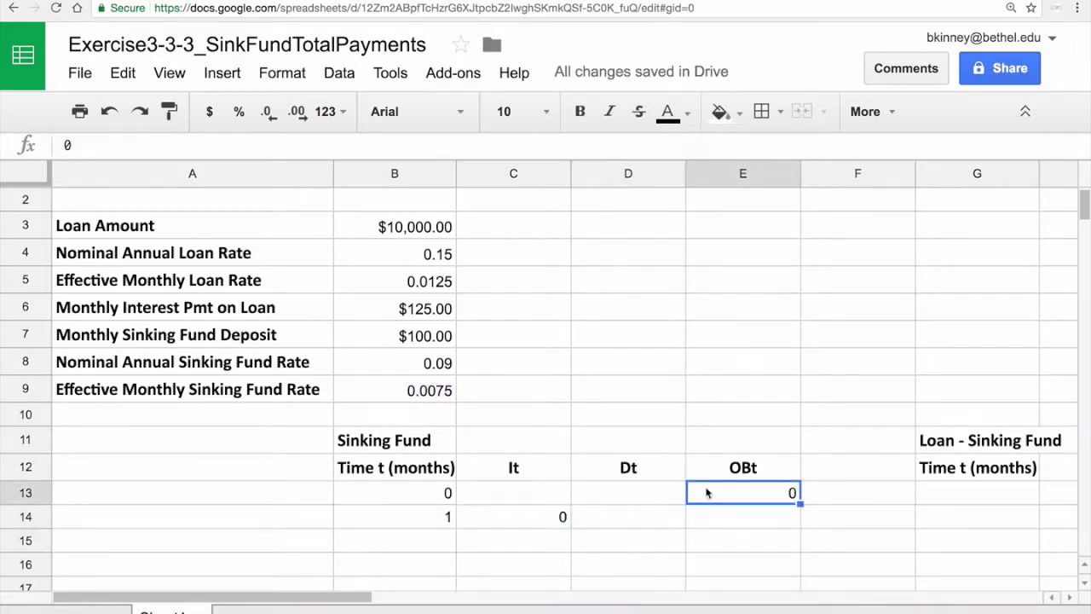
left_click(211, 113)
left_click(587, 519)
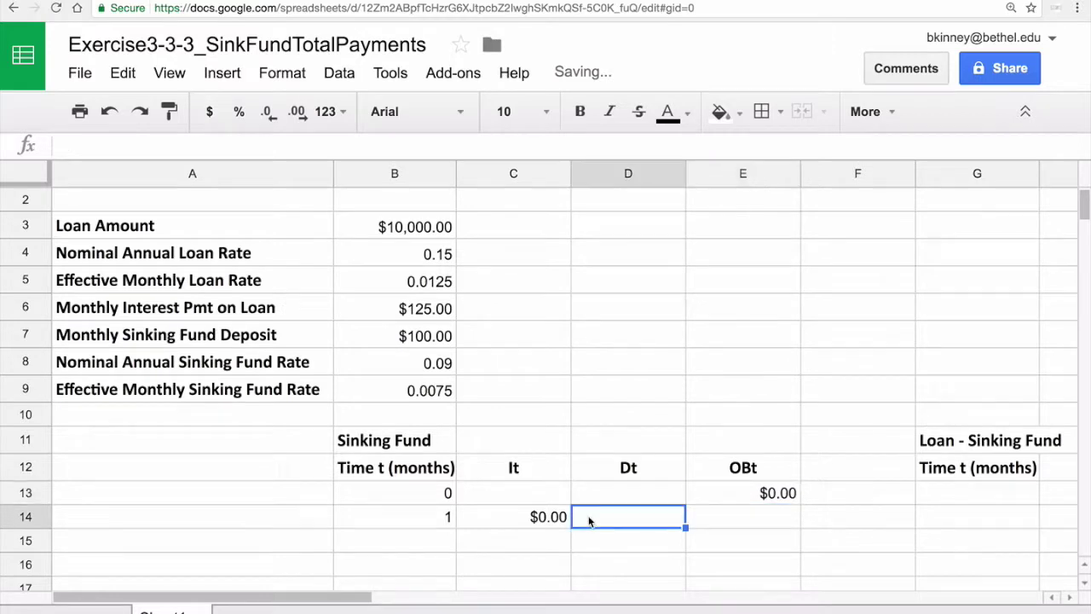
type("=")
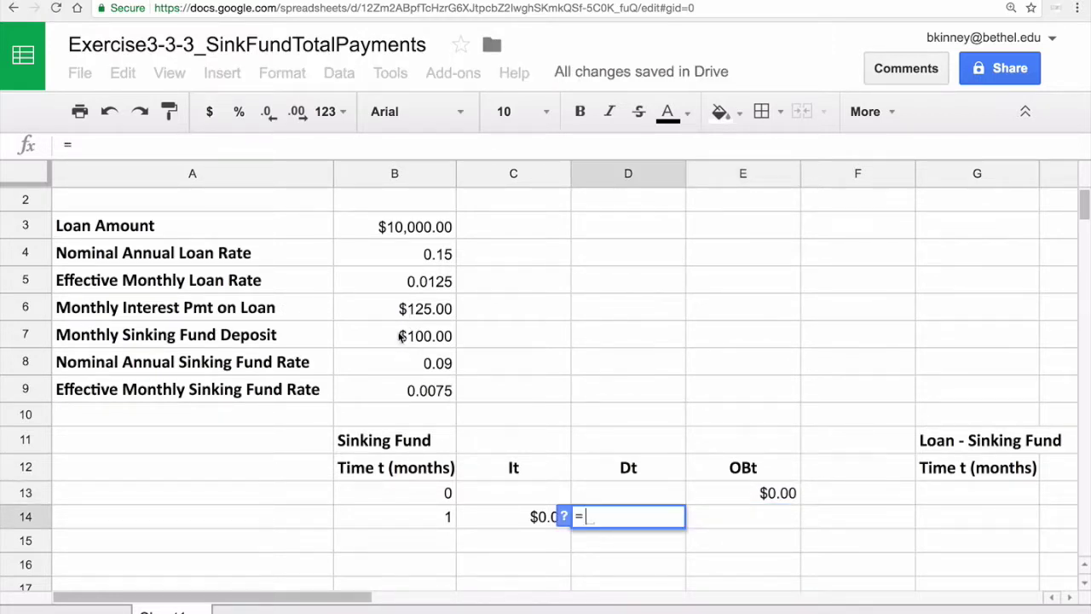
type("$B$7")
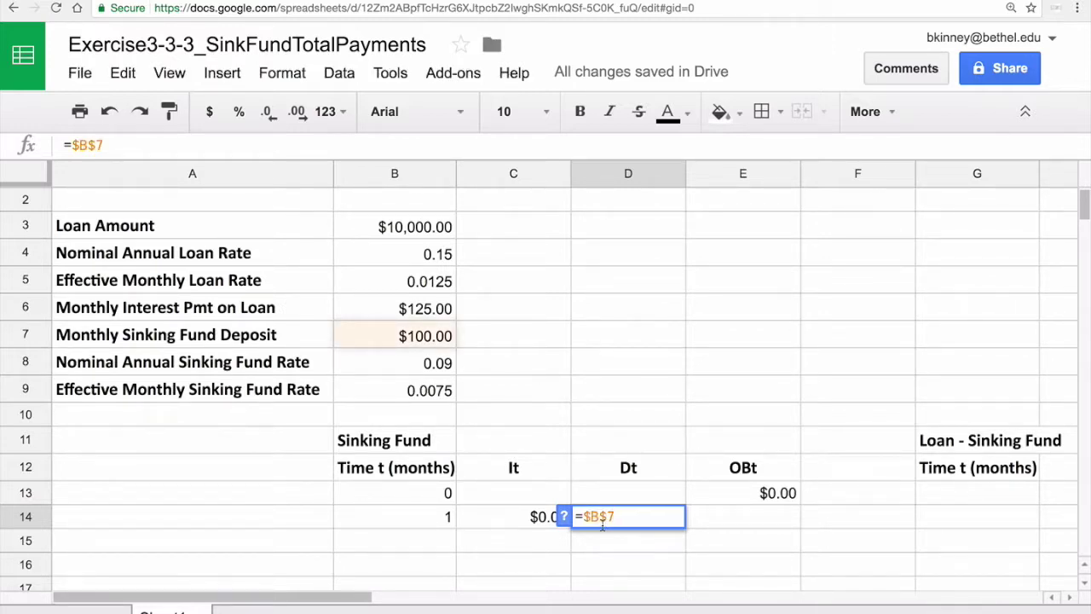
key("Return")
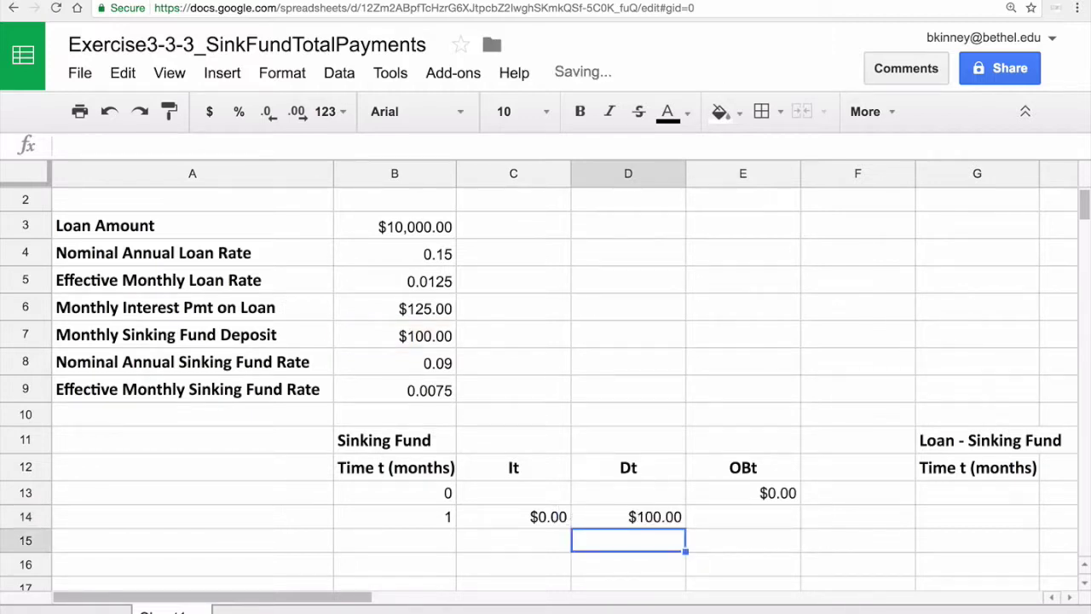
- Compute the month-1 balance in E14 as =E13+C14+D14, giving $100.00
key("Up")
key("Right")
type("=")
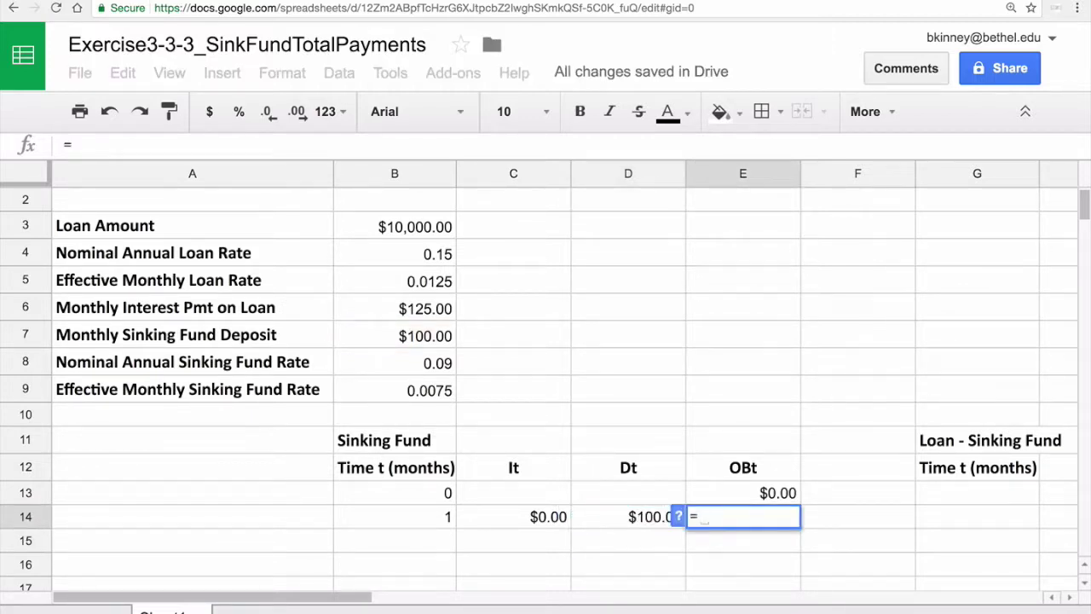
left_click(704, 497)
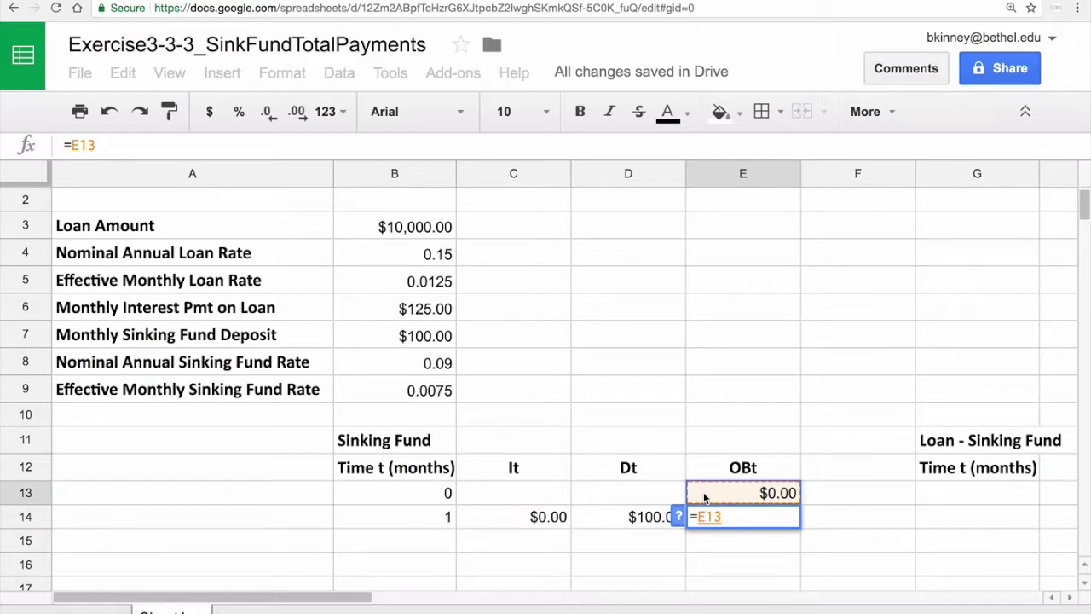
type("+")
left_click(533, 525)
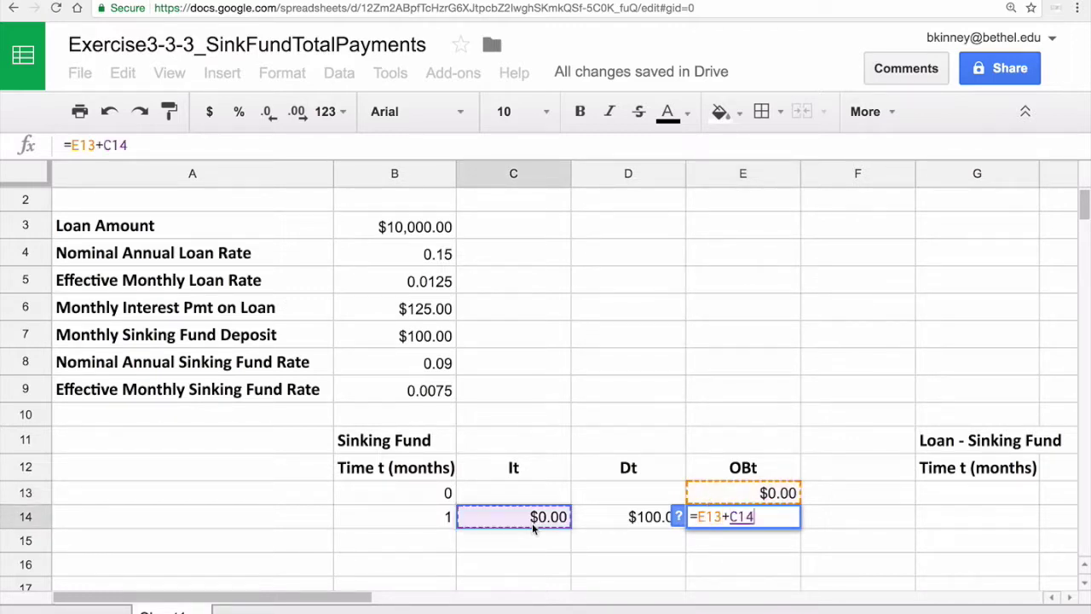
type("+")
left_click(593, 522)
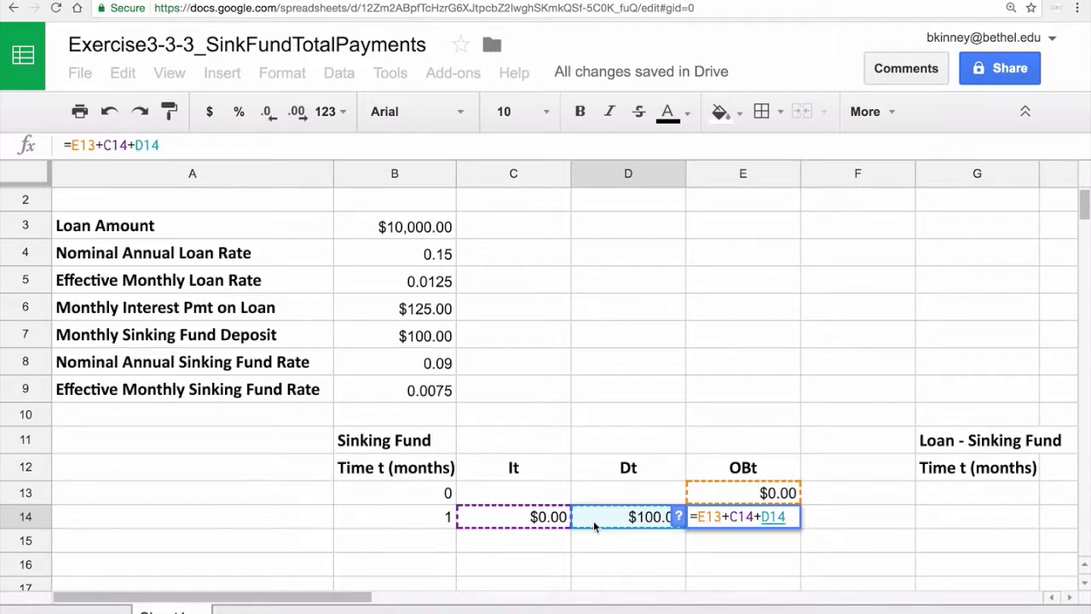
key("Return")
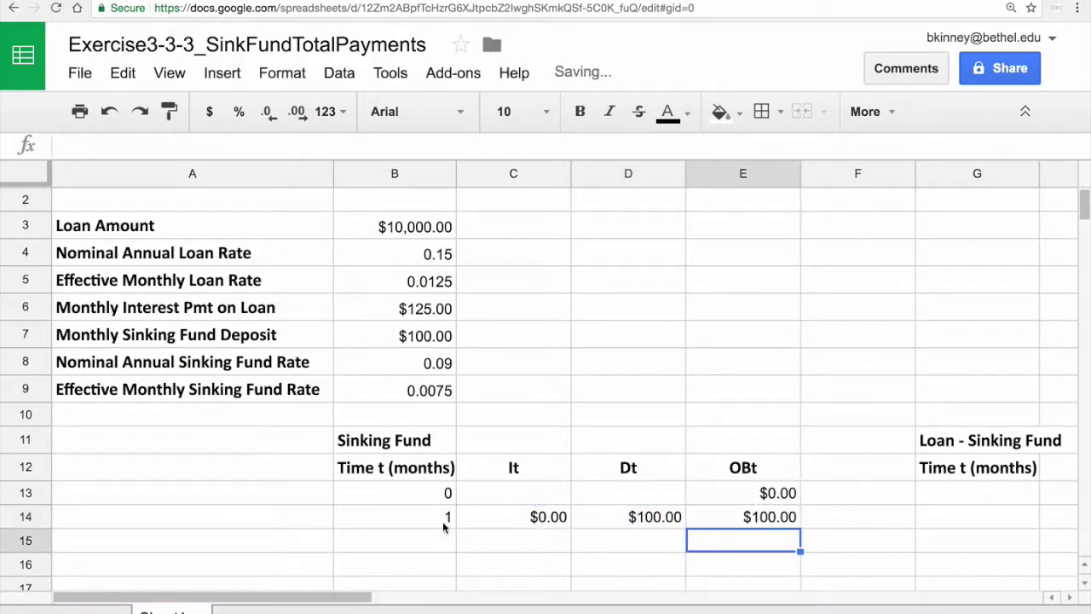
left_click_drag(442, 520, 781, 536)
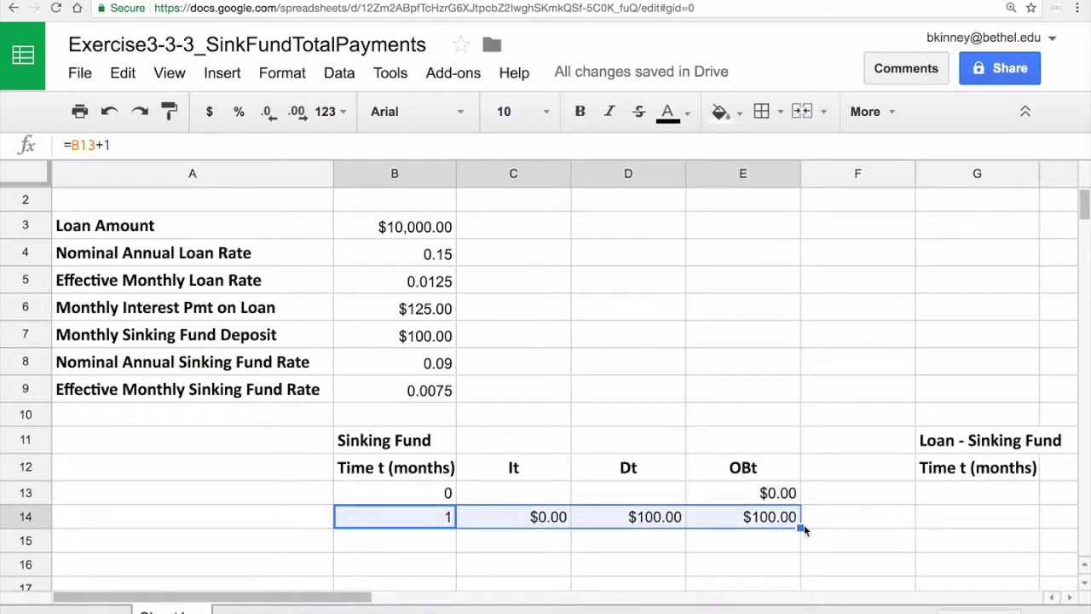
- Fill the month-1 formulas down to month 75 in row 88, ending at $10,018.33
left_click_drag(799, 523, 800, 608)
left_click(738, 559)
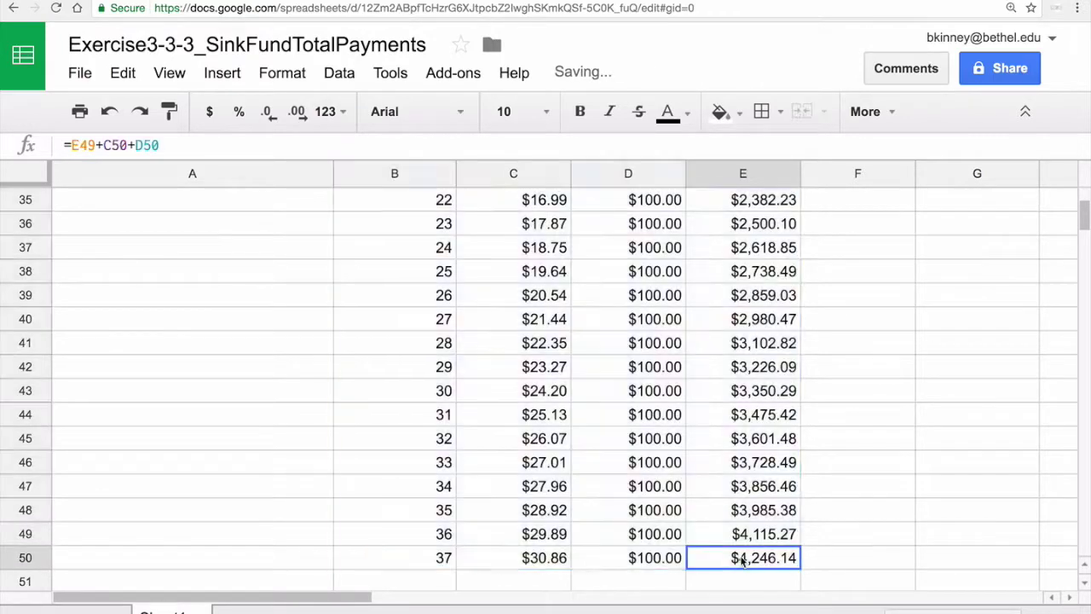
left_click_drag(438, 560, 798, 600)
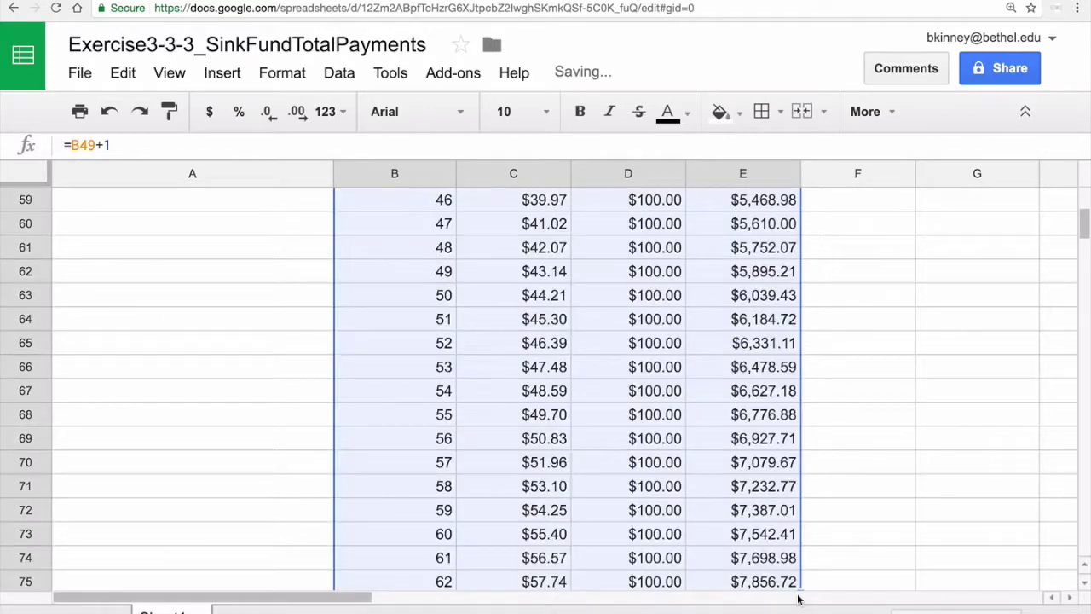
left_click(731, 560)
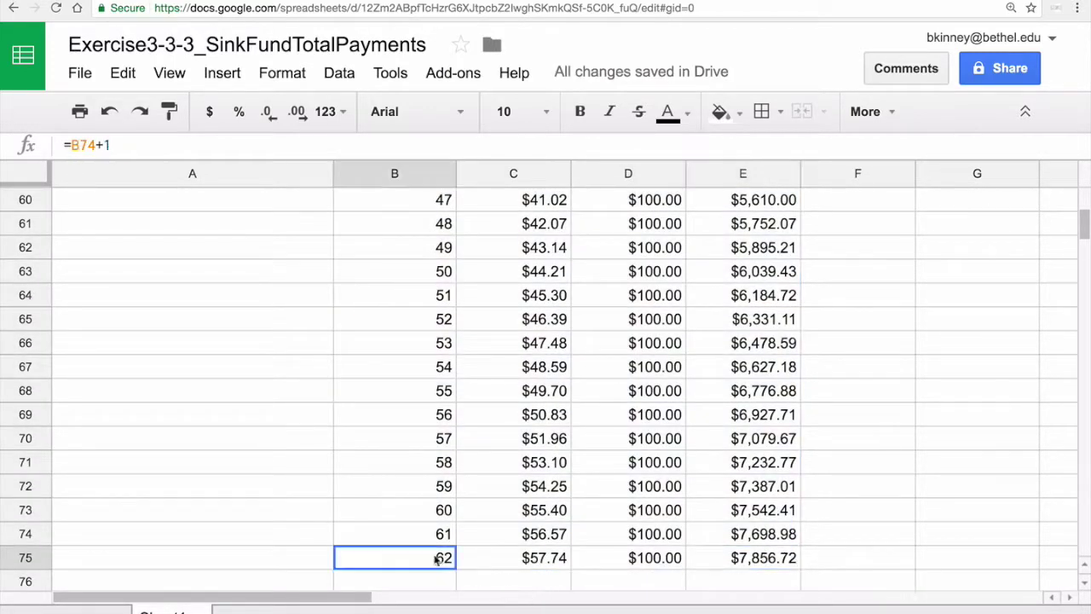
left_click_drag(438, 558, 783, 497)
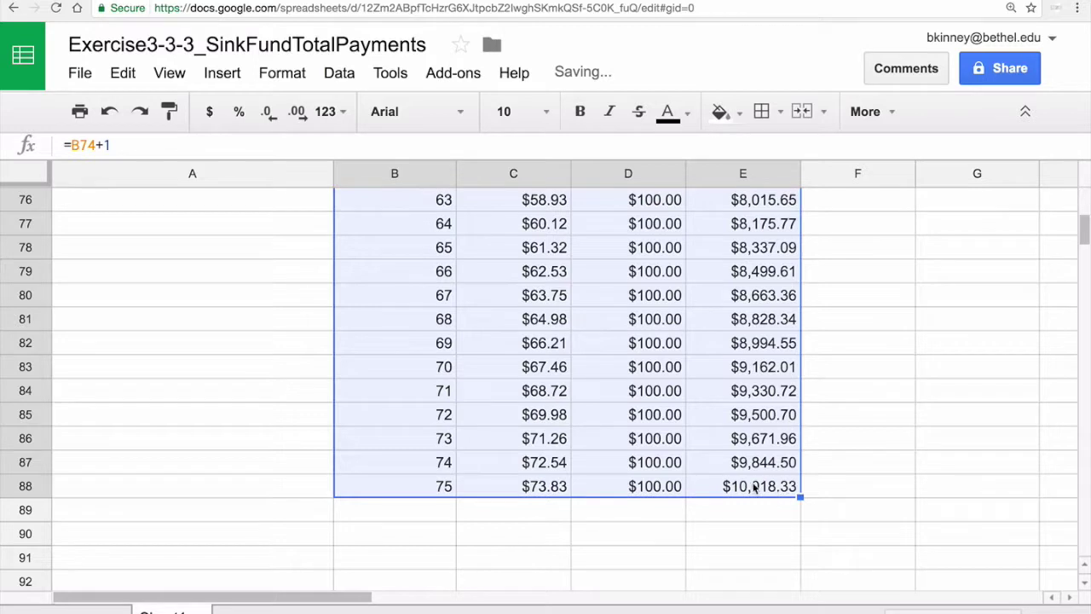
left_click(759, 487)
left_click(420, 486)
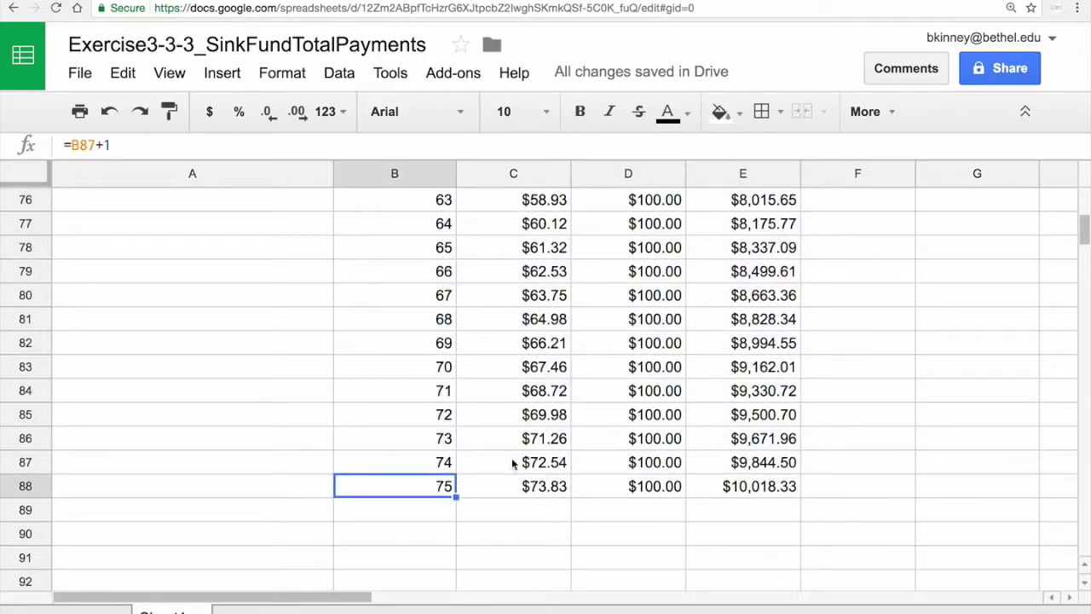
left_click(725, 493)
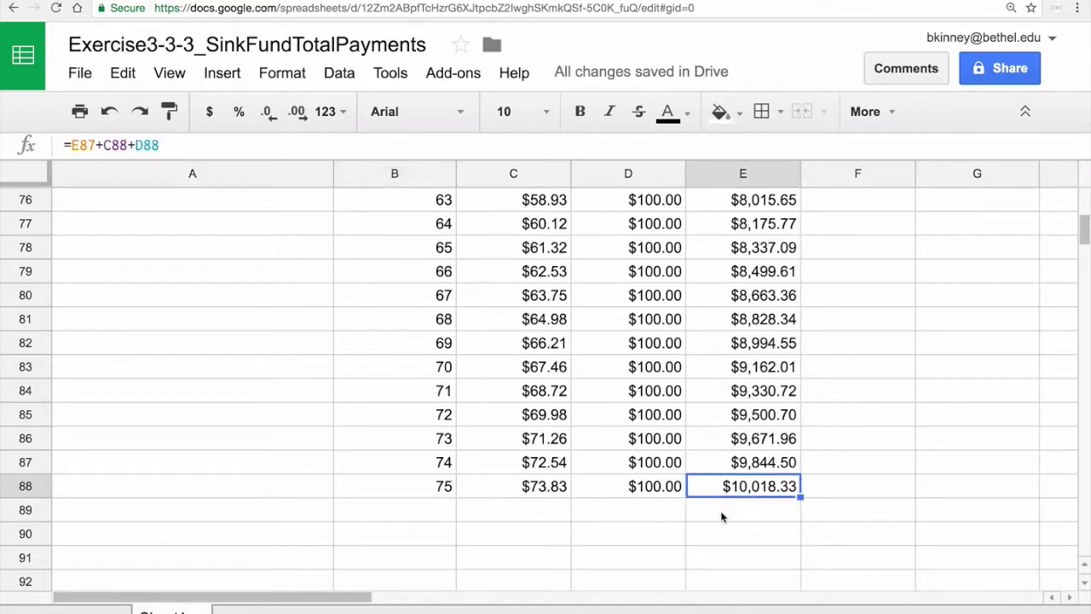
left_click(675, 486)
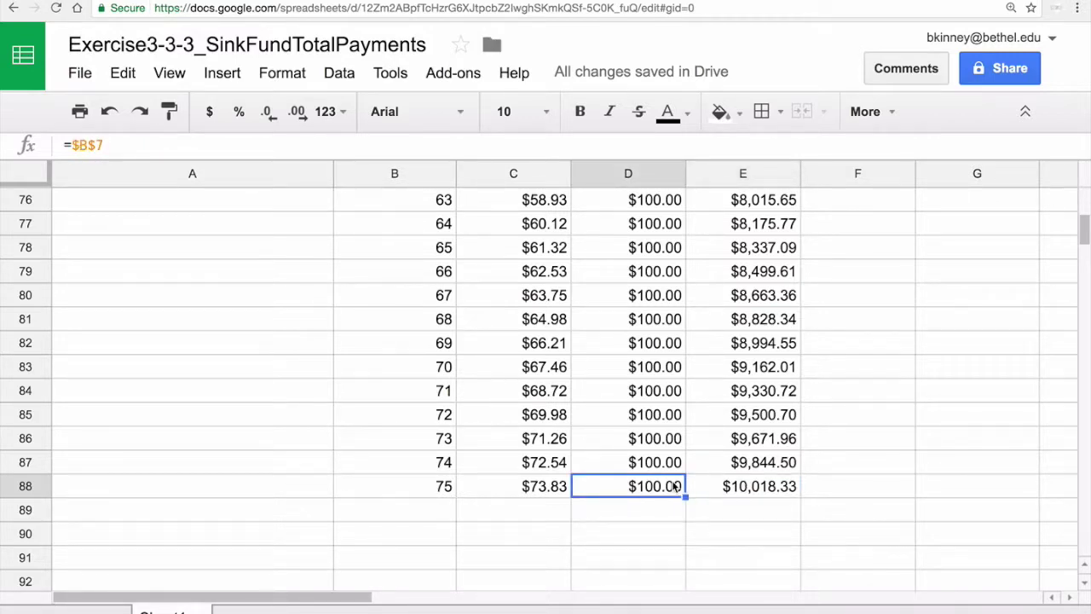
- Set the D88 deposit to $81.67 in currency format so the final balance is $10,000.00
type("81.67")
key("Return")
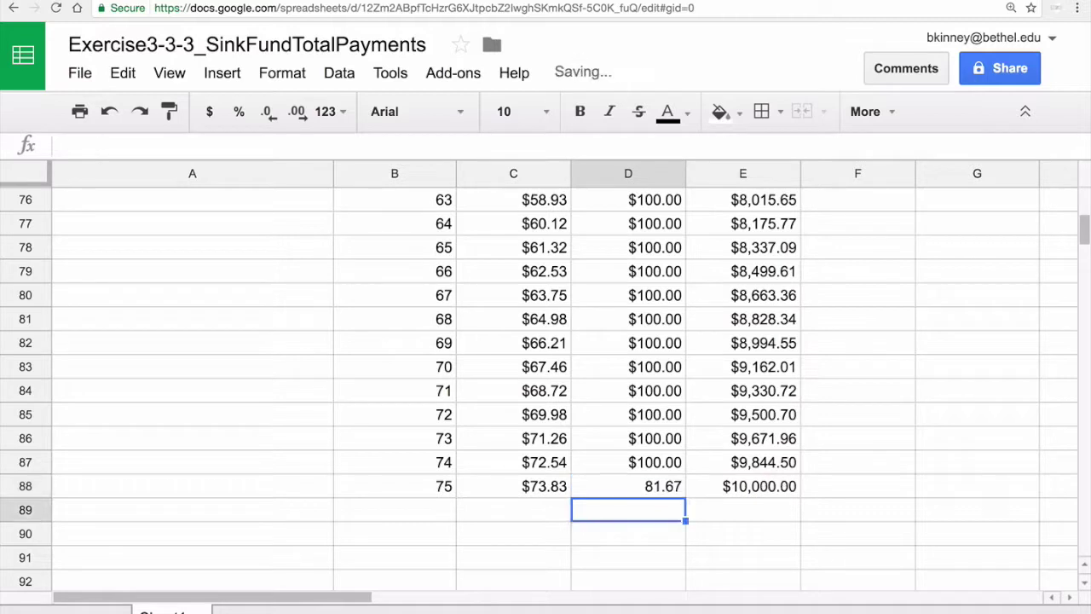
key("Up")
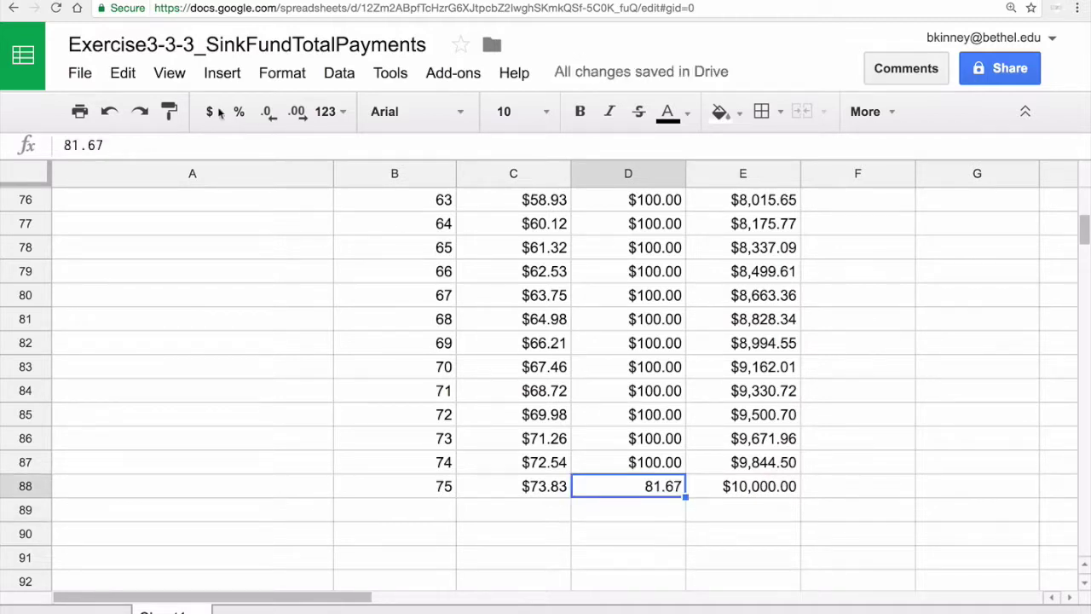
left_click(217, 112)
left_click(758, 485)
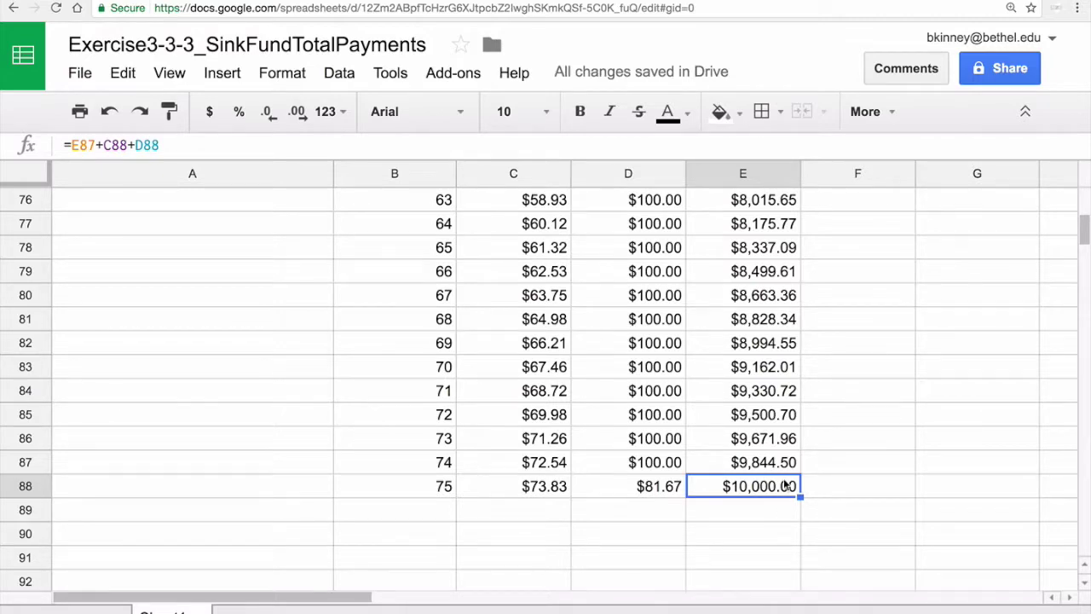
scroll(784, 486, "up", 20)
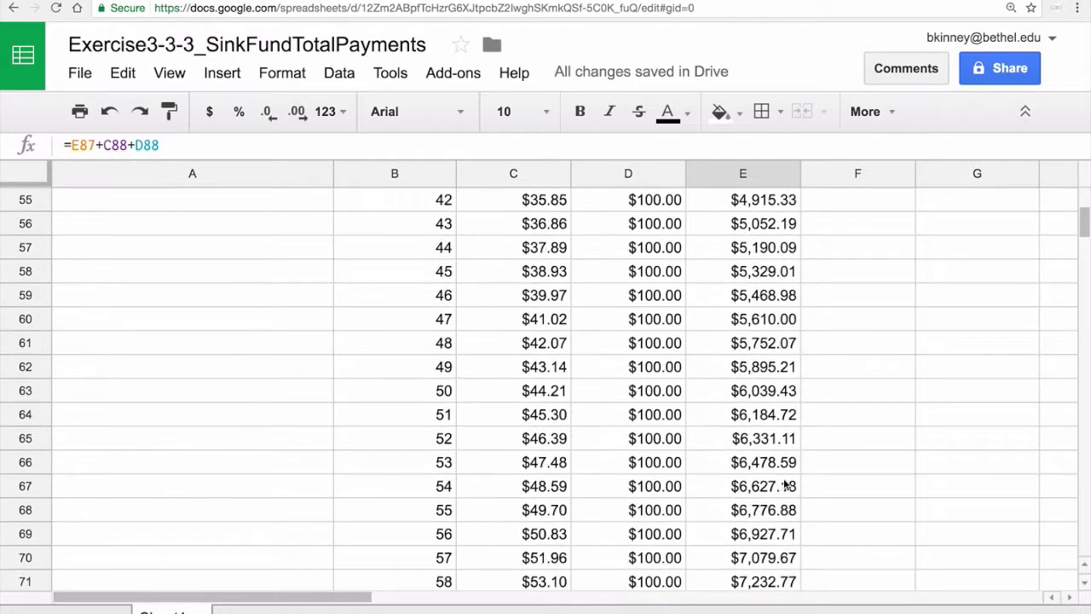
scroll(774, 400, "up", 1)
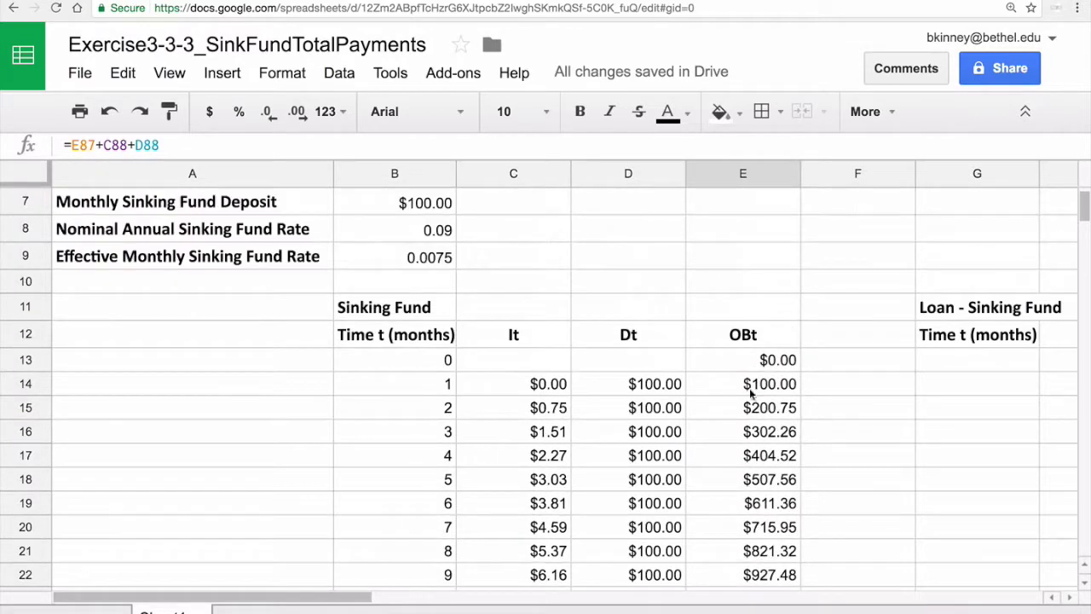
left_click_drag(737, 360, 741, 448)
left_click(223, 74)
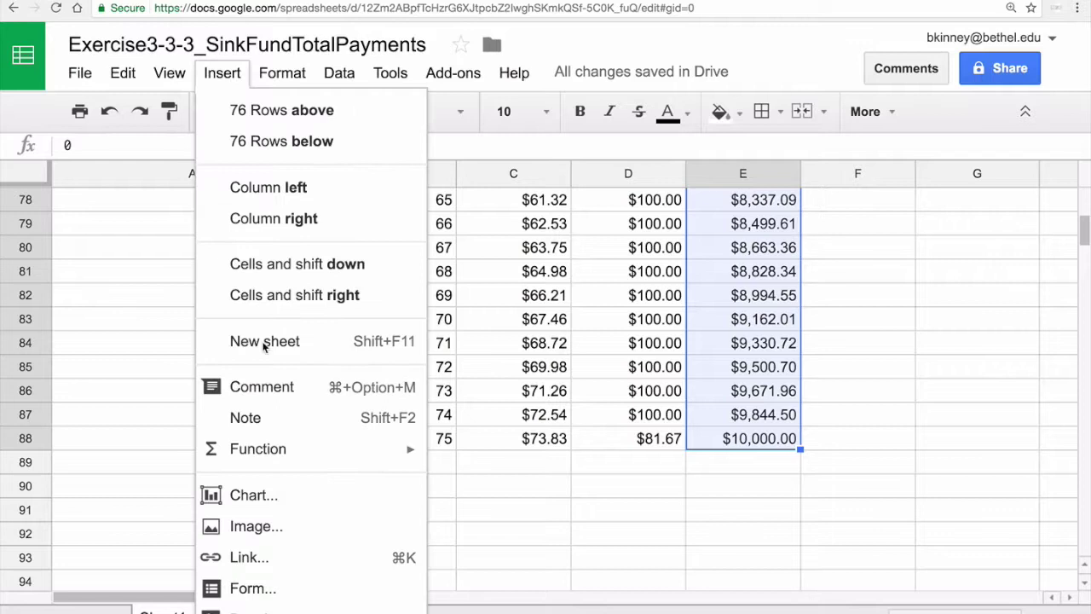
- Insert a line chart of the balances E13:E88 and close the chart editor
left_click(252, 494)
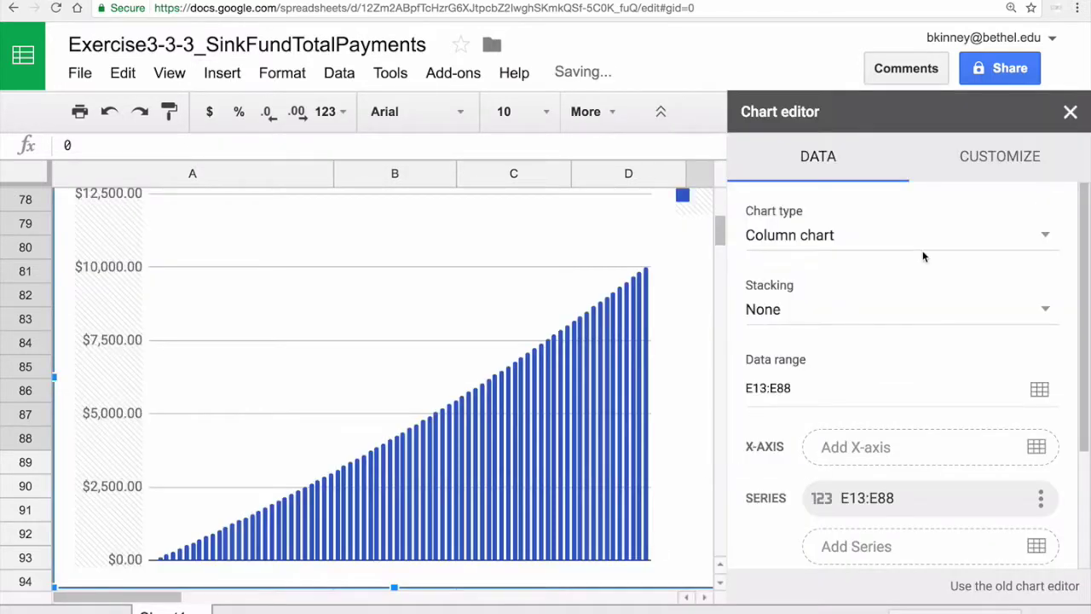
left_click(1041, 230)
left_click(825, 313)
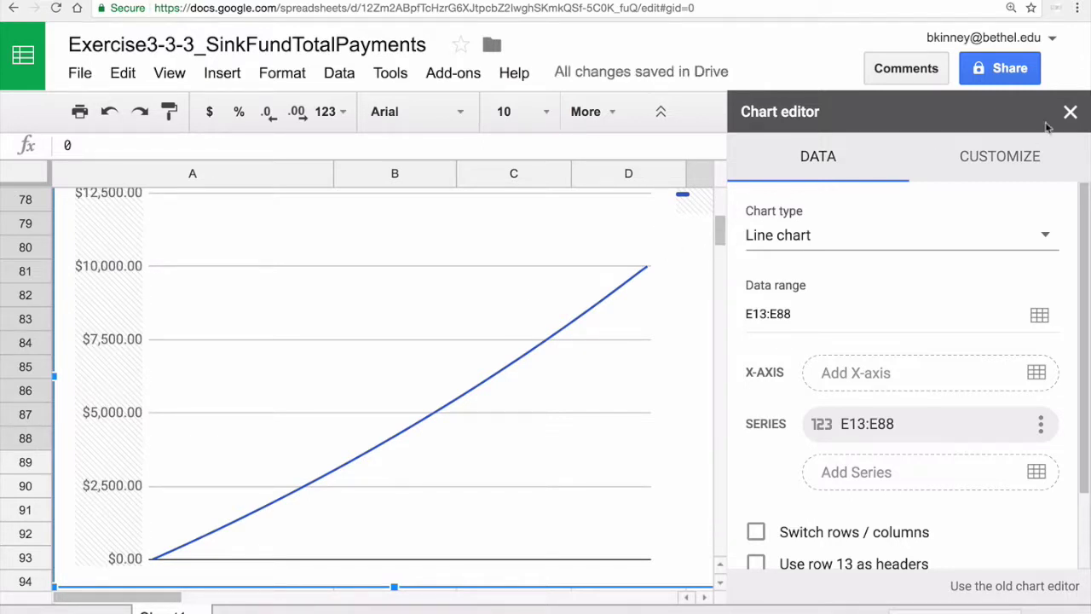
left_click(1071, 111)
left_click(831, 298)
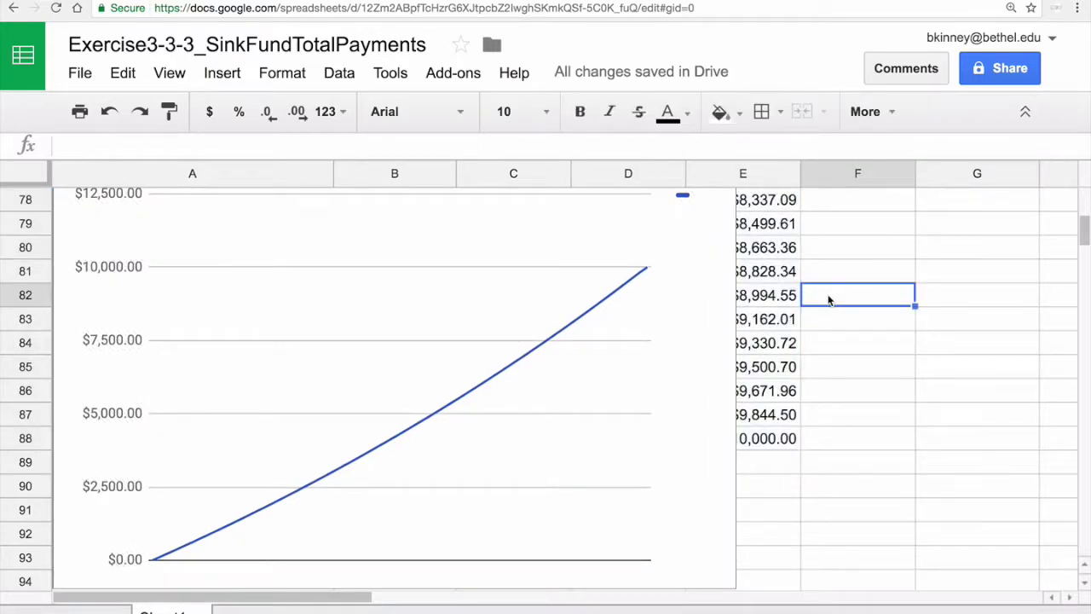
scroll(828, 299, "up", 2)
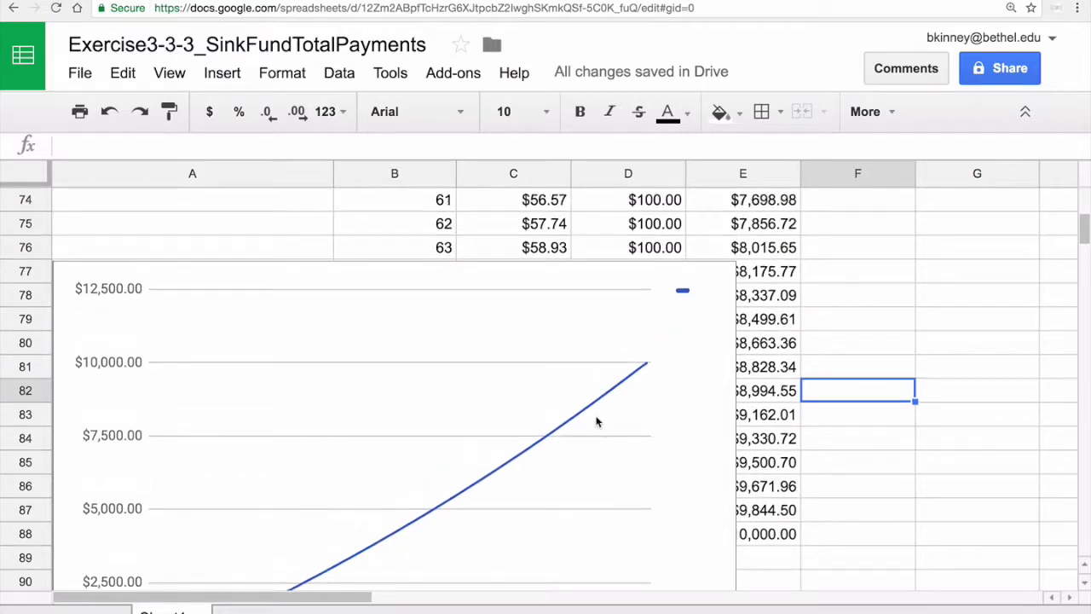
left_click(409, 214)
left_click(417, 245)
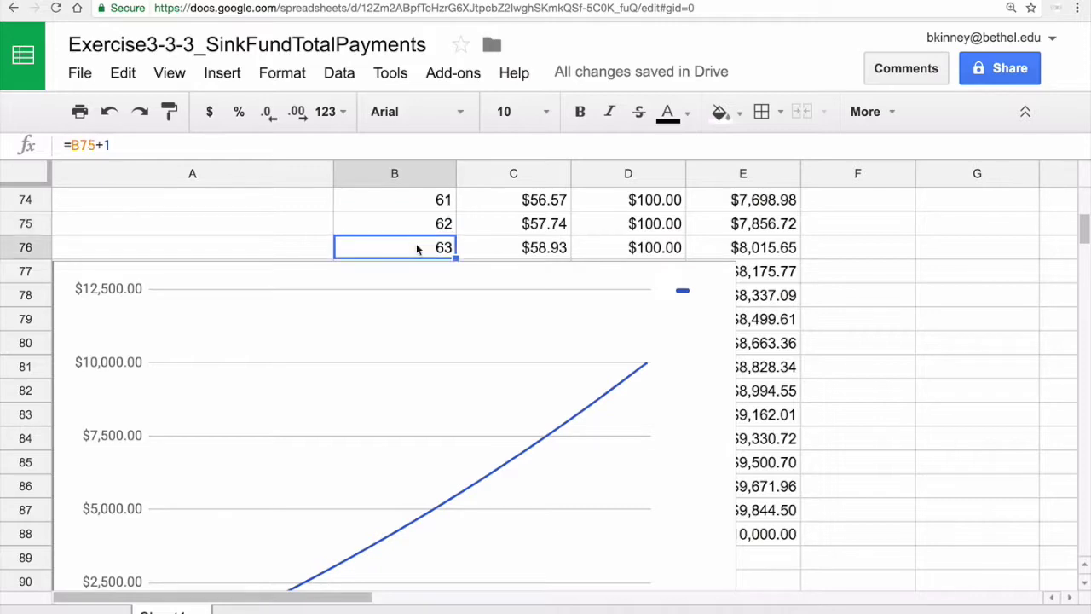
left_click(925, 246)
scroll(925, 246, "up", 9)
scroll(925, 246, "up", 12)
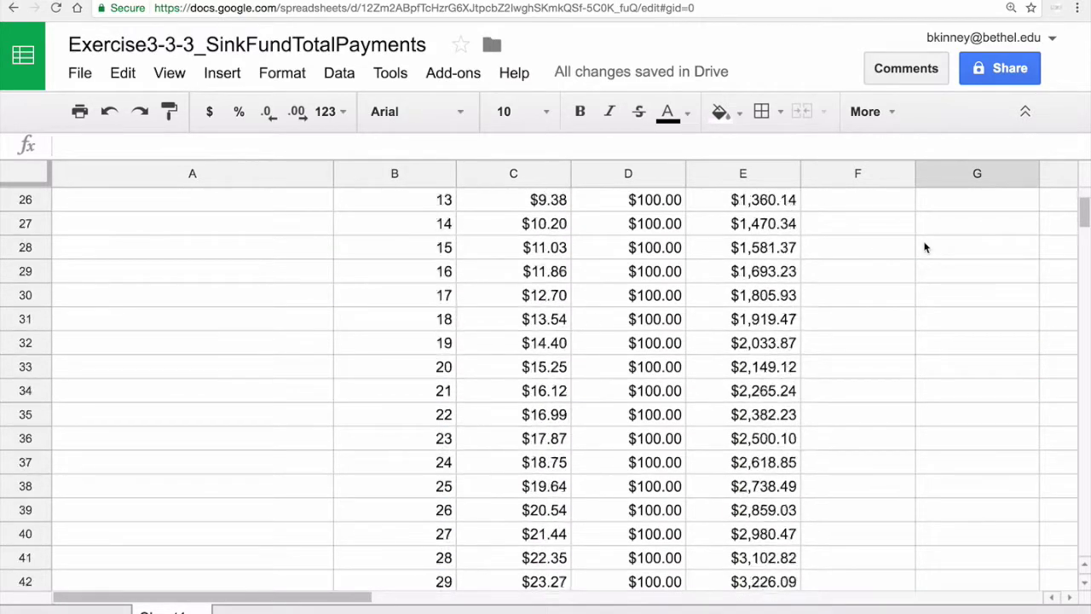
scroll(920, 249, "down", 1)
scroll(920, 248, "down", 2)
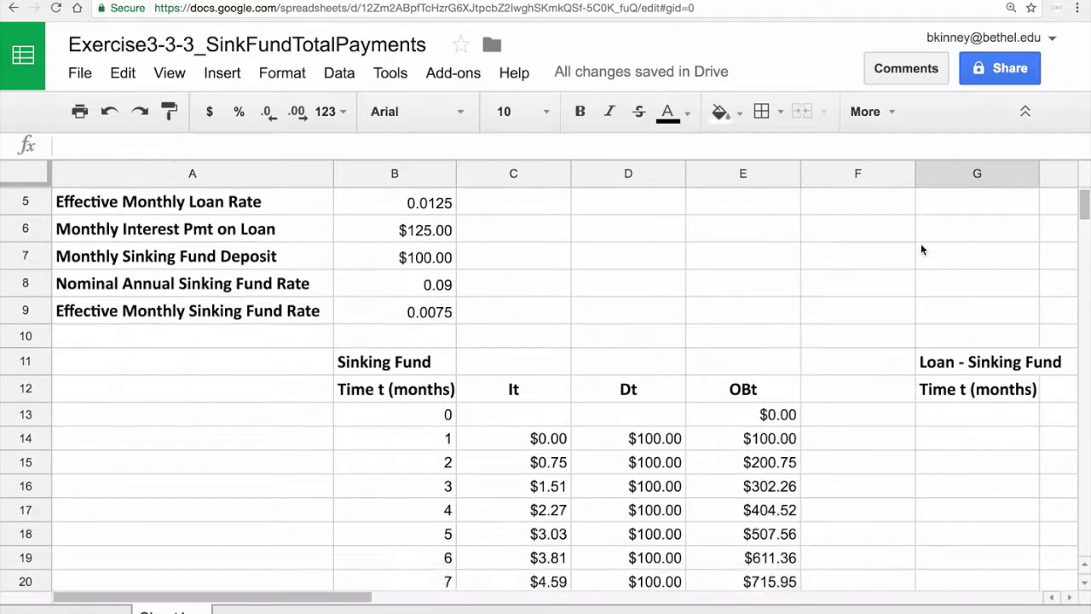
scroll(920, 248, "right", 2)
scroll(921, 245, "right", 2)
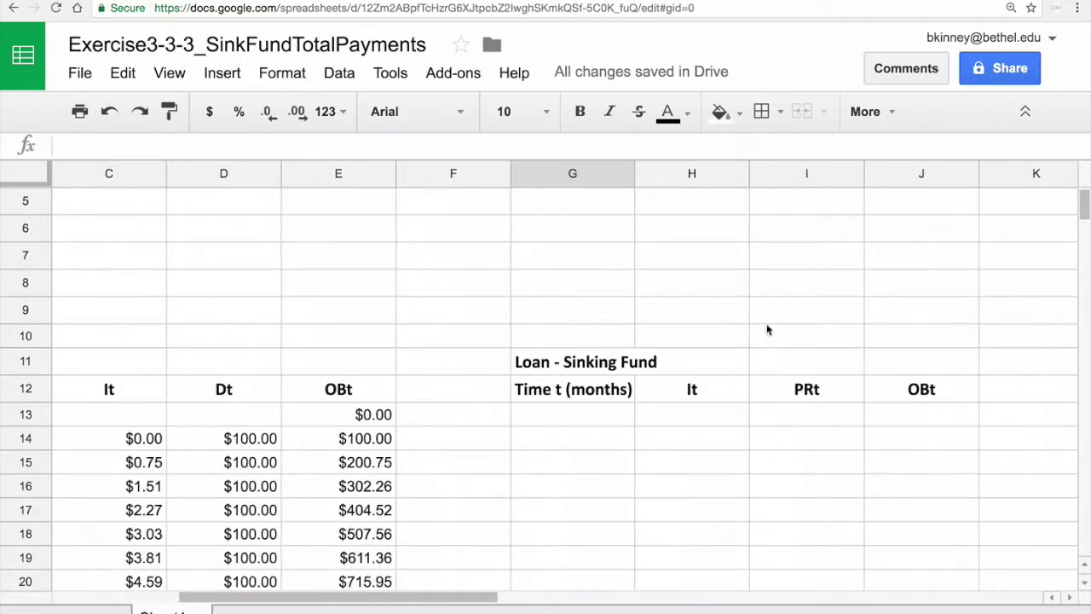
- Review the Loan - Sinking Fund title, column headings and OBt cells
left_click(599, 364)
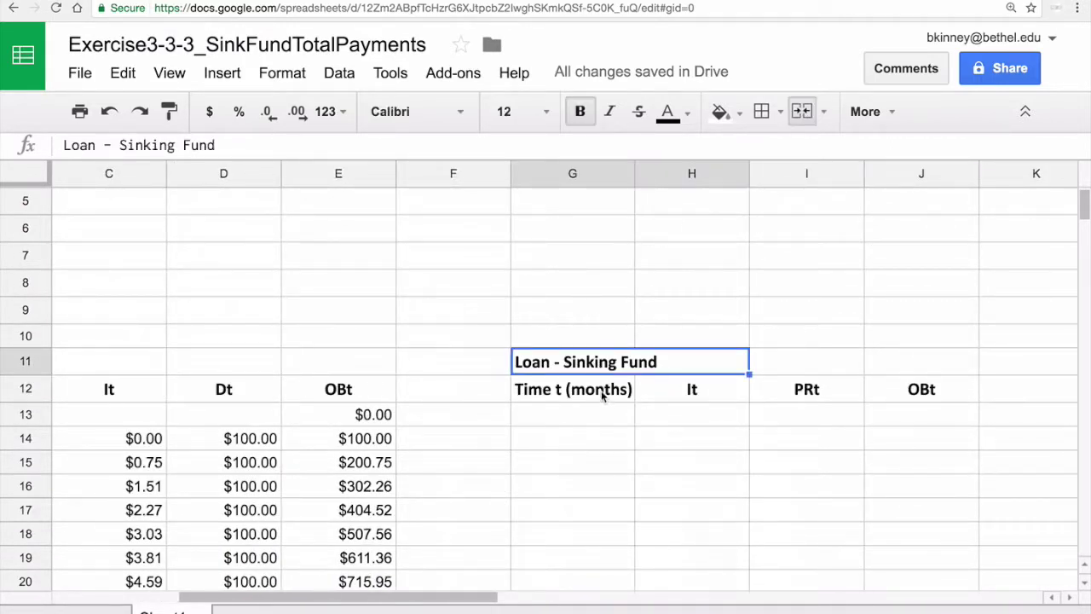
left_click_drag(602, 394, 871, 394)
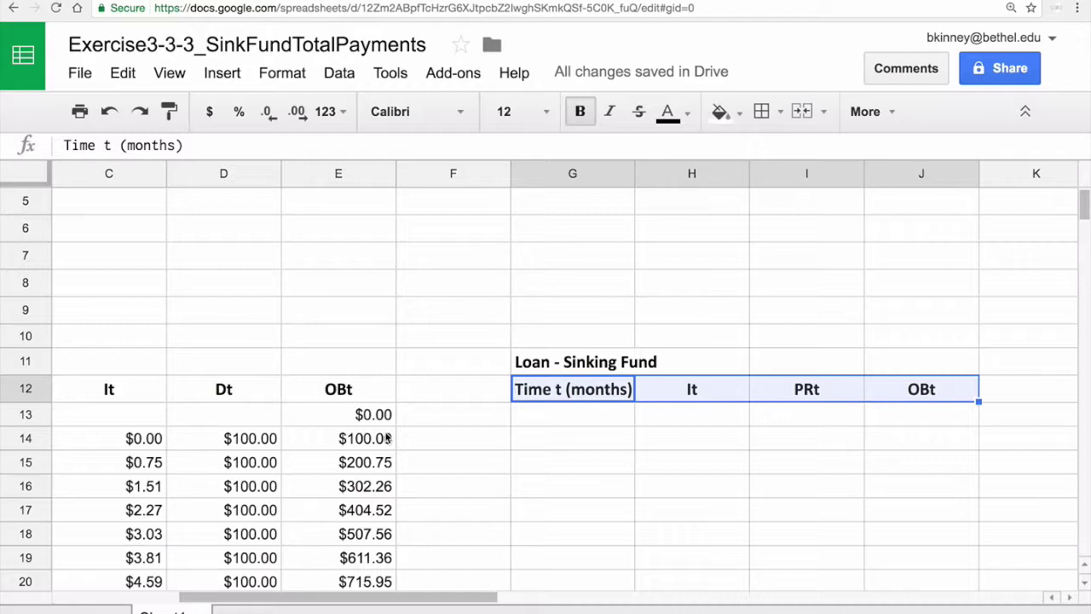
left_click(901, 392)
left_click(899, 411)
left_click(899, 438)
left_click(900, 467)
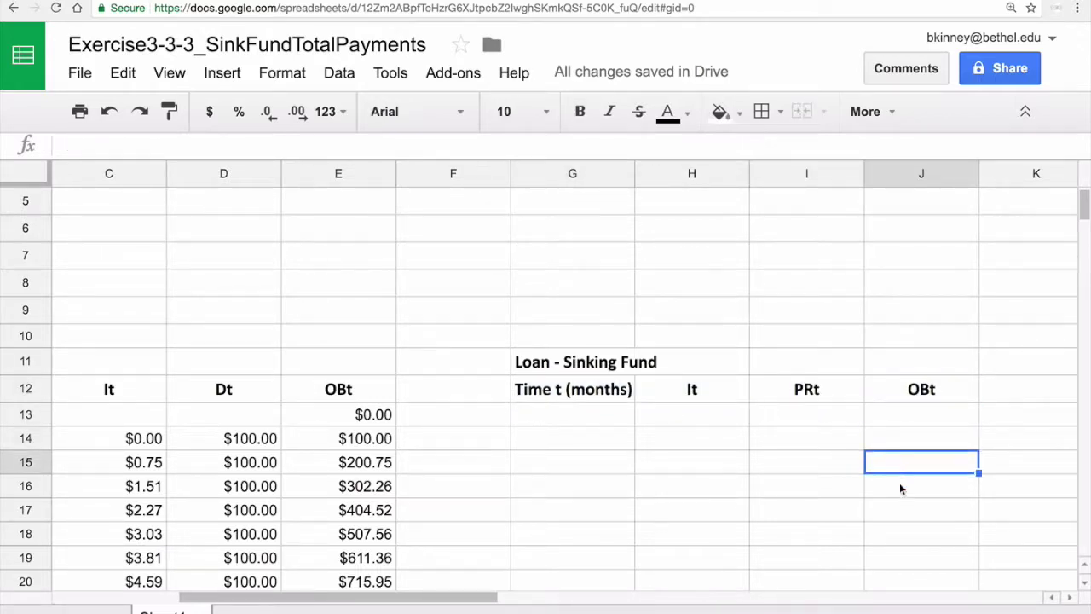
left_click(899, 483)
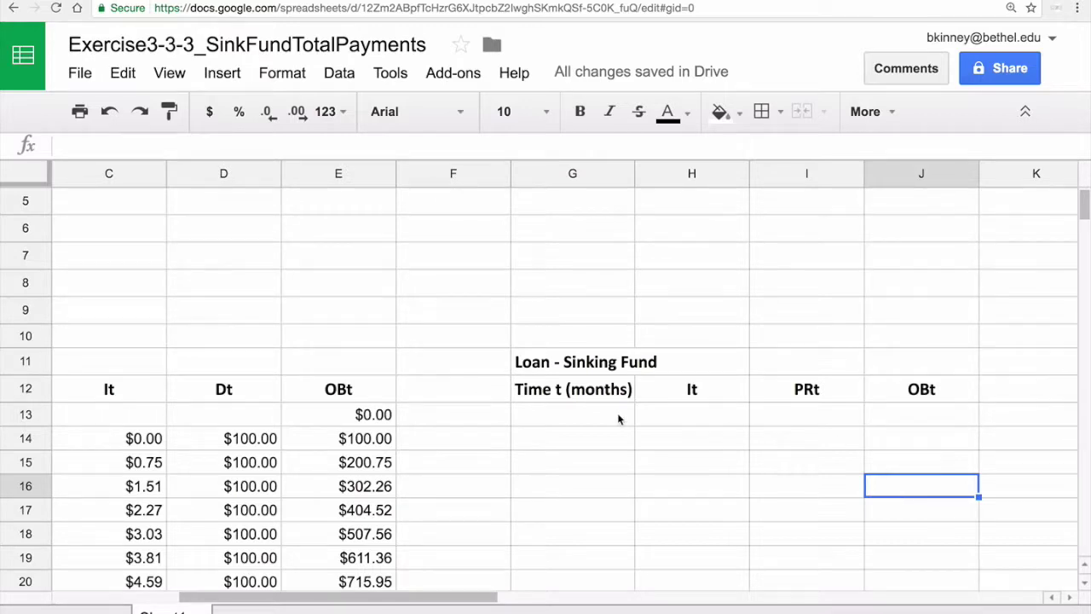
- Copy the month numbers from column B of the Sinking Fund table
scroll(618, 417, "left", 2)
left_click_drag(158, 414, 163, 488)
key("ctrl+c")
- Paste the month numbers into the Loan - Sinking Fund month column starting at G13
scroll(588, 398, "up", 20)
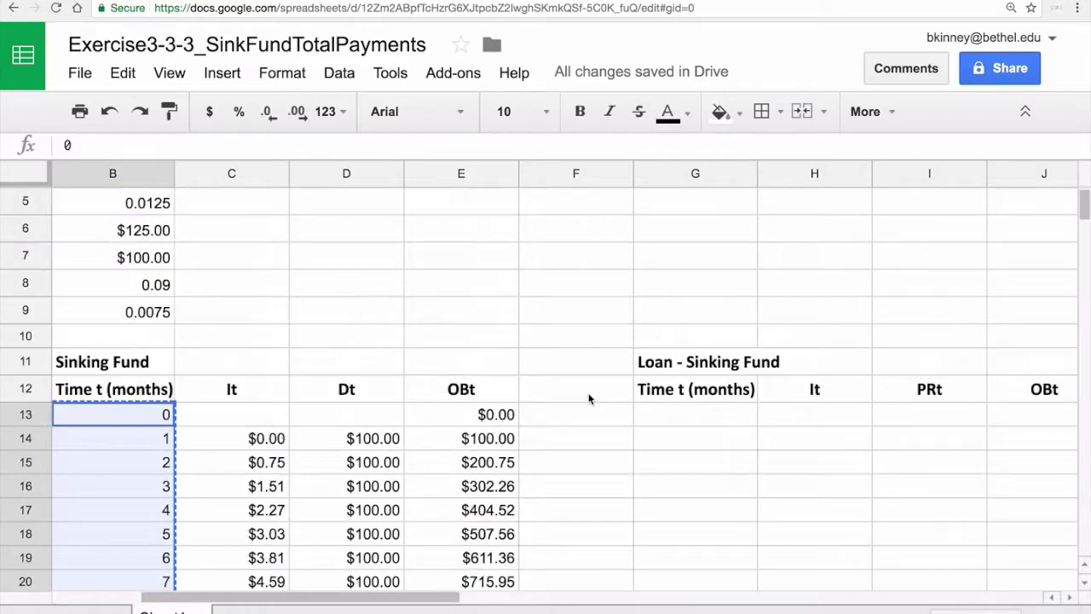
scroll(597, 409, "up", 2)
left_click(683, 527)
key("ctrl+v")
scroll(682, 529, "down", 1)
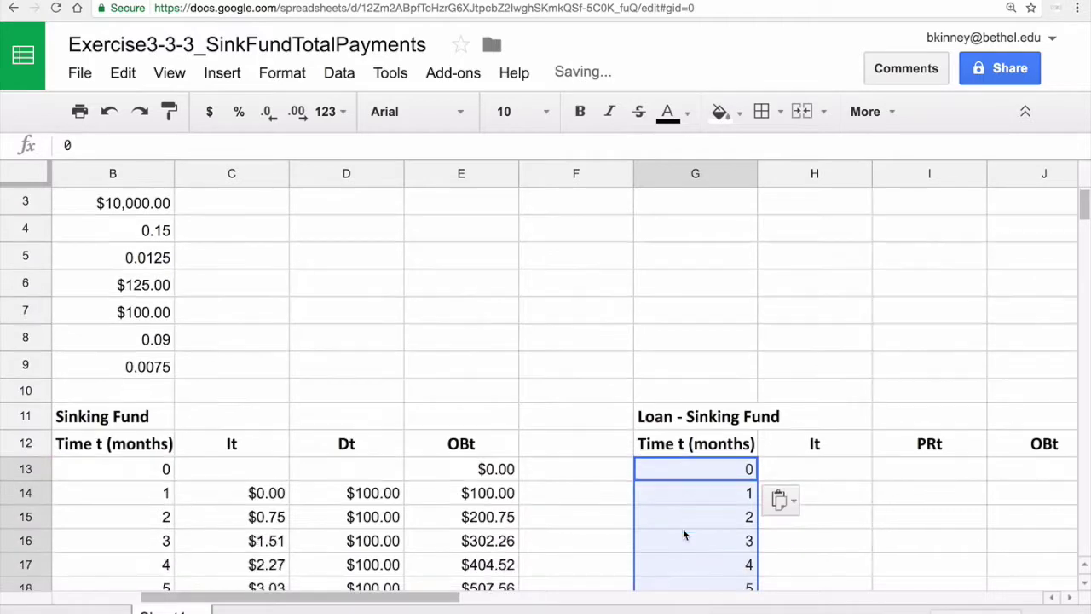
- Set the month-0 OBt in J13 to =B3, giving $10,000.00
left_click(1007, 466)
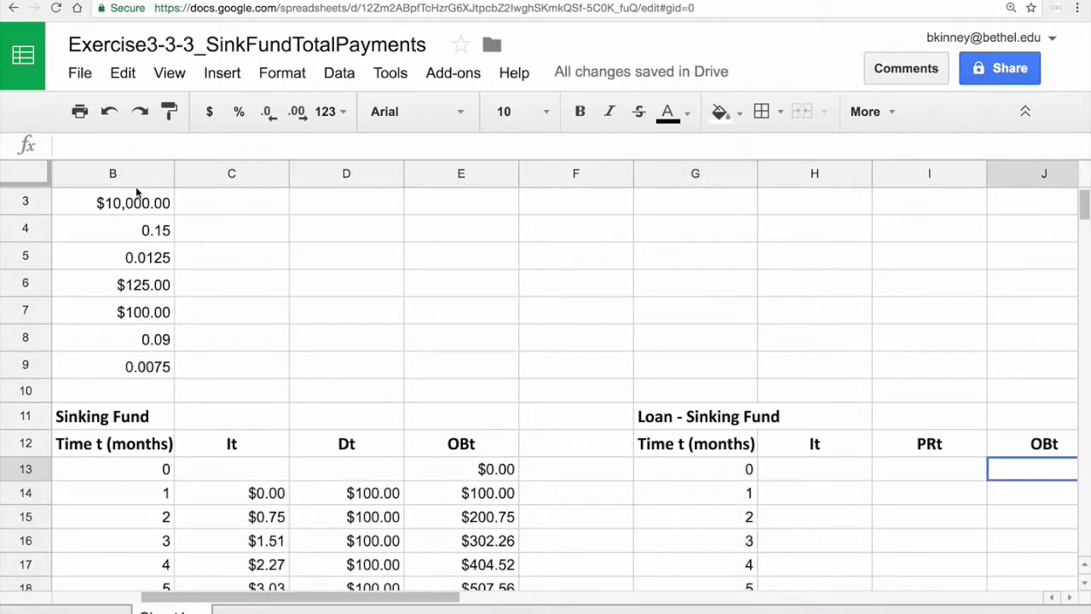
type("=B3")
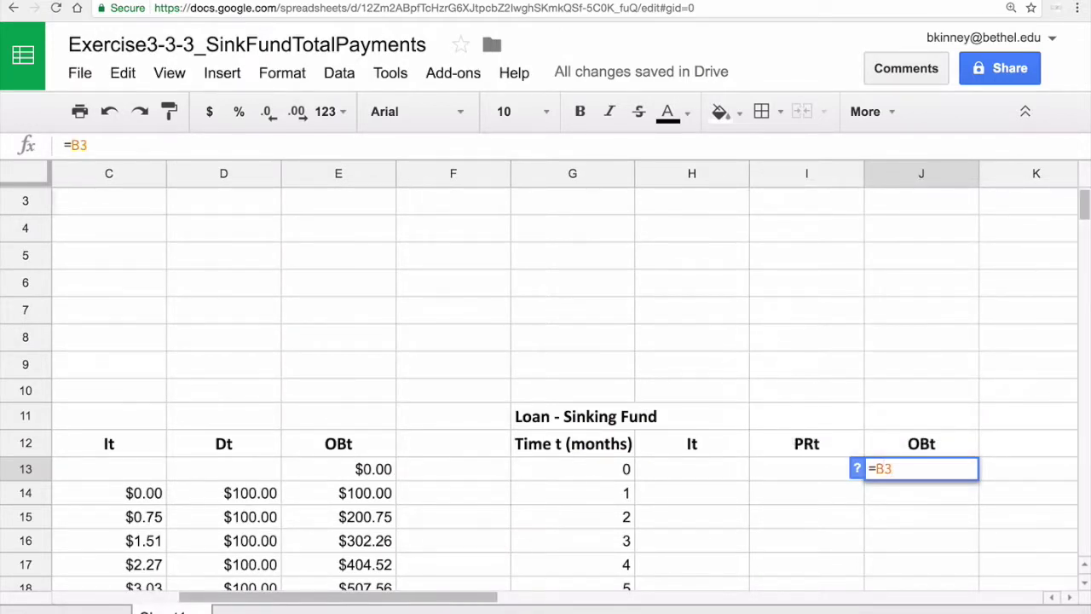
key("Return")
key("Left")
key("Left")
type("=")
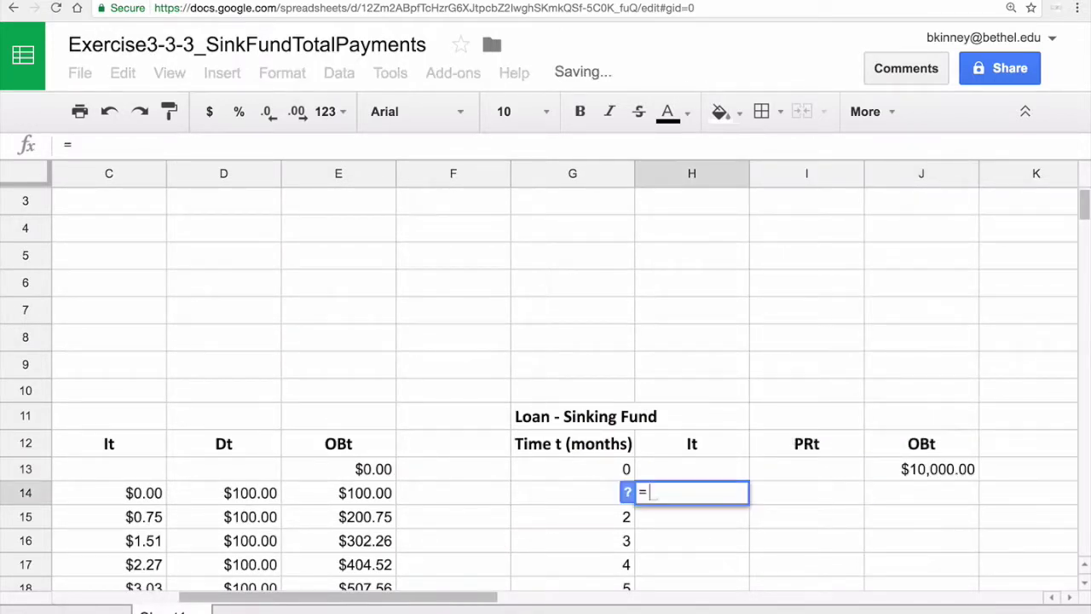
scroll(545, 341, "left", 5)
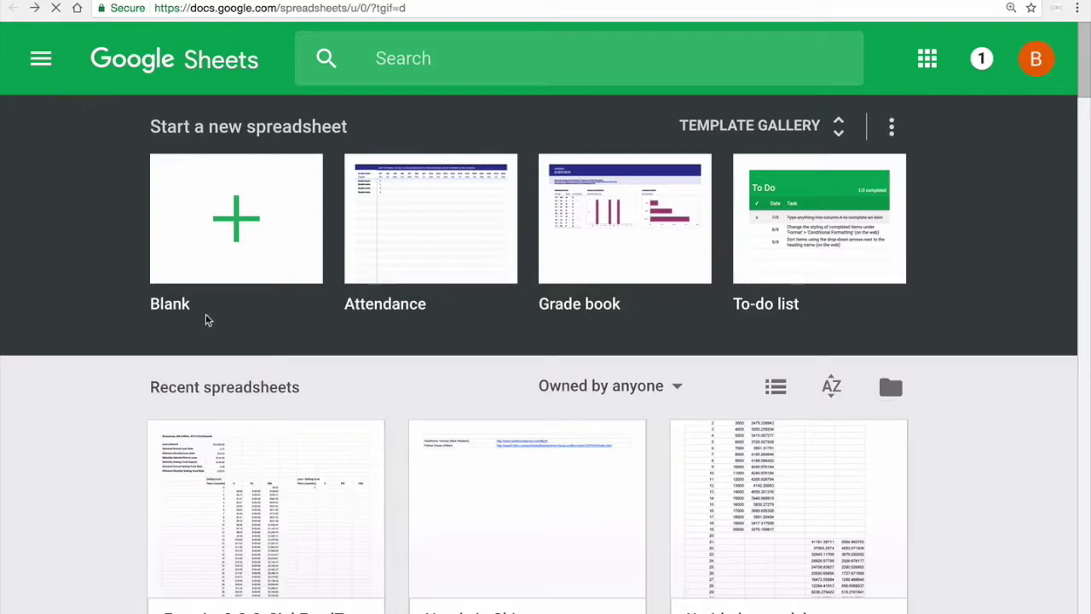
left_click(242, 484)
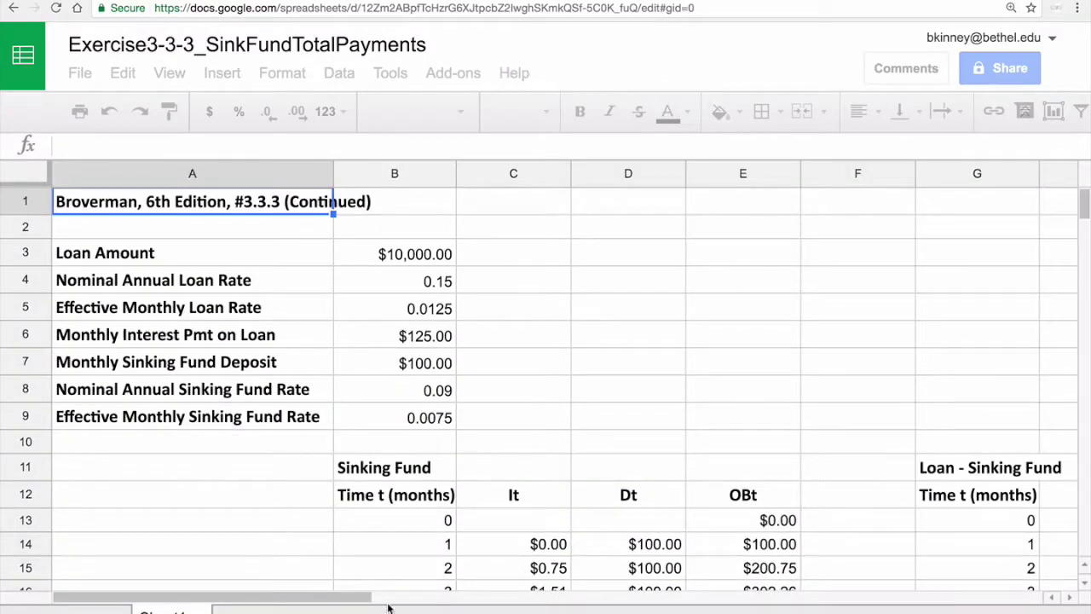
- Enter =J13*$B$5-C14 in H14 so month 1's net-debt interest shows $125.00
left_click_drag(362, 599, 462, 601)
left_click(786, 545)
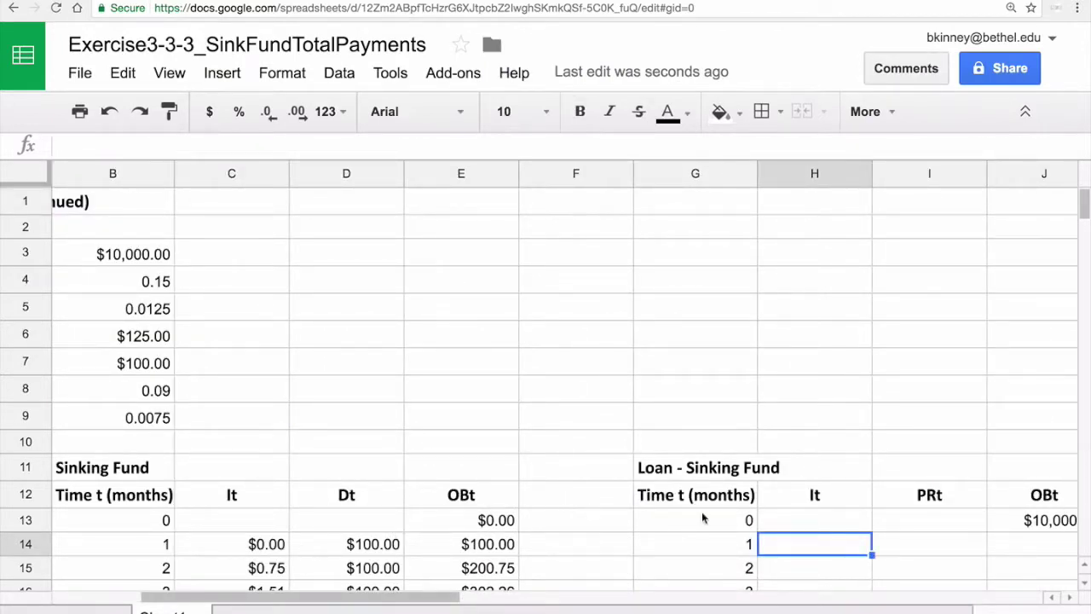
type("=")
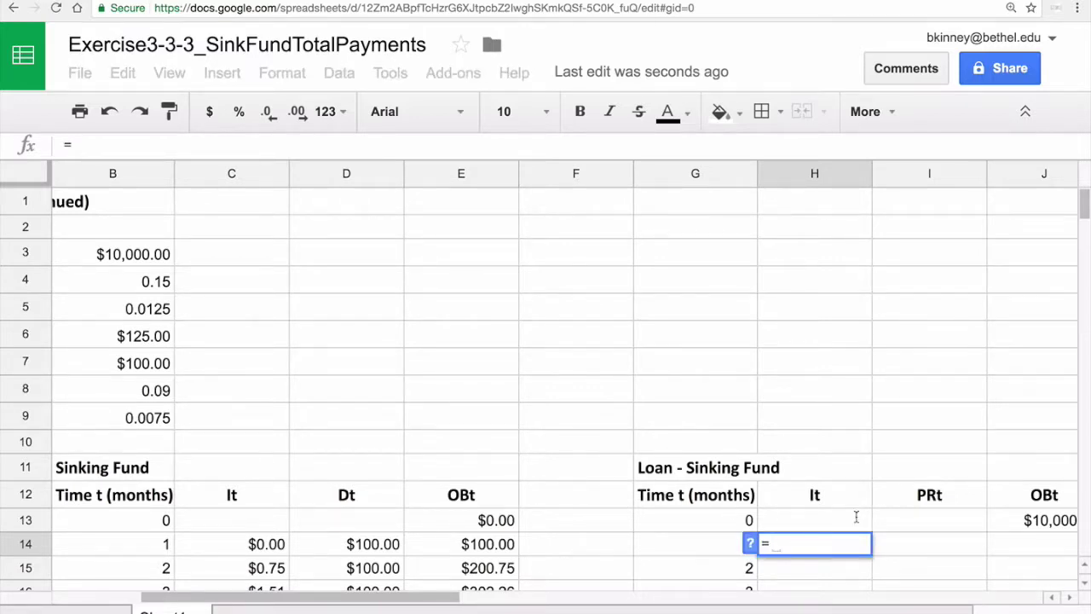
left_click(1015, 521)
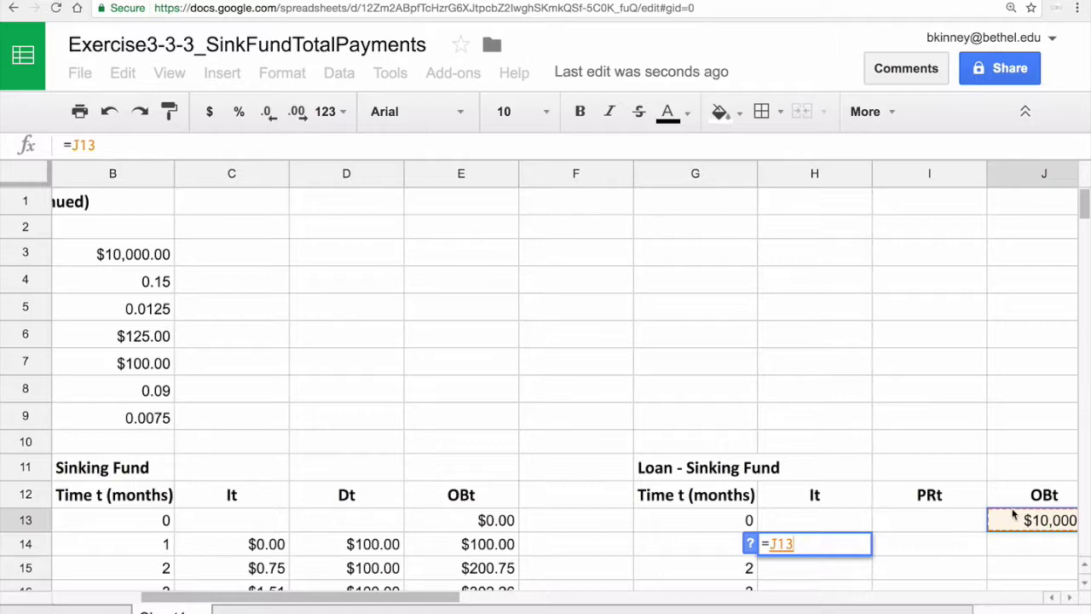
type("*")
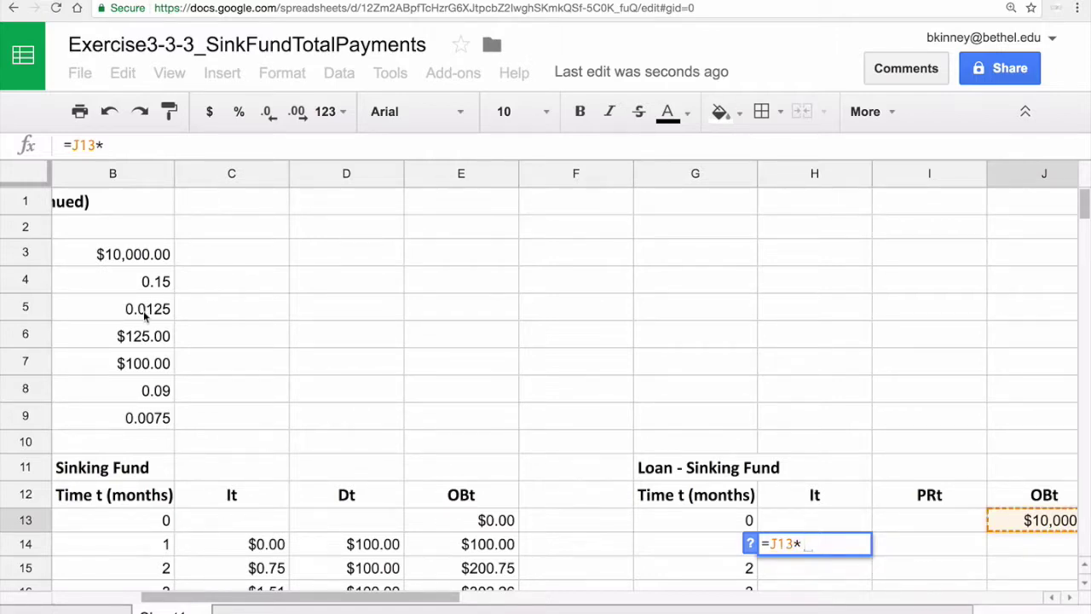
type("B4")
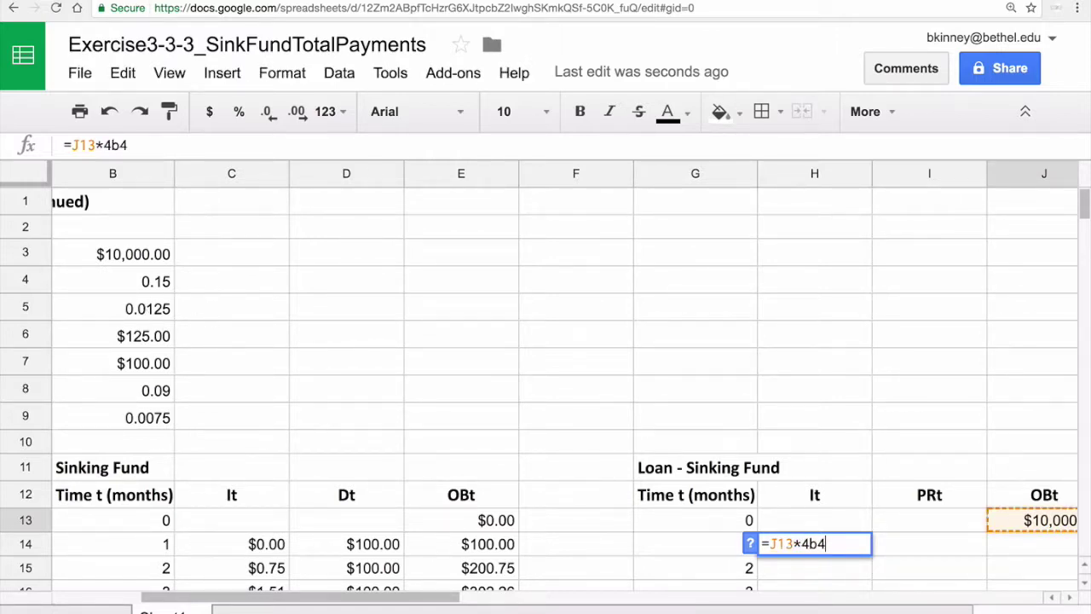
key("BackSpace")
key("BackSpace")
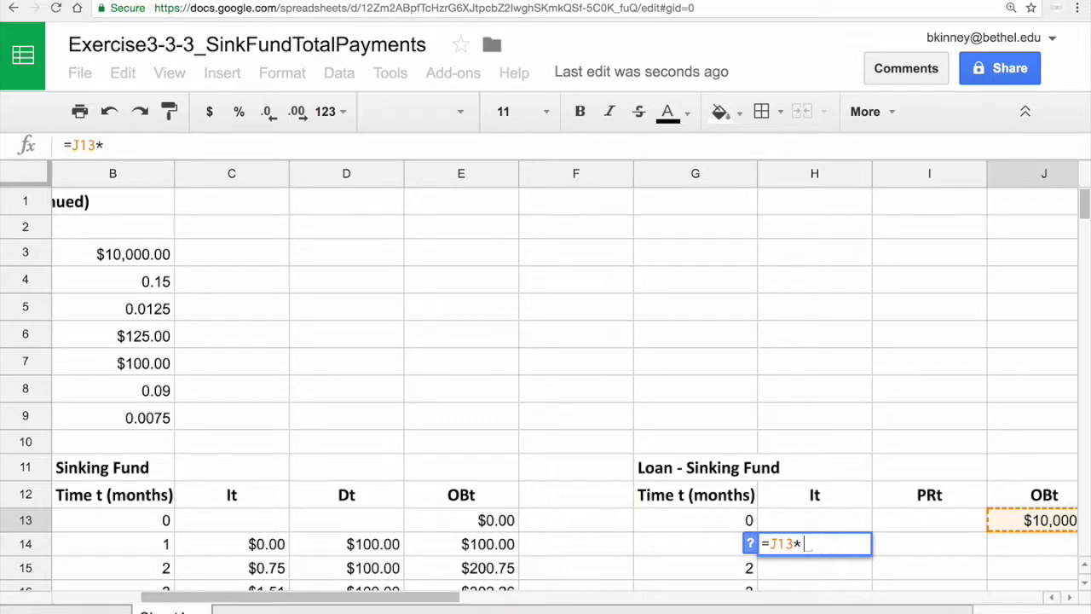
type("$B$5")
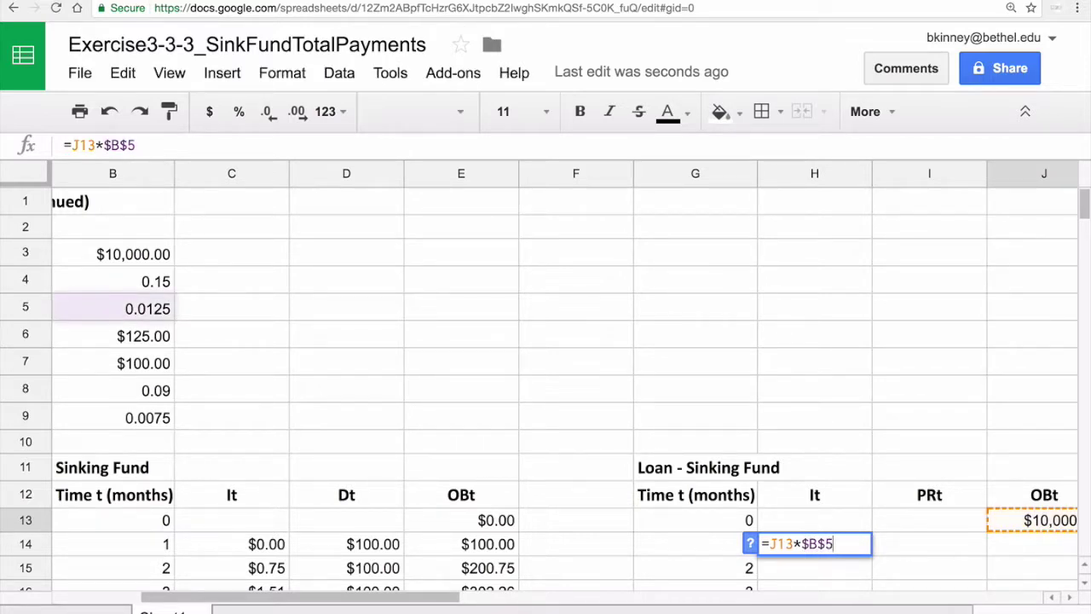
type("-")
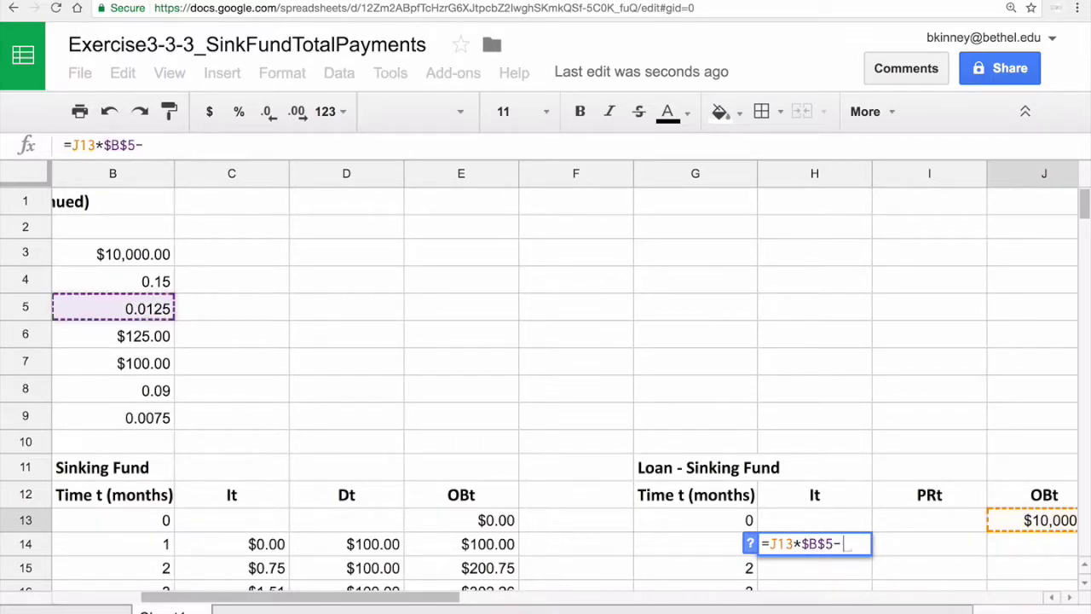
left_click(247, 547)
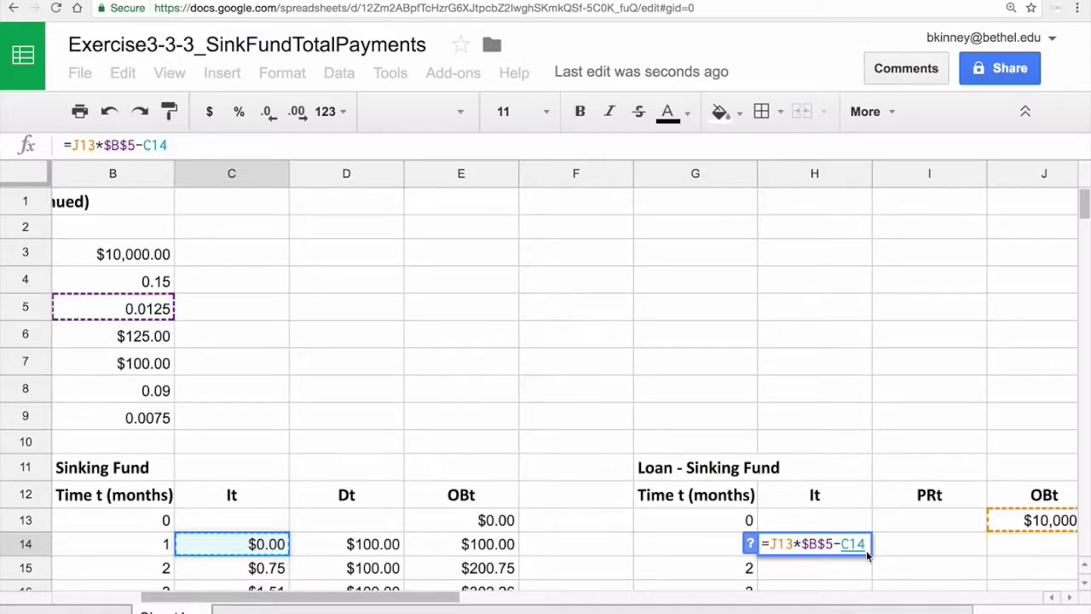
key("Return")
key("Up")
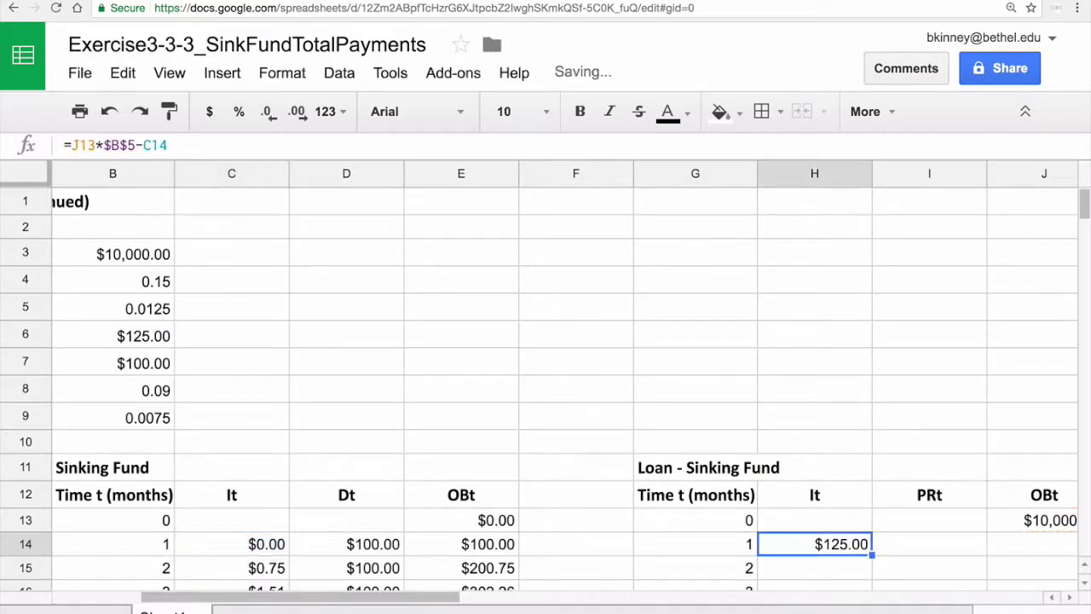
key("Right")
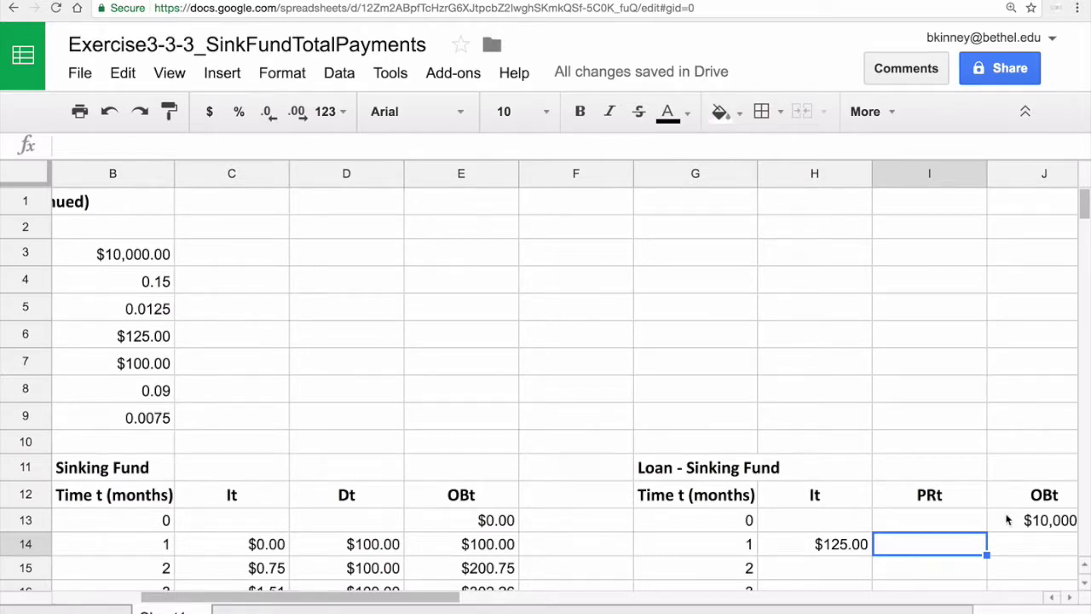
left_click(1006, 520)
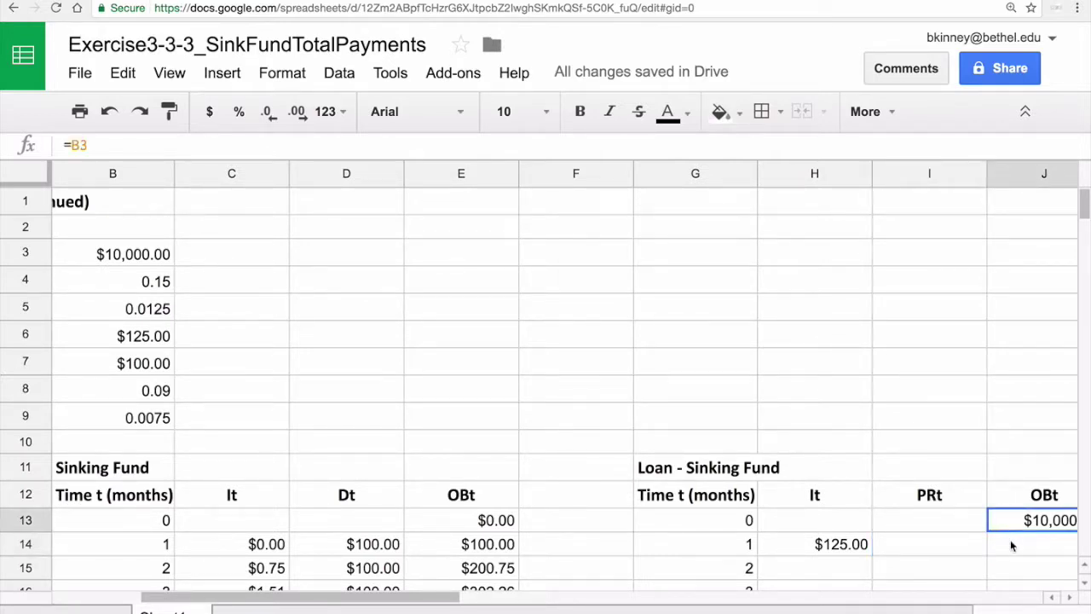
- Enter =E14-E13 in I14, giving month 1 a PRt of $100.00
left_click(1010, 545)
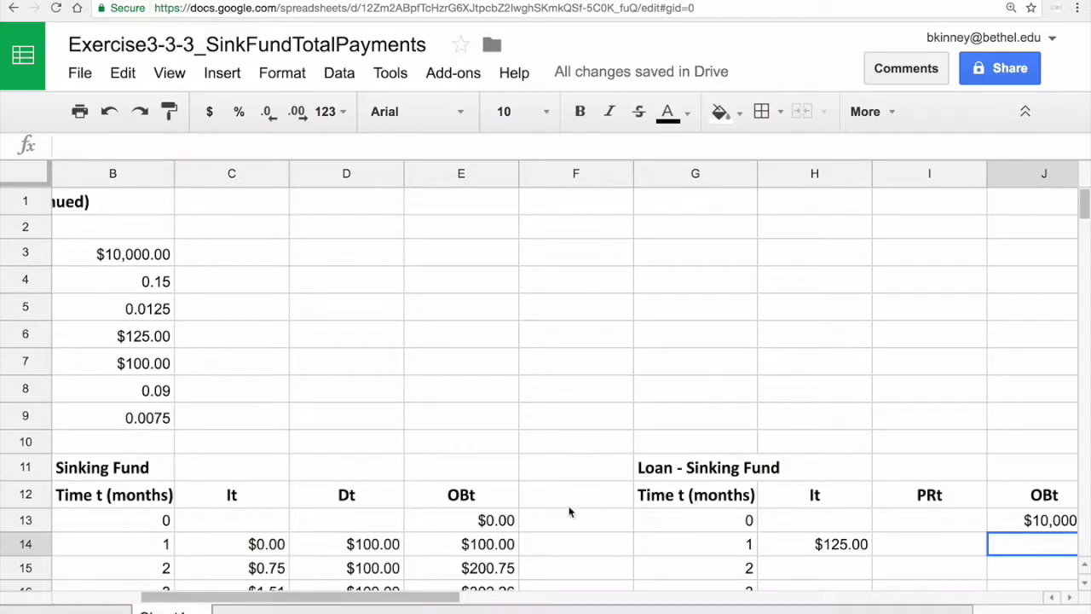
left_click(479, 546)
left_click(472, 522)
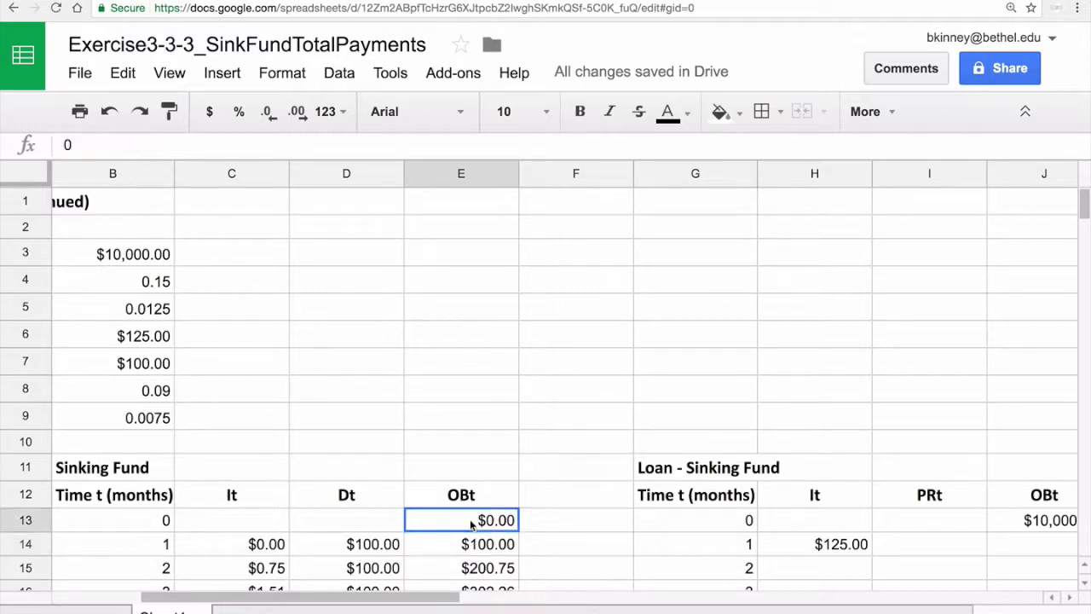
left_click(900, 542)
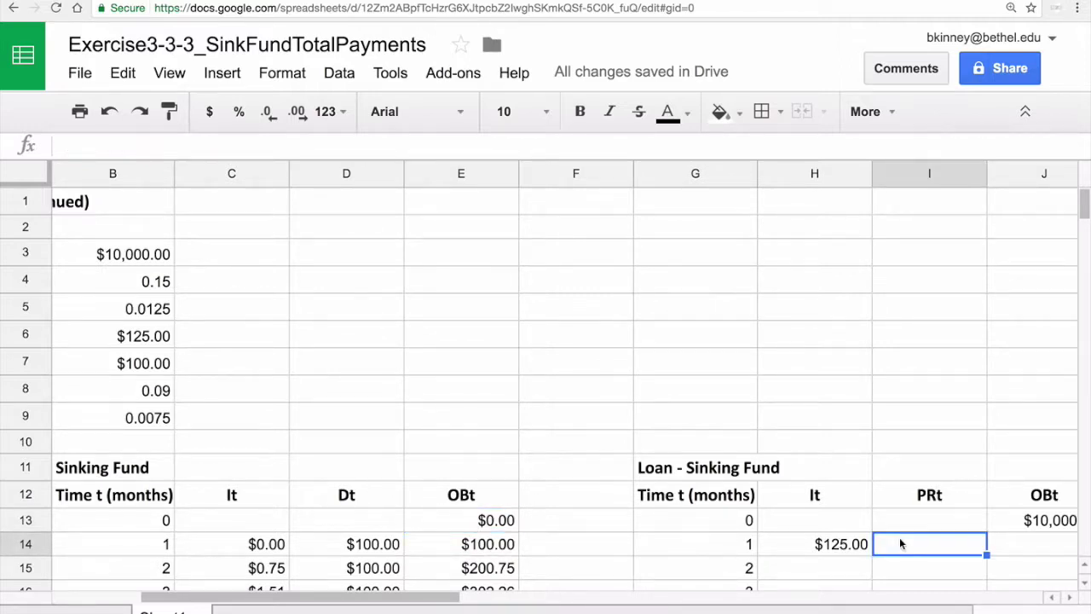
type("=")
left_click(473, 550)
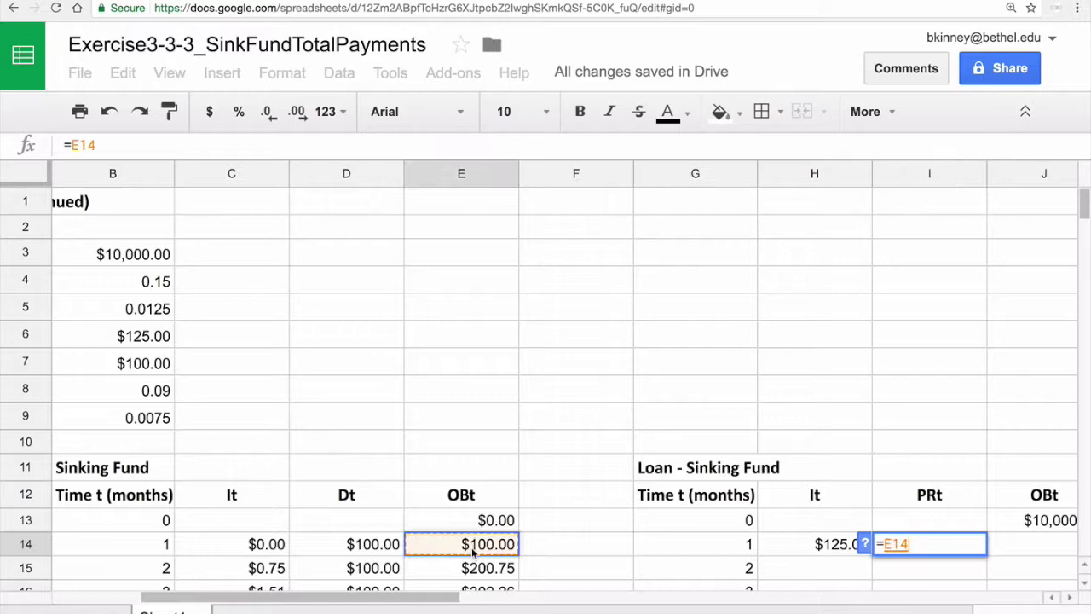
type("-")
left_click(461, 526)
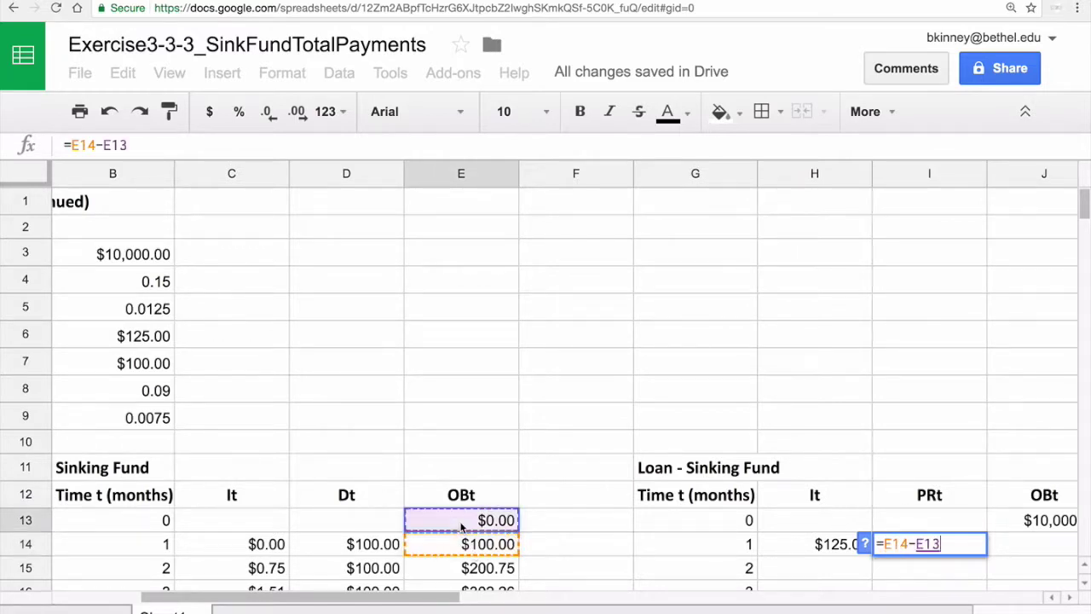
key("Return")
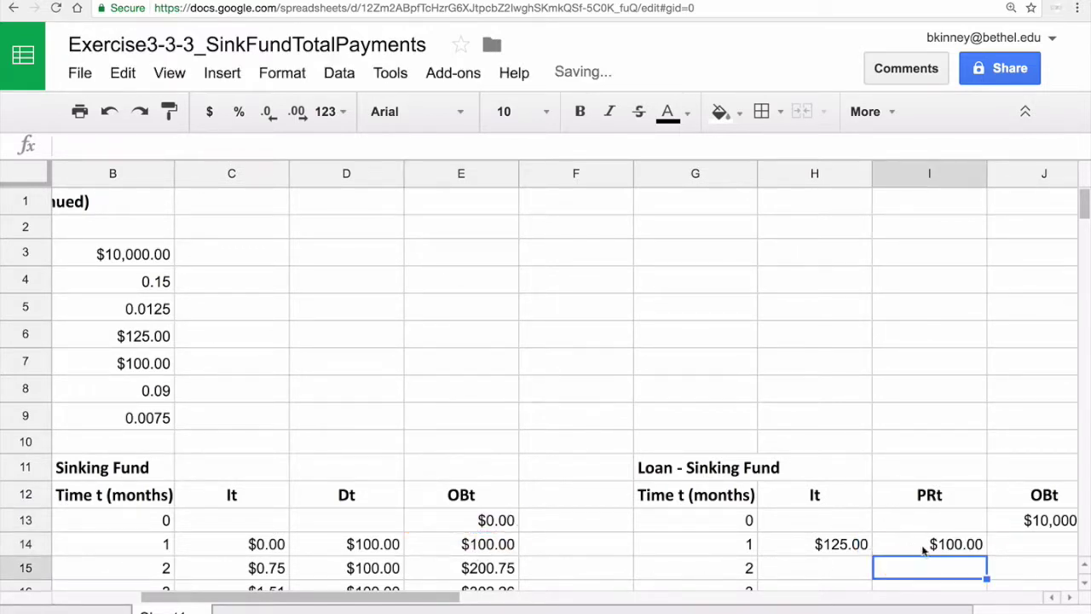
- Enter =J13-I14 in J14, giving a month-1 balance of $9,900.00
left_click(998, 545)
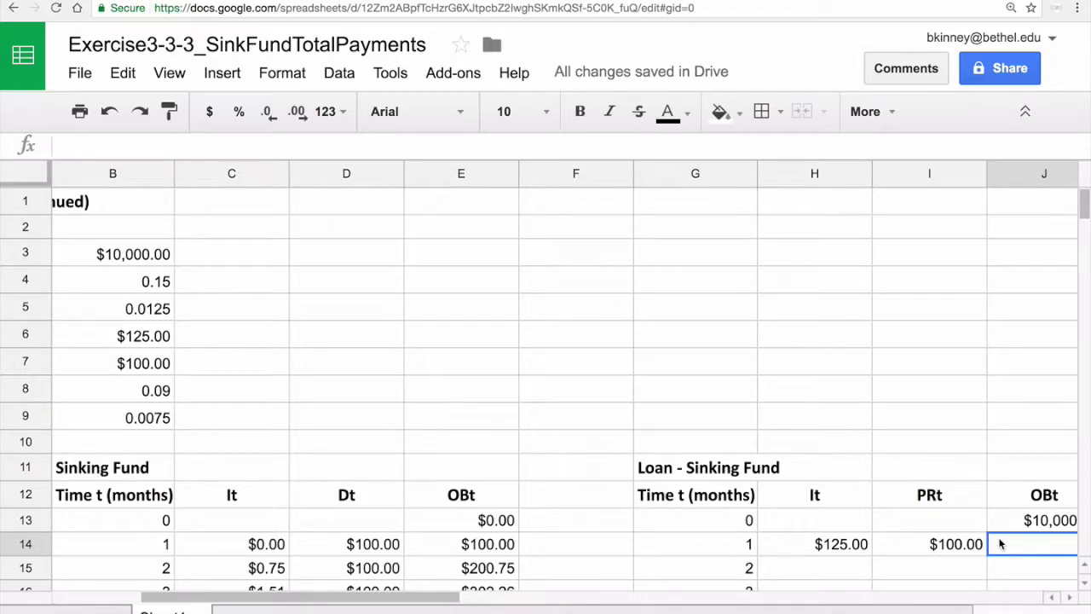
left_click(1008, 519)
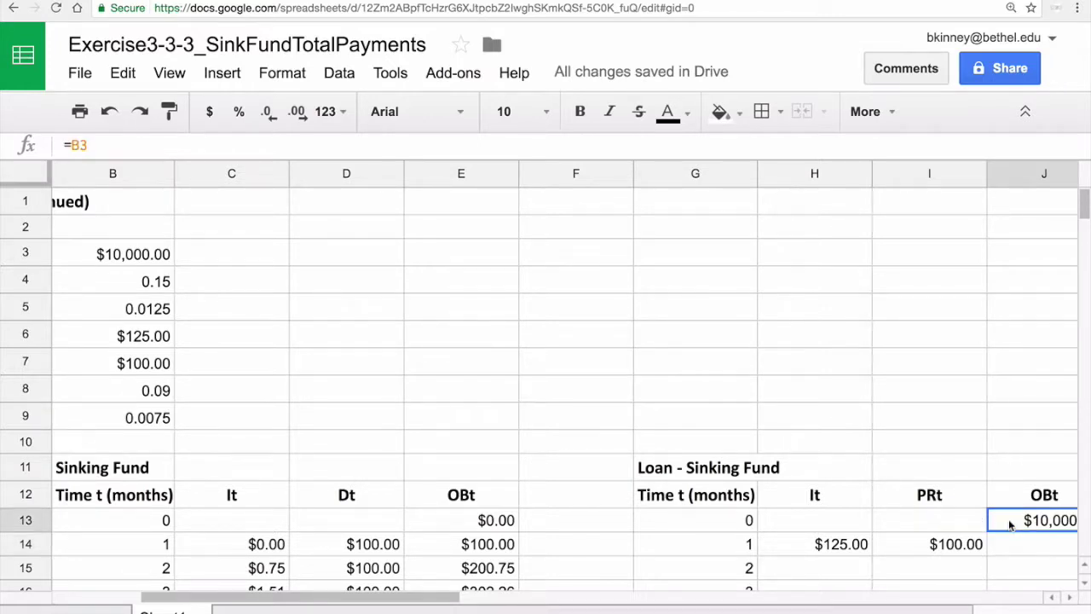
left_click(1015, 540)
type("=")
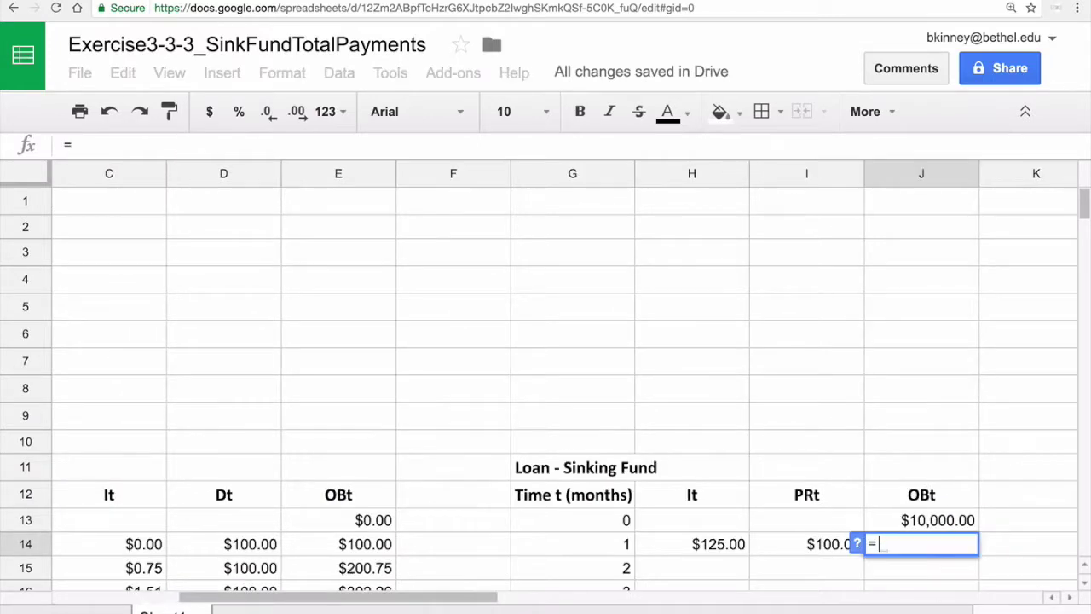
left_click(960, 522)
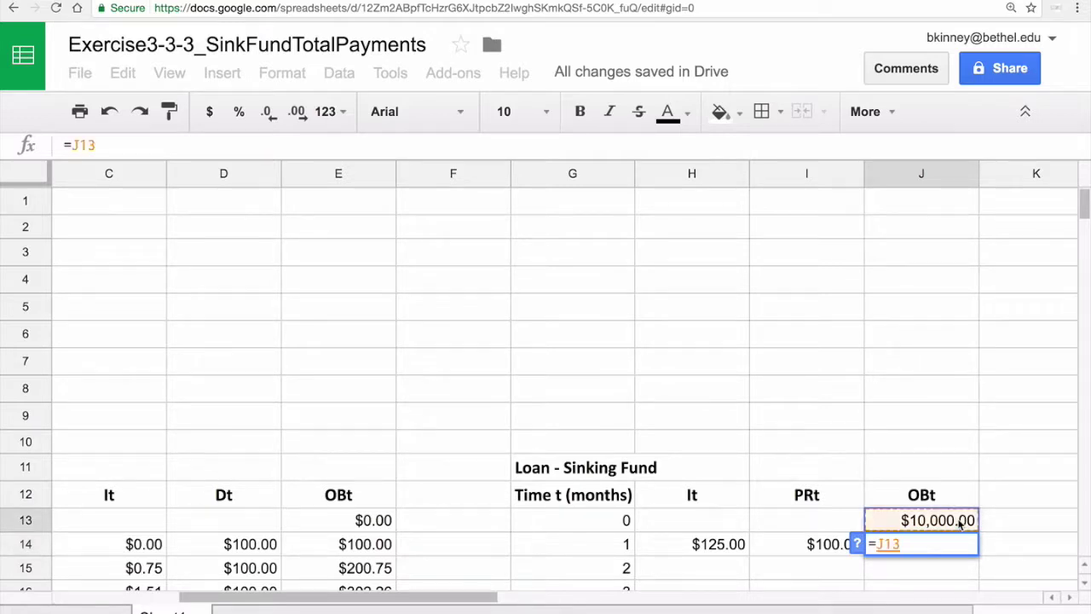
type("-")
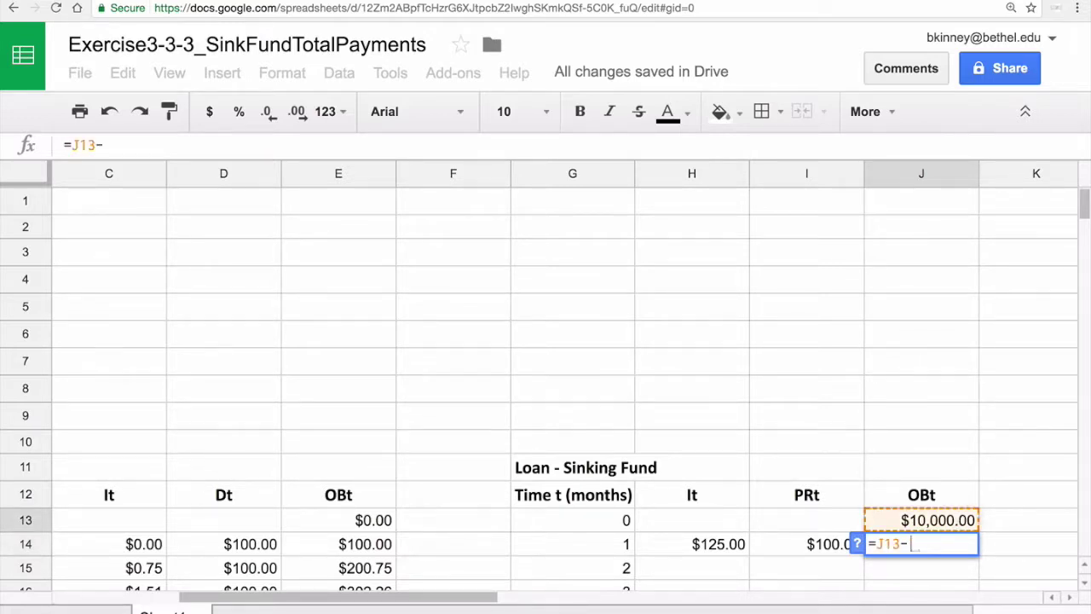
left_click(823, 547)
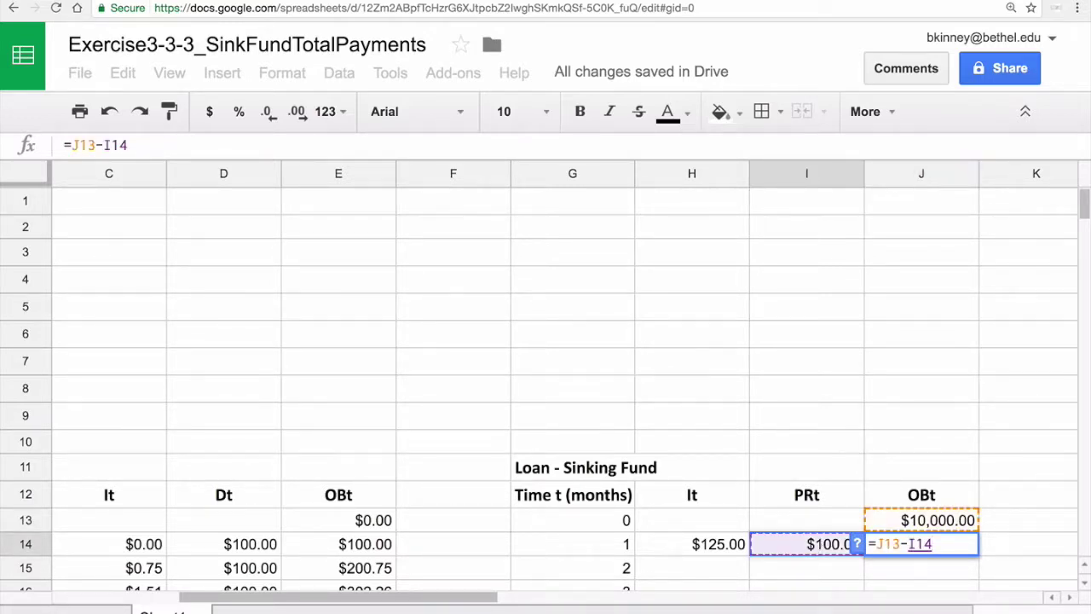
key("Return")
- Fill the H14:J14 formulas down through month 75, where OBt reaches $0.00
left_click_drag(737, 550, 917, 550)
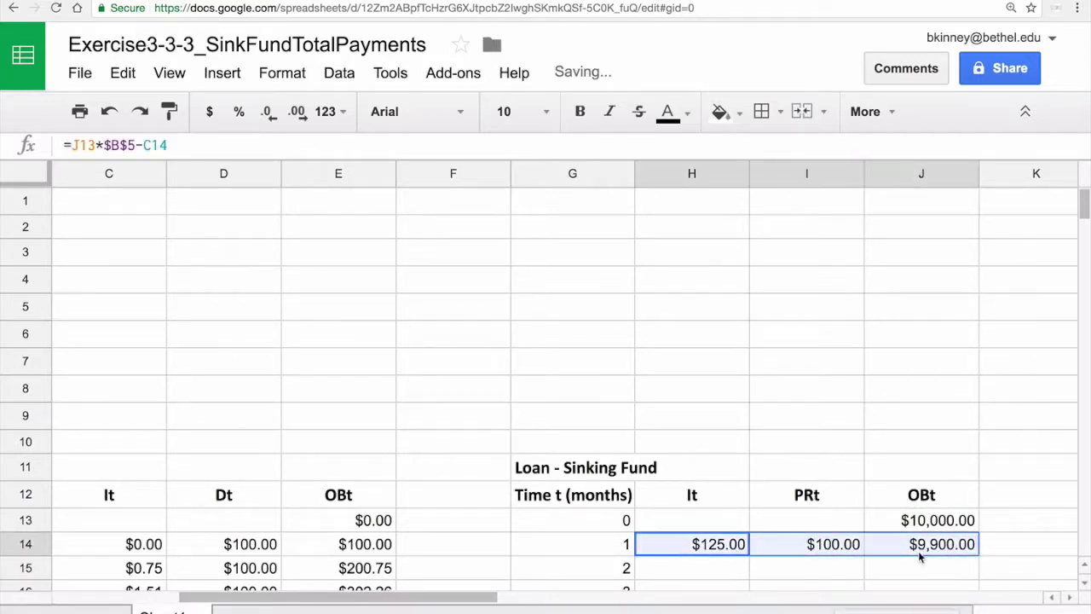
scroll(918, 551, "down", 1)
scroll(917, 550, "down", 1)
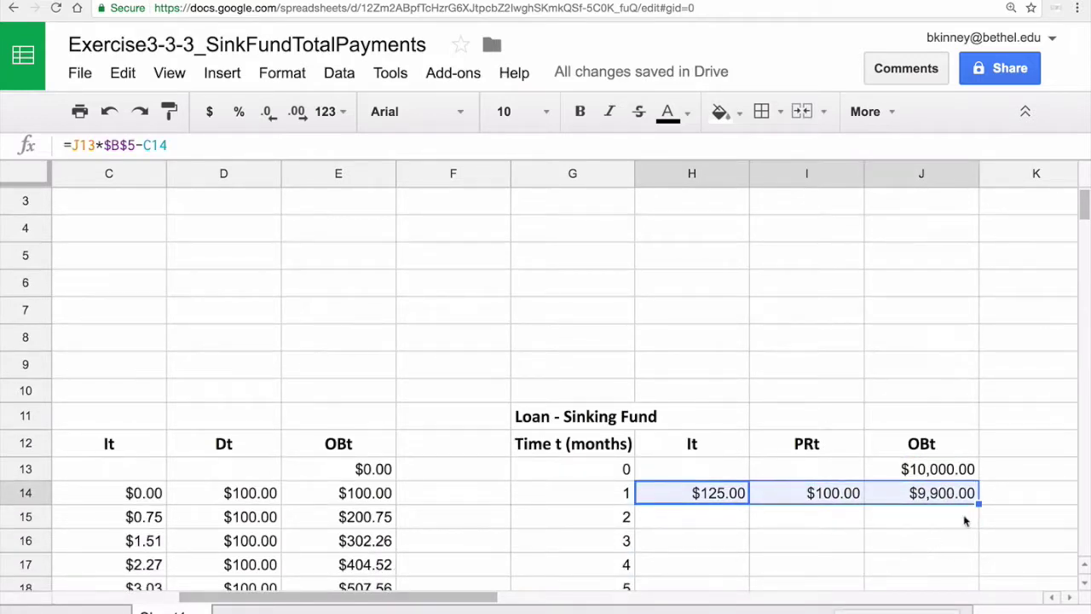
mouse_move(978, 504)
left_mouse_down()
mouse_move(976, 608)
mouse_move(962, 597)
mouse_move(945, 441)
left_mouse_up()
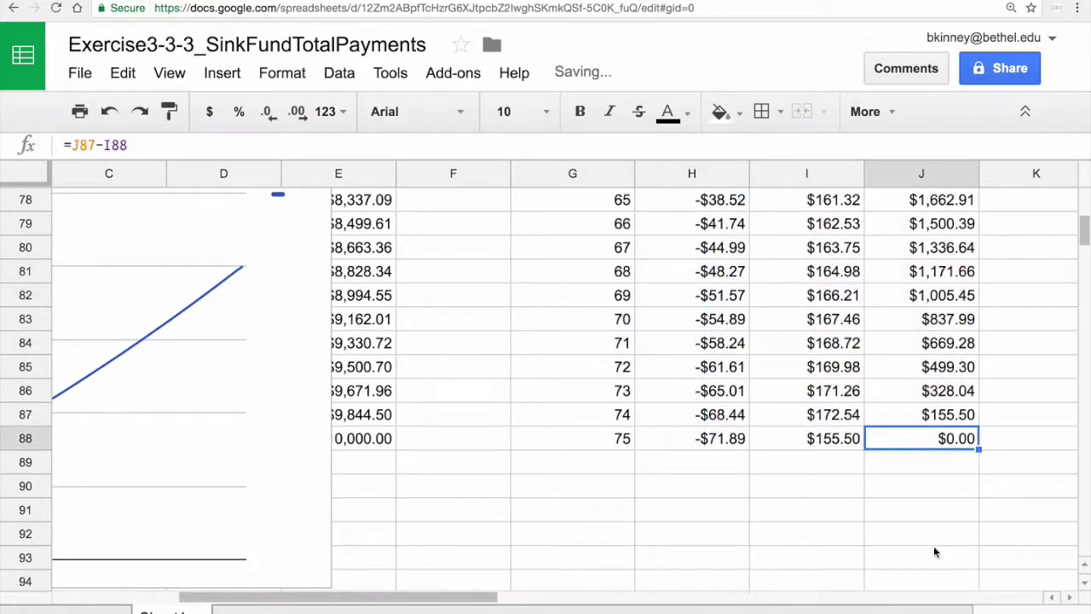
- Select the OBt column J13:J88 of the Loan − Sinking Fund table
left_click_drag(720, 438, 714, 278)
scroll(714, 278, "up", 1)
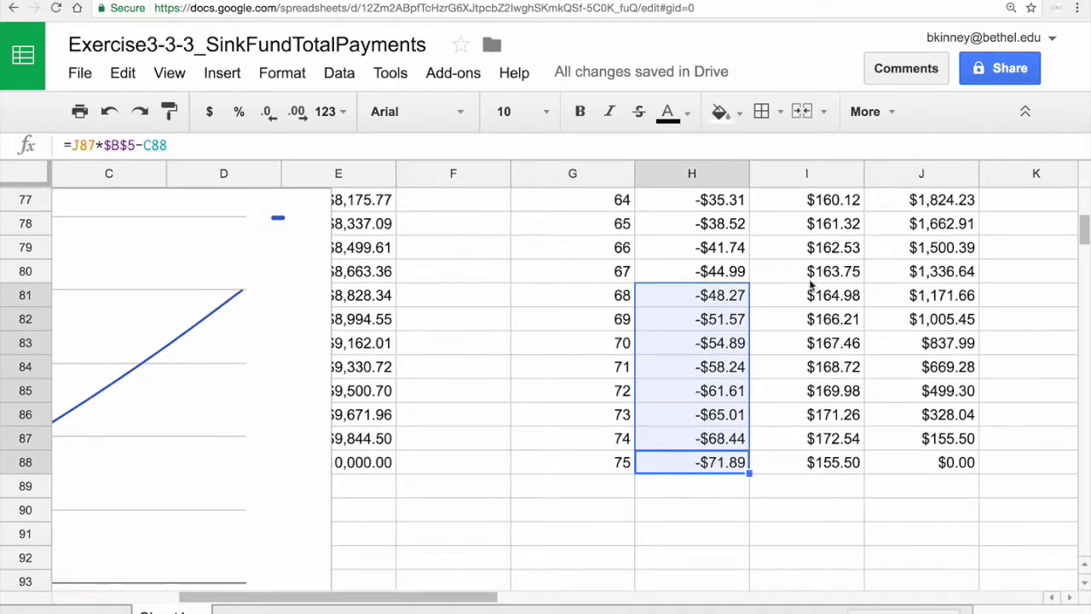
scroll(810, 287, "up", 1)
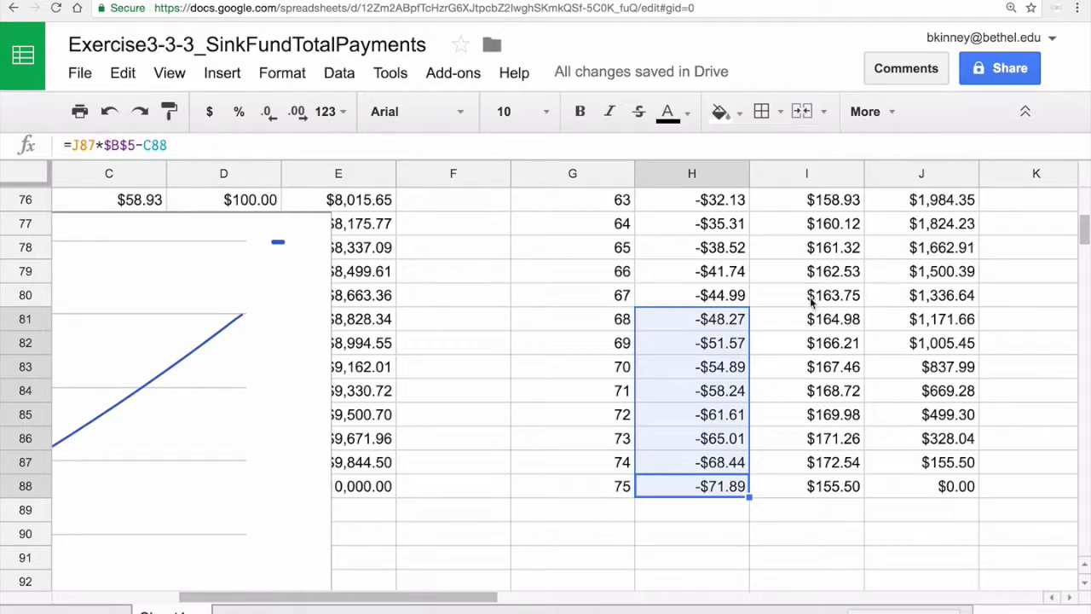
scroll(810, 286, "up", 5)
scroll(824, 302, "up", 2)
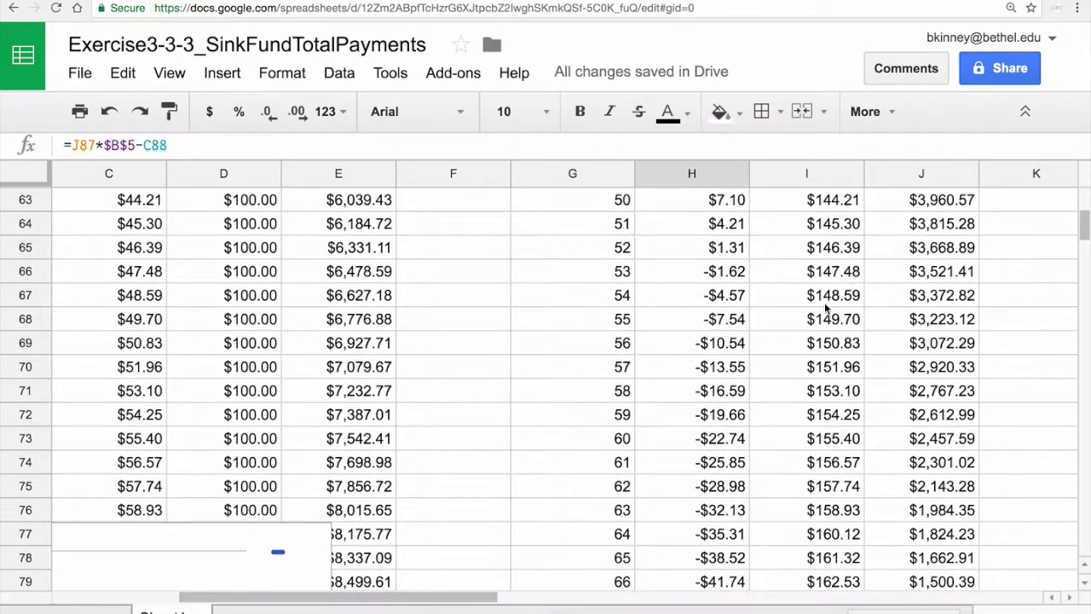
left_click(884, 339)
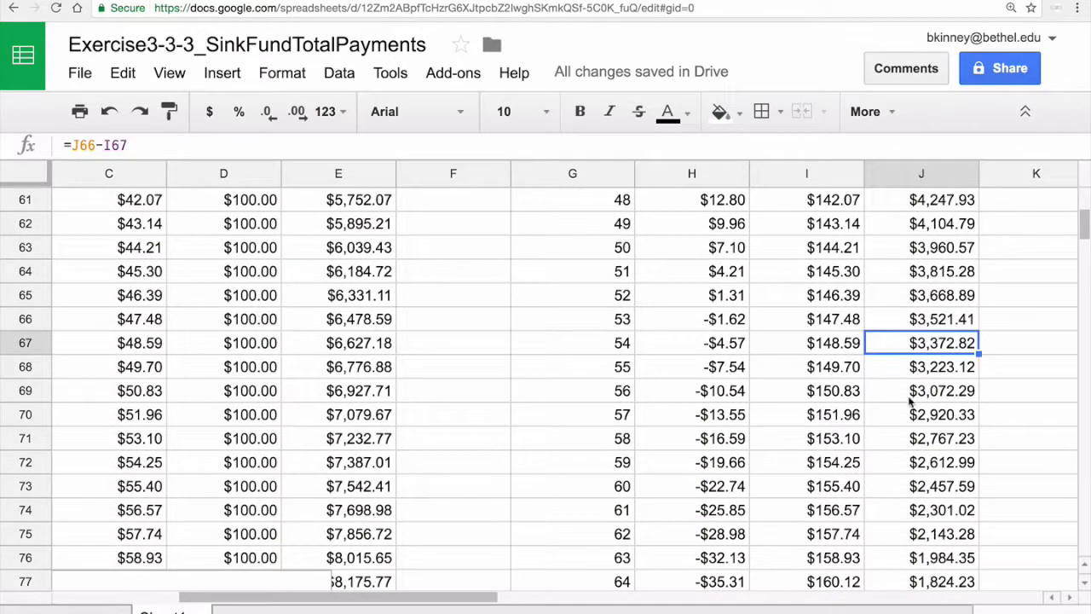
scroll(897, 375, "up", 8)
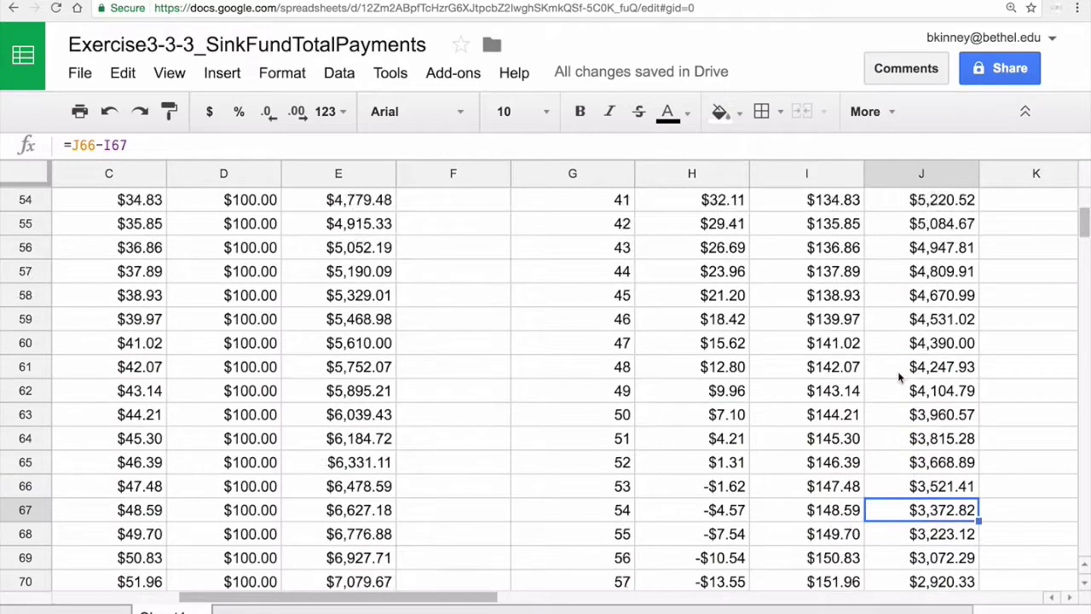
scroll(897, 375, "up", 9)
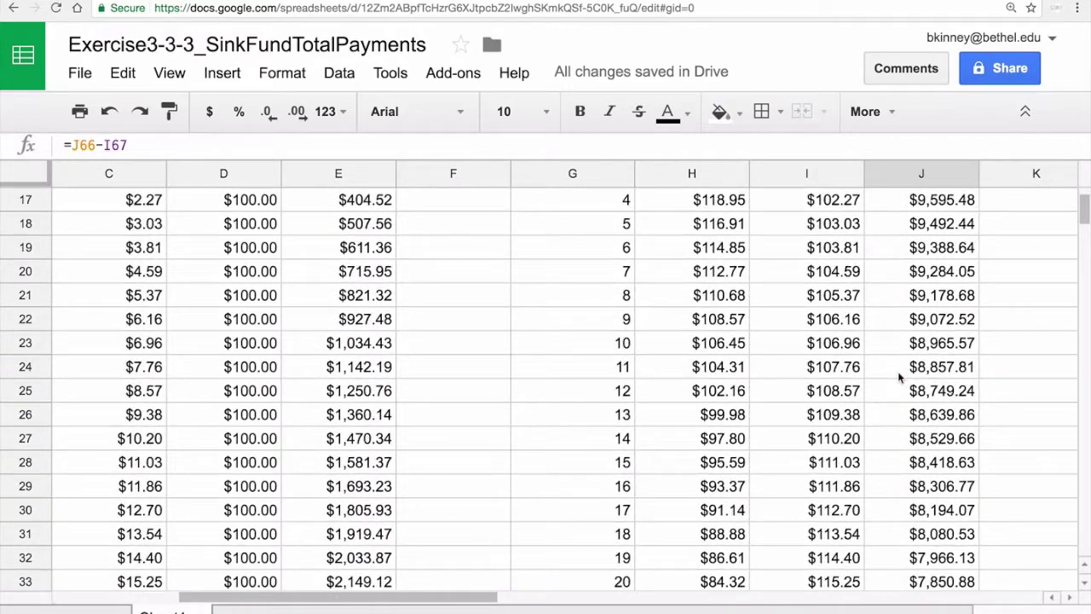
scroll(897, 370, "up", 1)
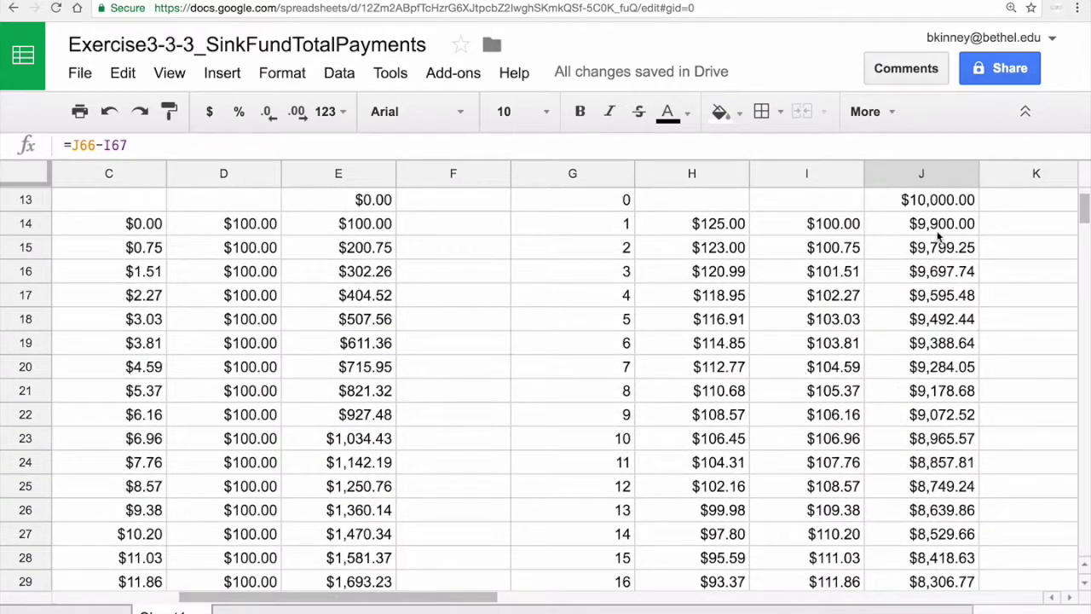
left_click_drag(927, 199, 913, 564)
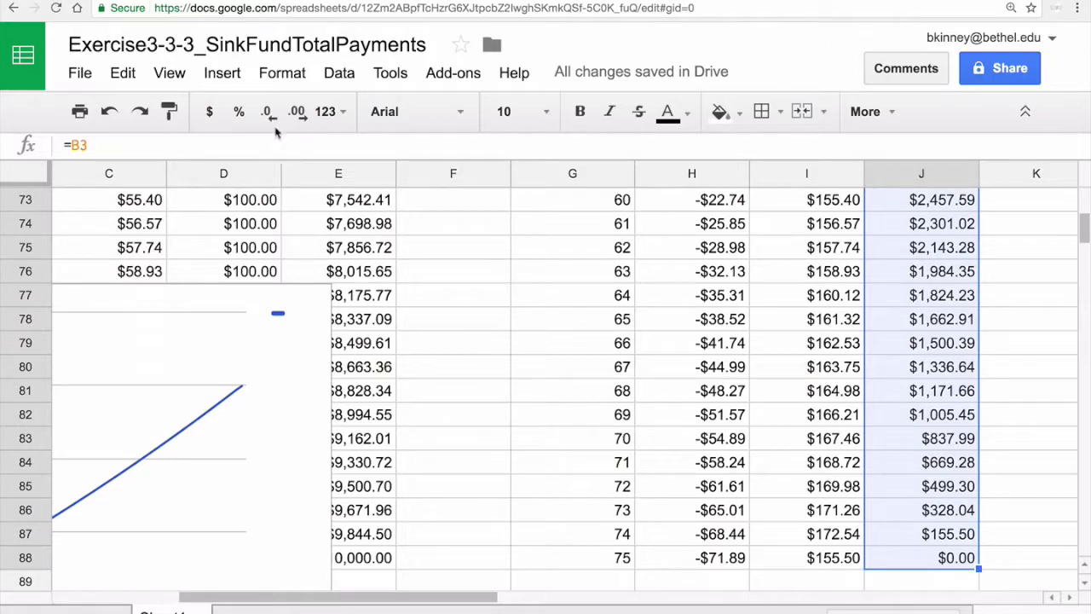
- Insert a chart of J13:J88 and change its type from column to line chart
left_click(223, 74)
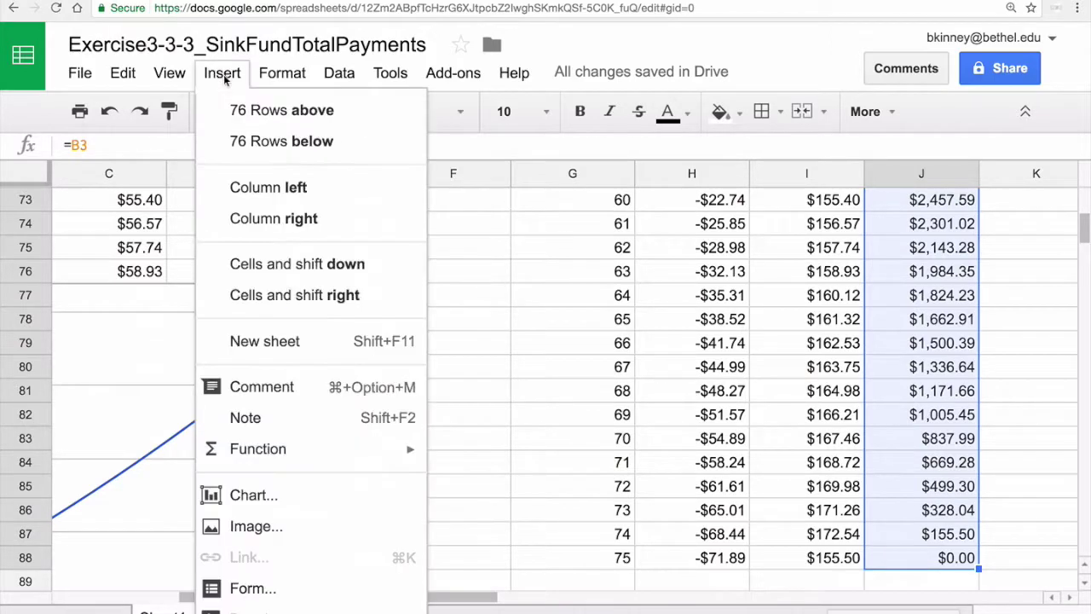
left_click(243, 493)
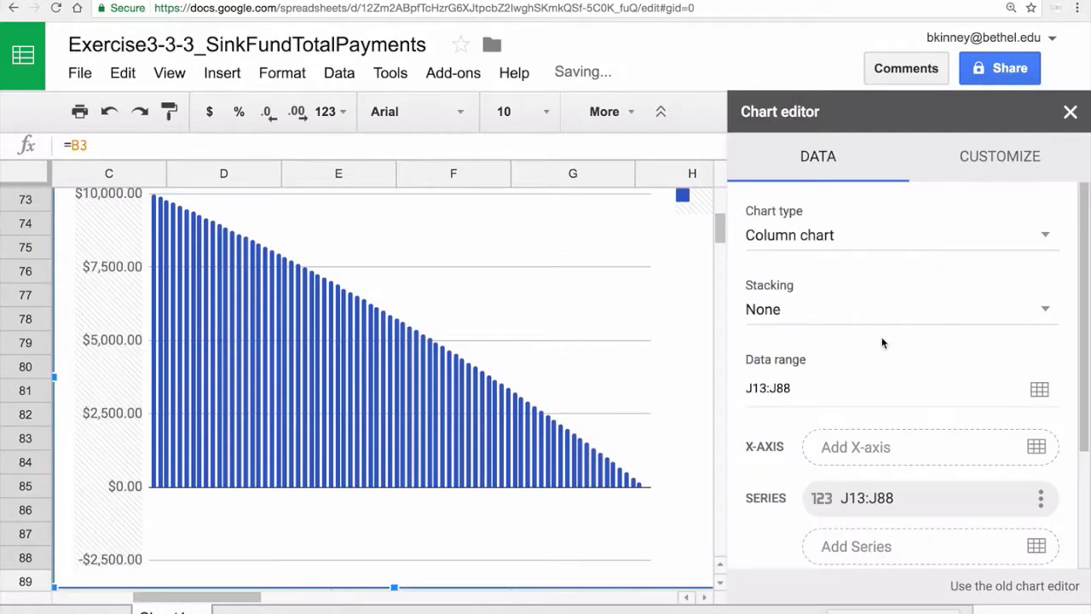
left_click(944, 232)
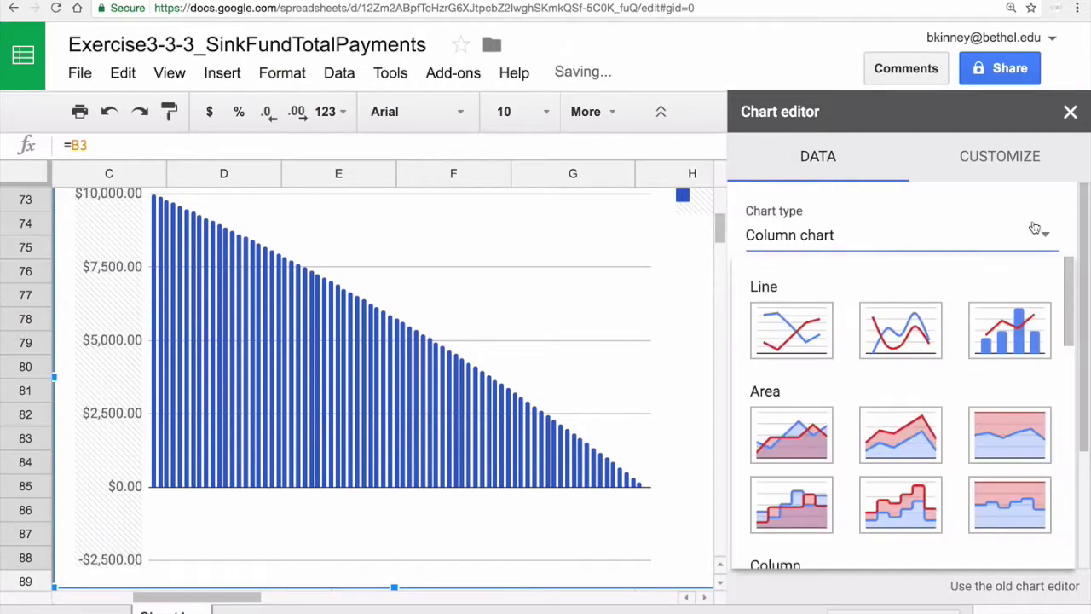
left_click(792, 329)
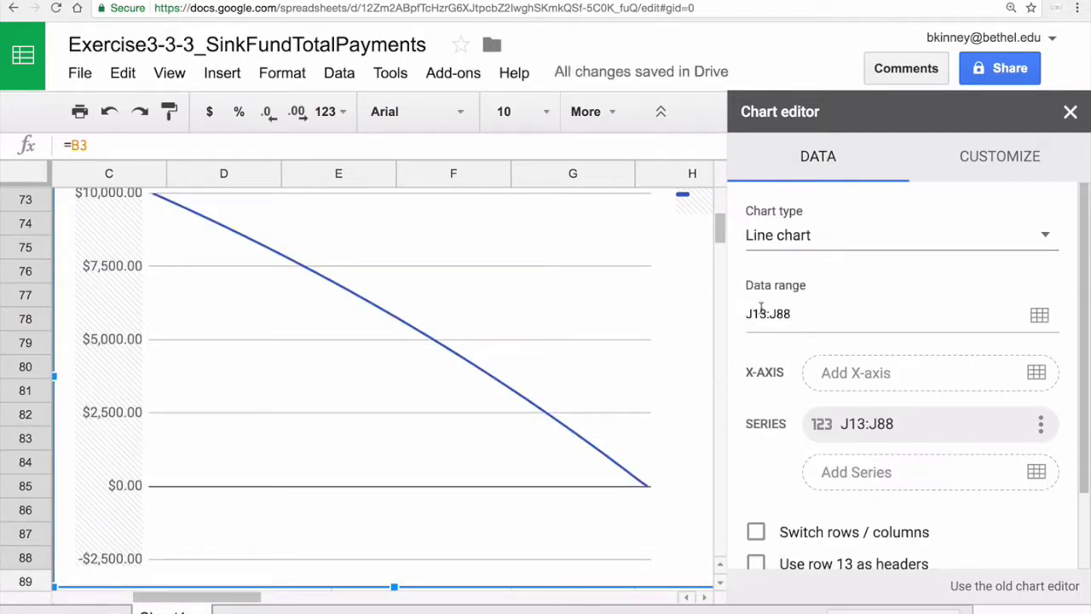
left_click(1070, 112)
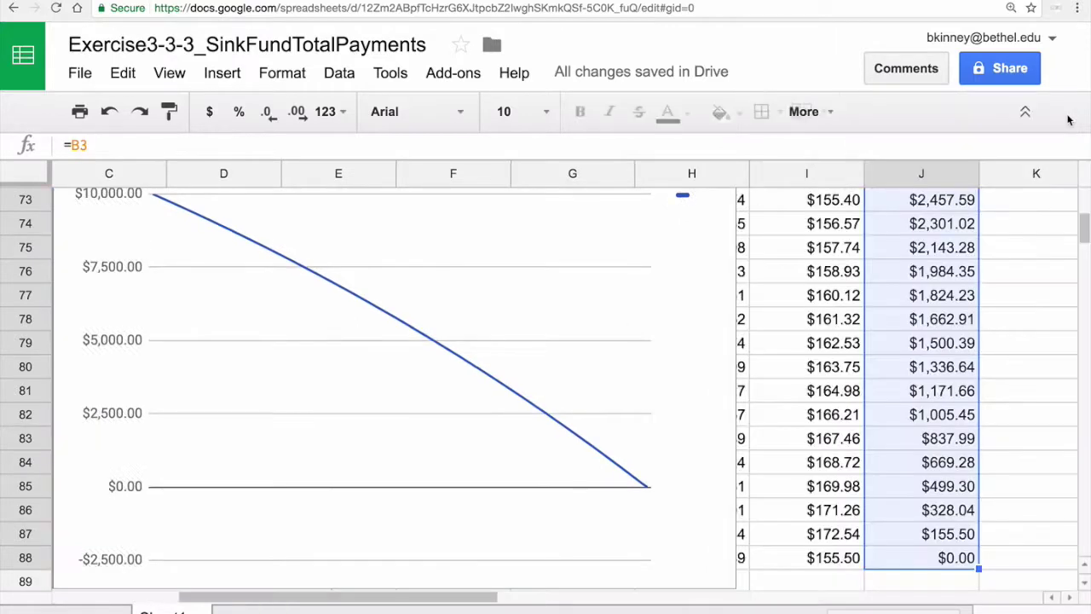
left_click(825, 375)
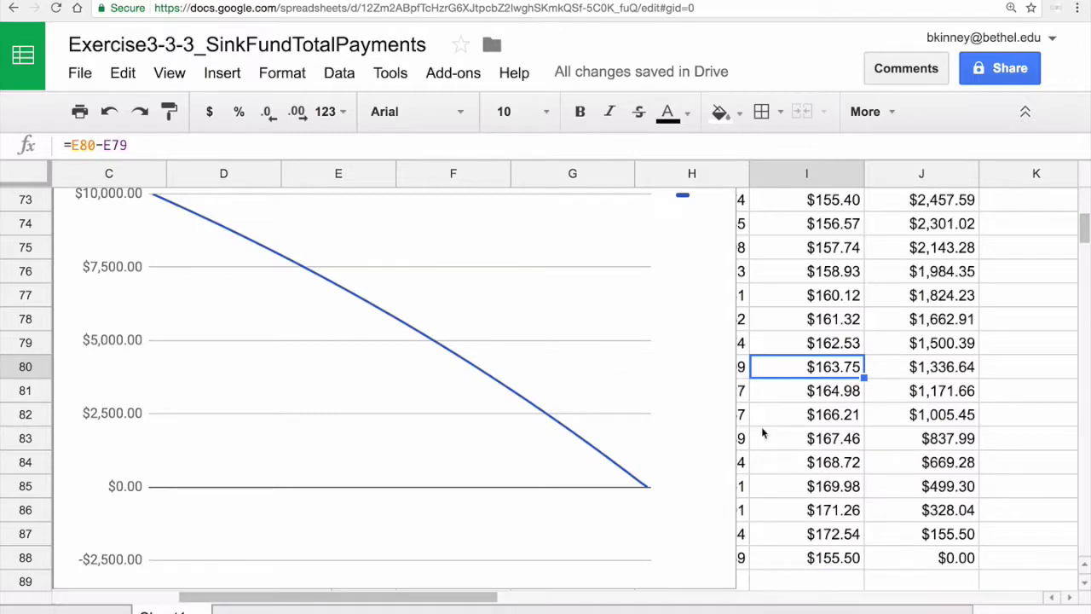
- Drag the net-debt line chart right to column G, then return to the sheet's top
scroll(763, 430, "up", 3)
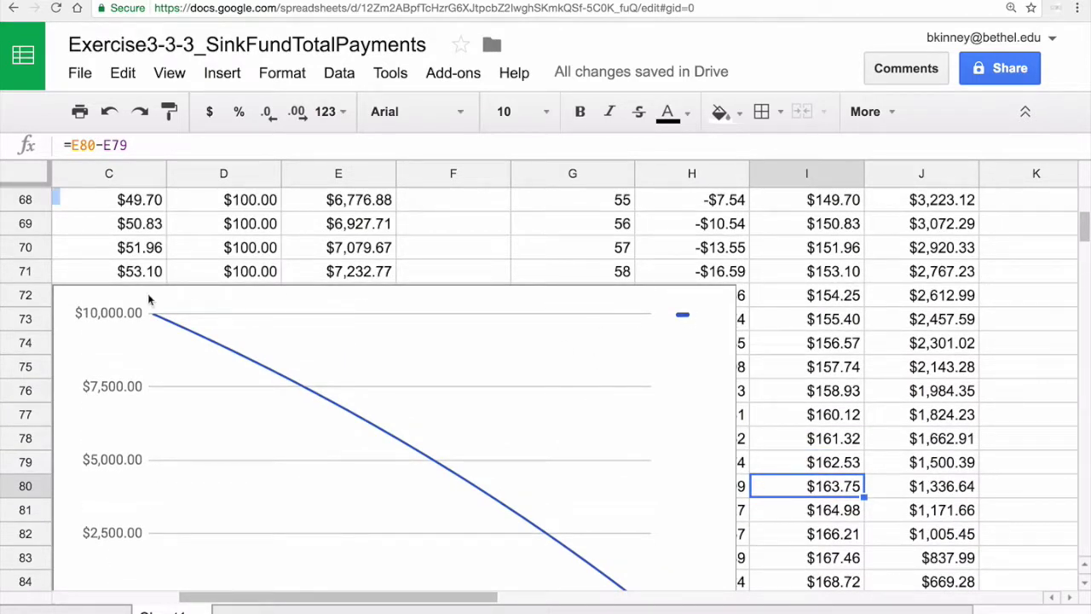
left_click(182, 301)
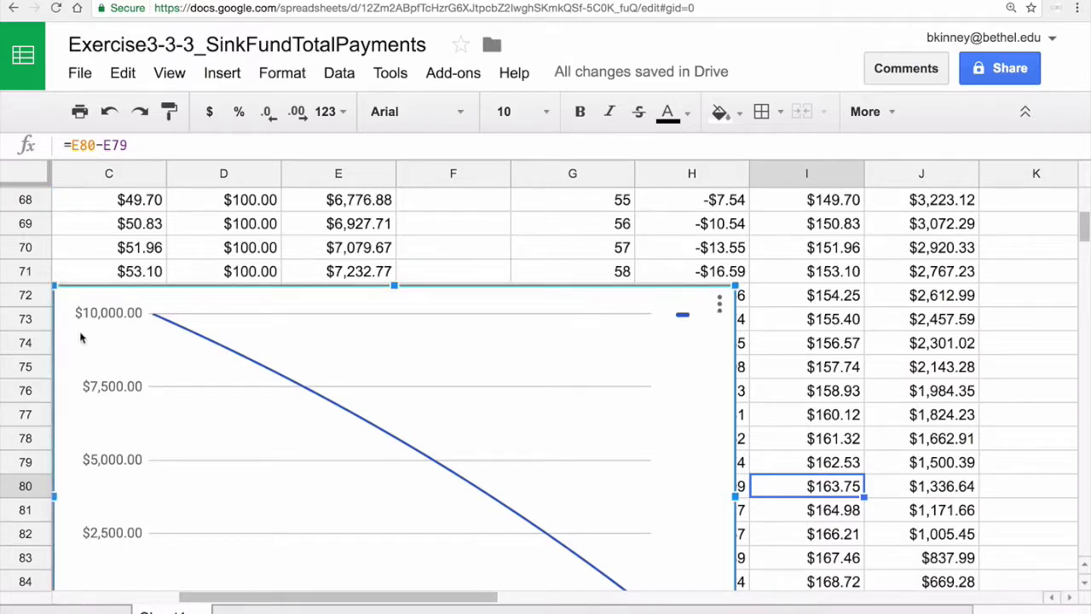
left_click_drag(82, 339, 549, 338)
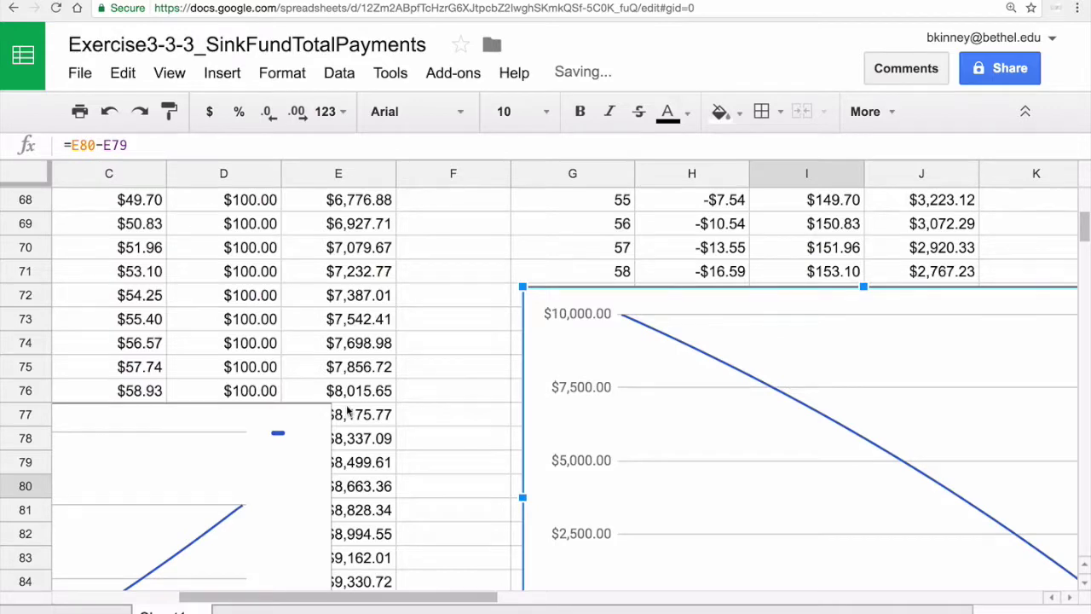
scroll(332, 414, "up", 3)
scroll(348, 411, "up", 8)
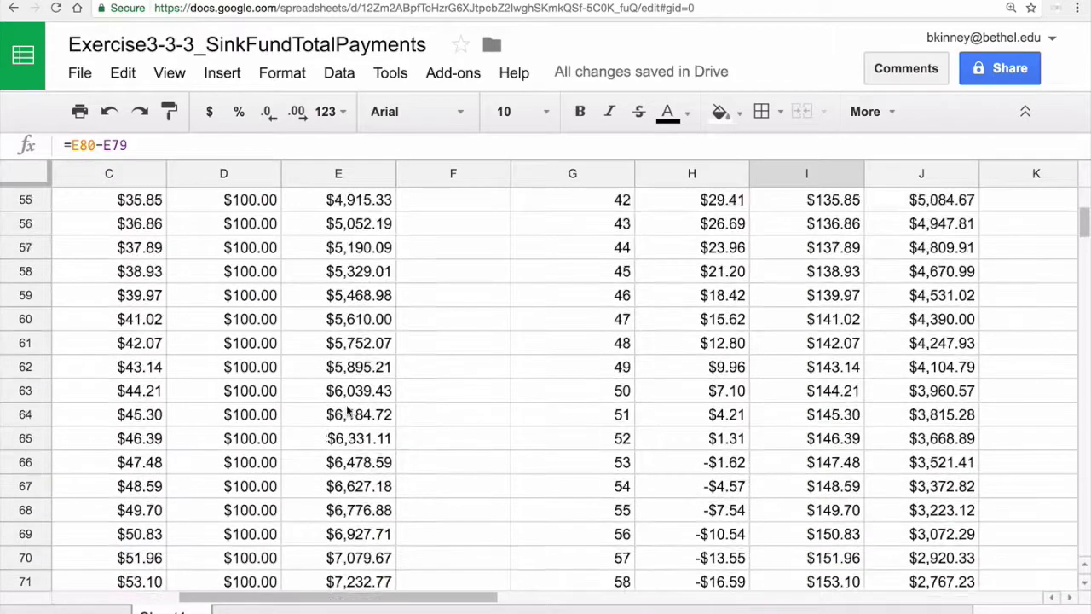
scroll(348, 411, "up", 5)
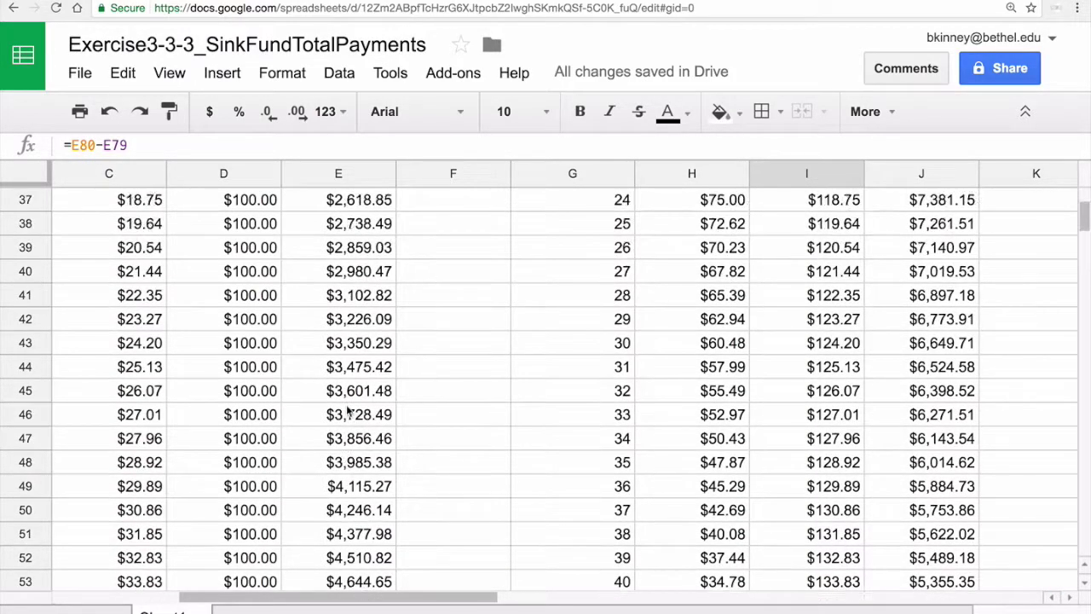
scroll(347, 412, "up", 2)
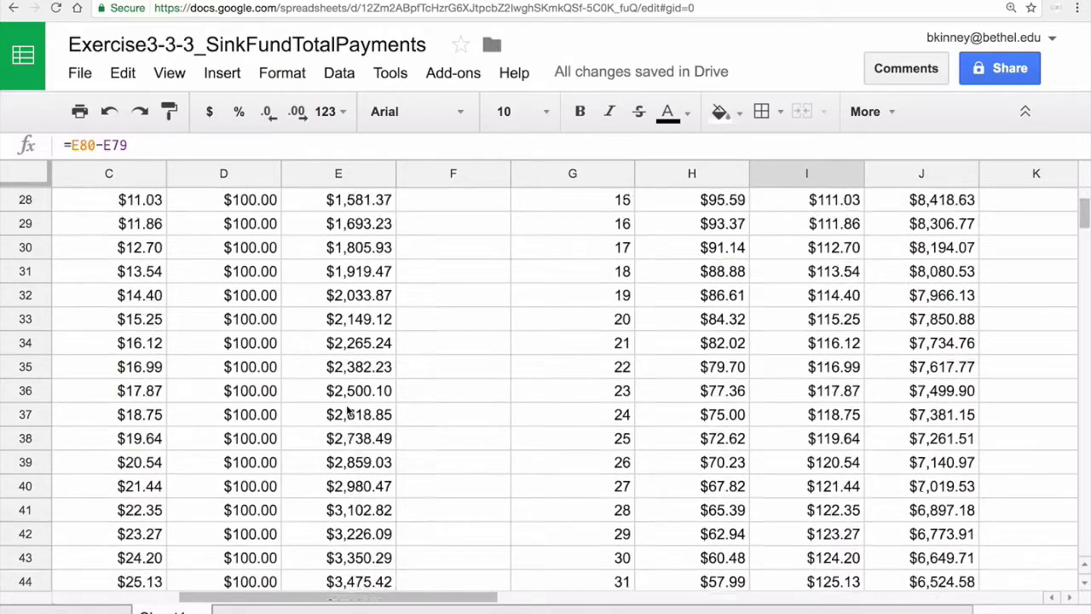
scroll(347, 412, "up", 1)
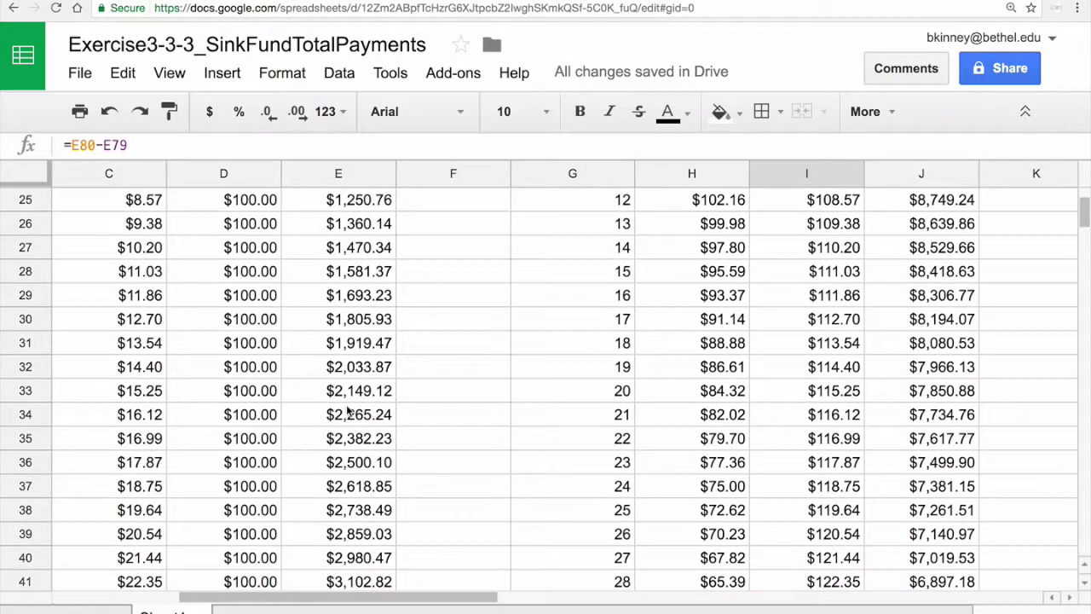
scroll(348, 412, "up", 10)
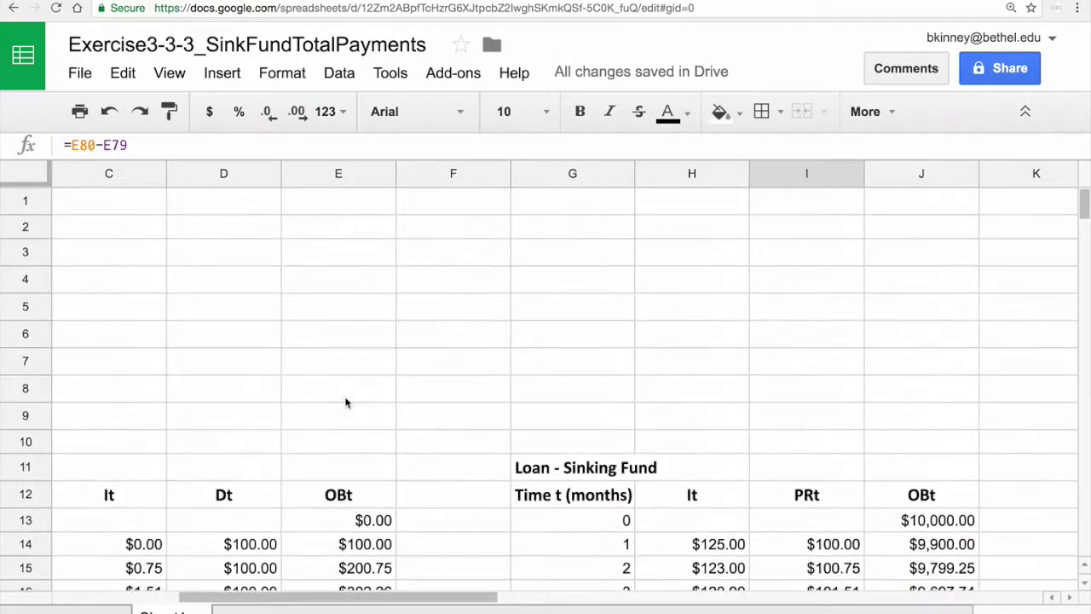
- Delete the small leftover chart covering sinking-fund rows 77–81
left_click(682, 542)
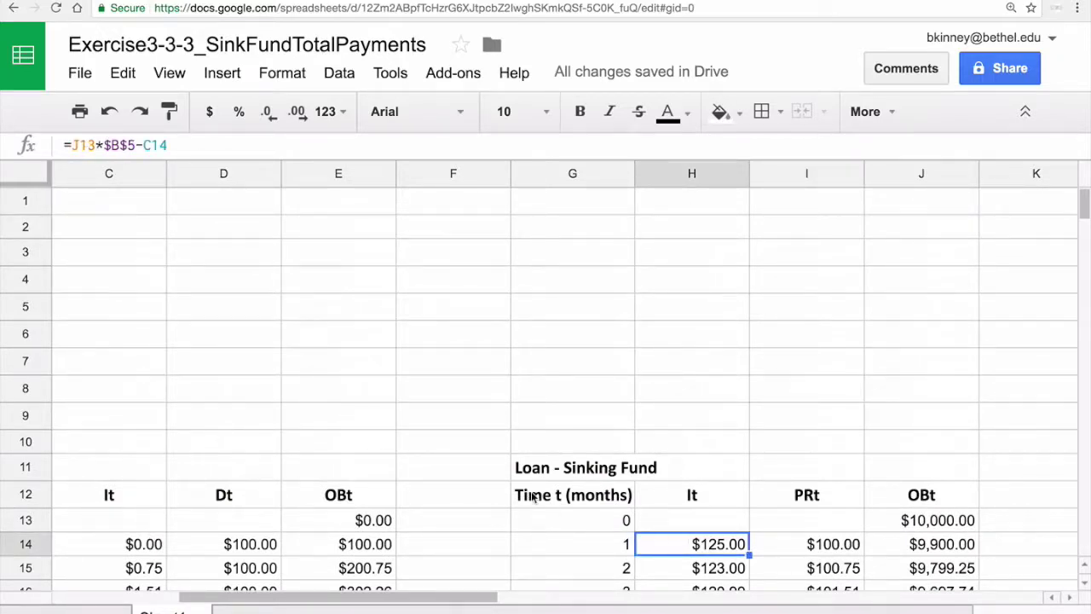
scroll(533, 498, "down", 1)
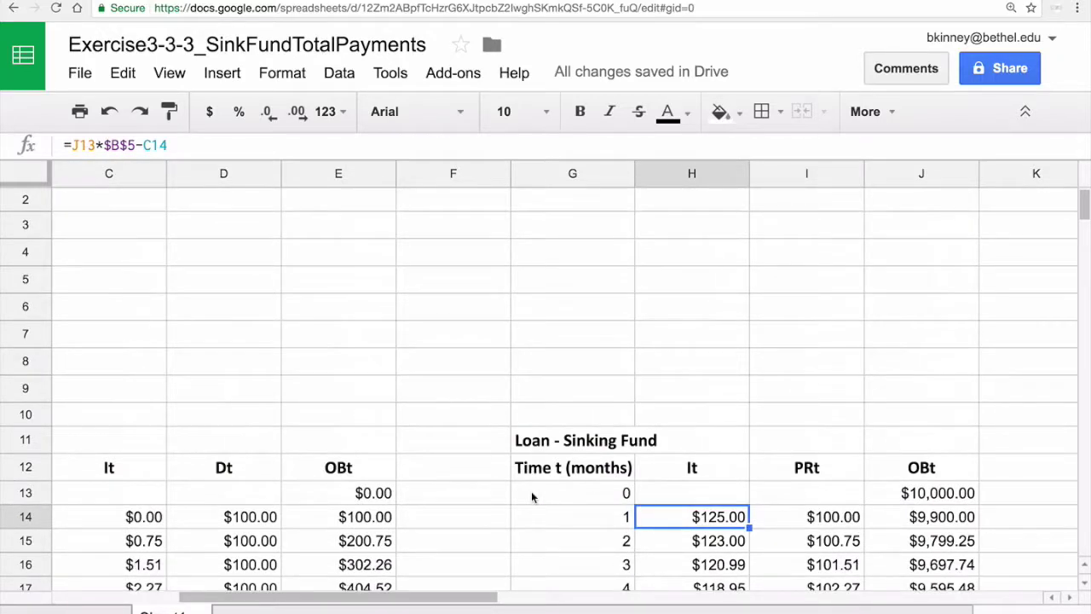
left_click(252, 519)
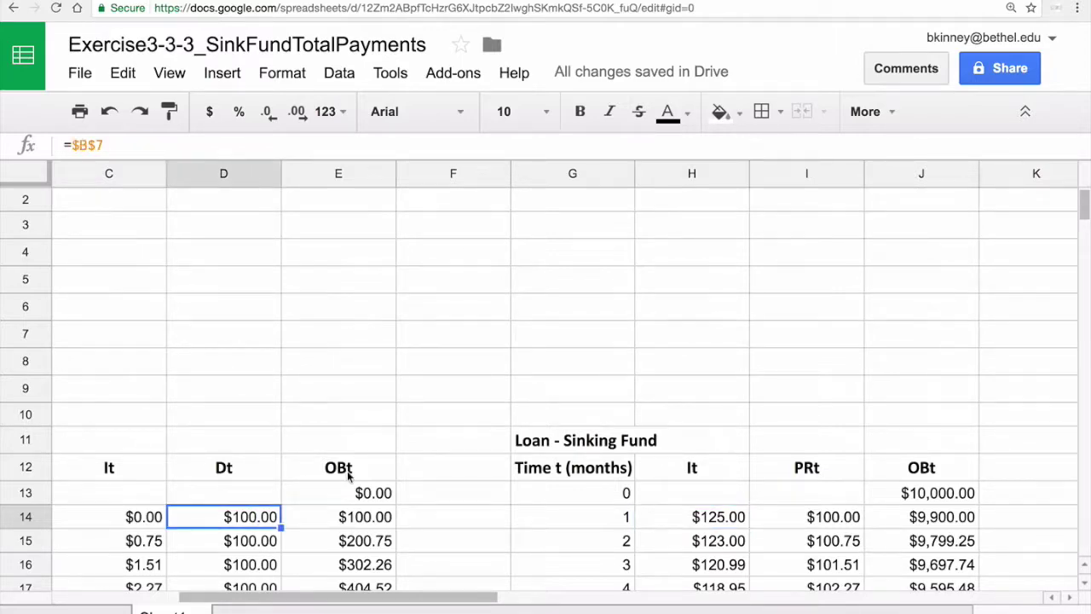
scroll(347, 474, "down", 10)
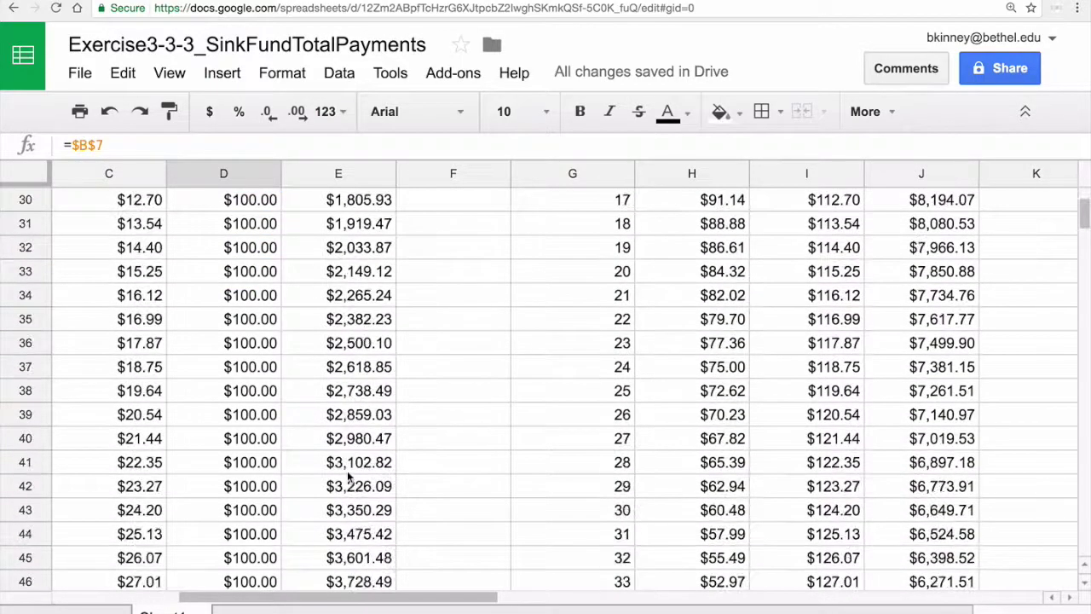
scroll(347, 475, "down", 7)
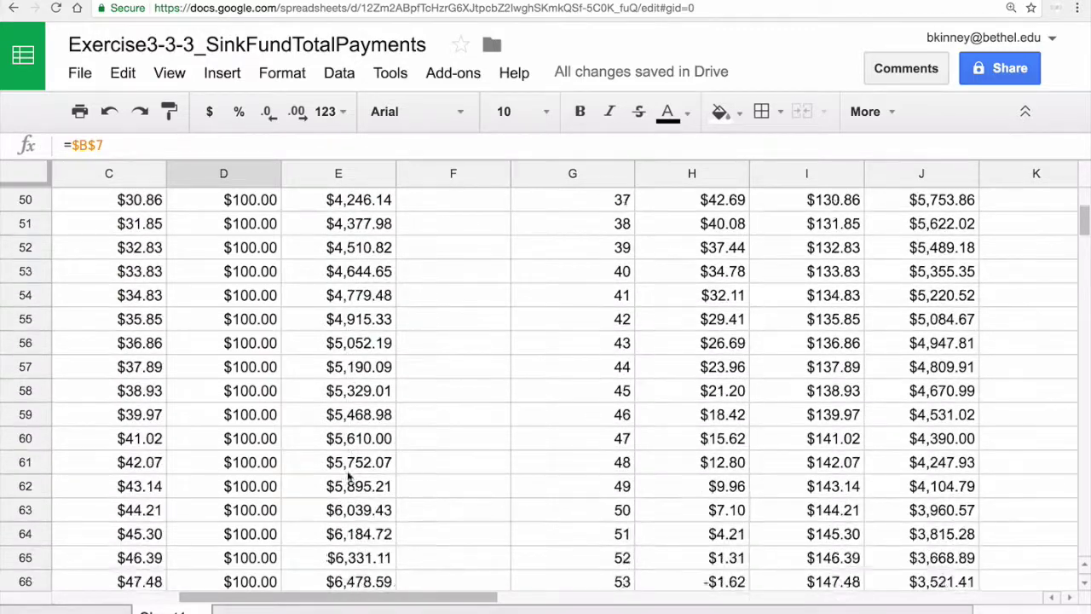
scroll(347, 471, "down", 4)
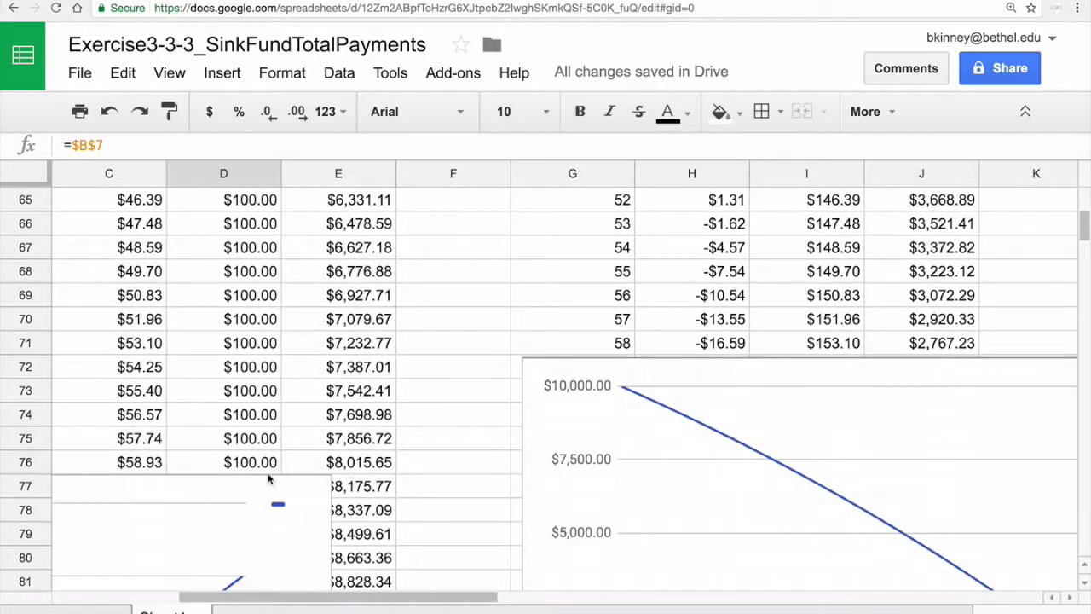
left_click(298, 553)
key("Delete")
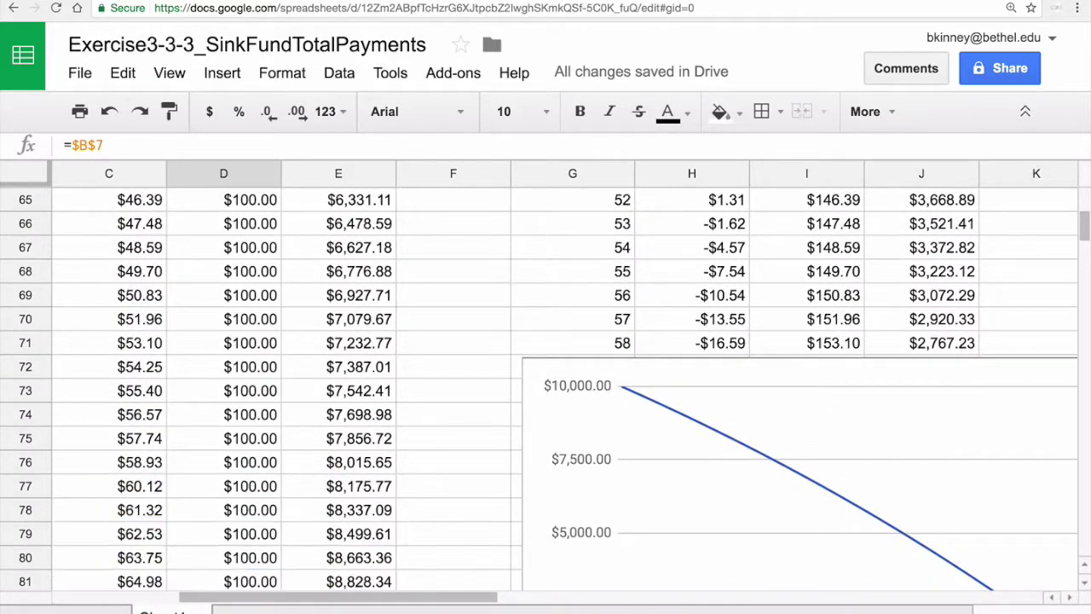
- Move the remaining chart below row 89 and check the final $81.67 deposit in D88
scroll(379, 556, "down", 2)
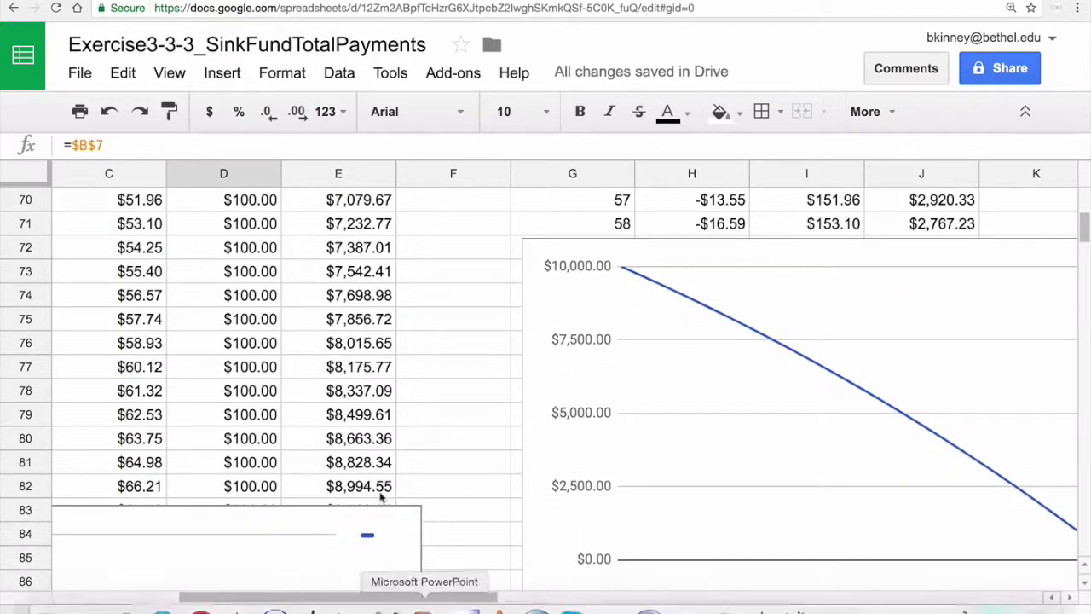
scroll(362, 424, "down", 3)
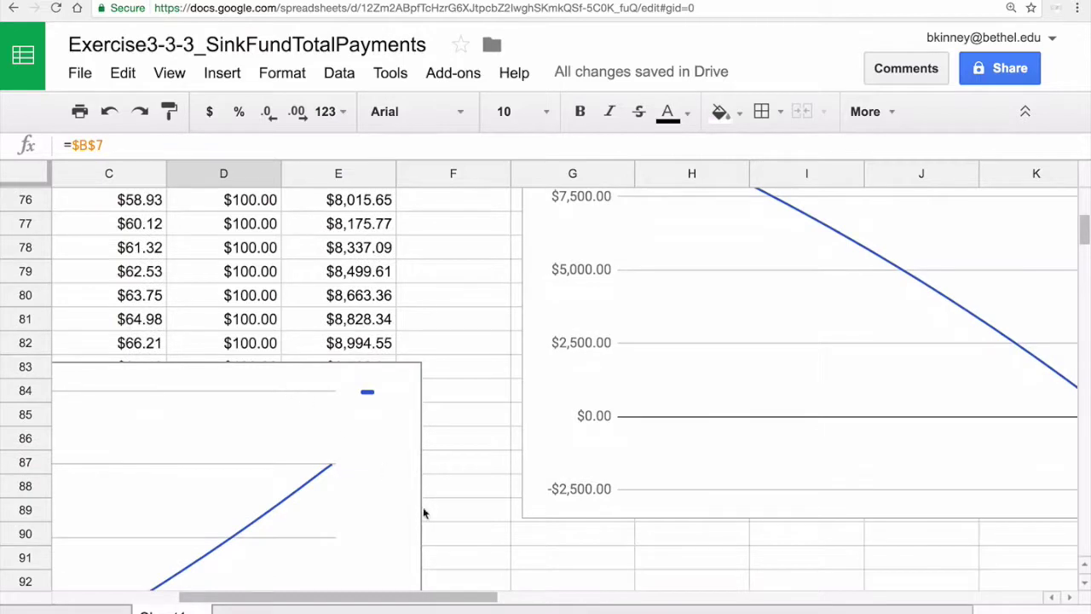
left_click(403, 413)
left_click_drag(388, 392, 484, 578)
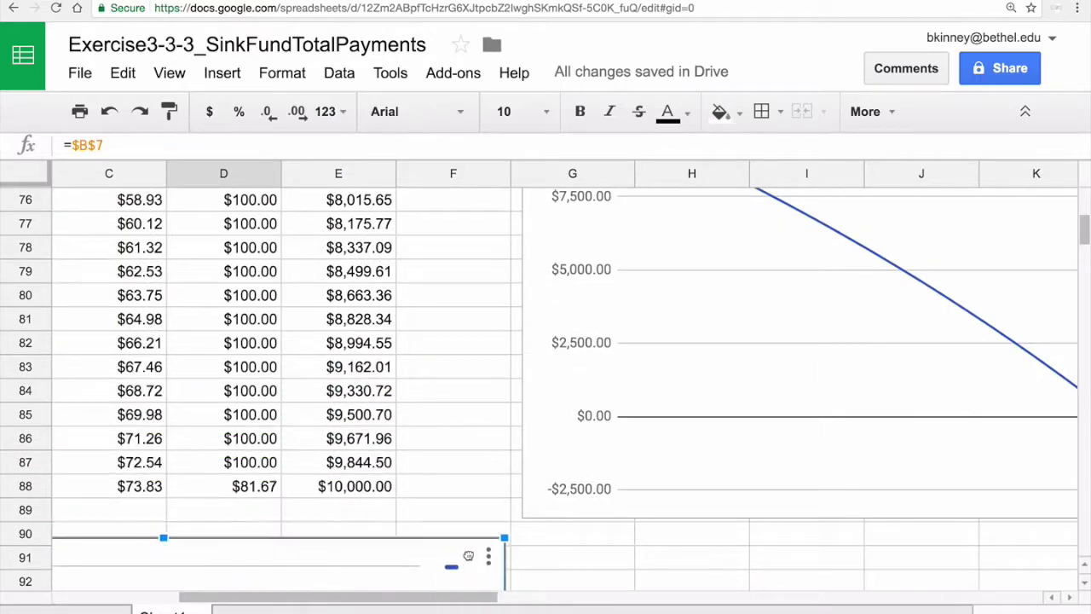
left_click(246, 488)
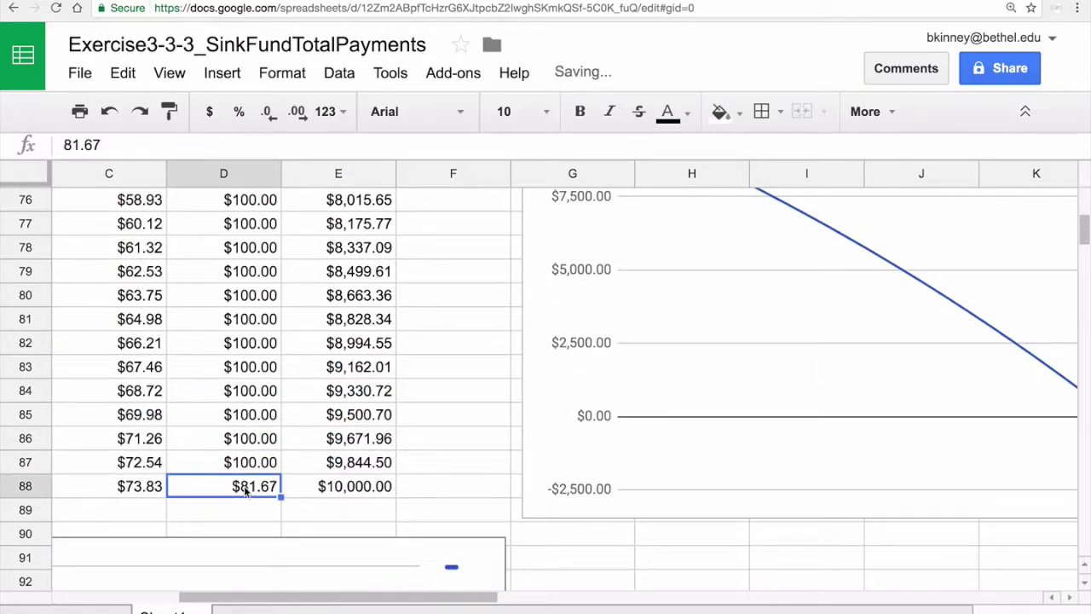